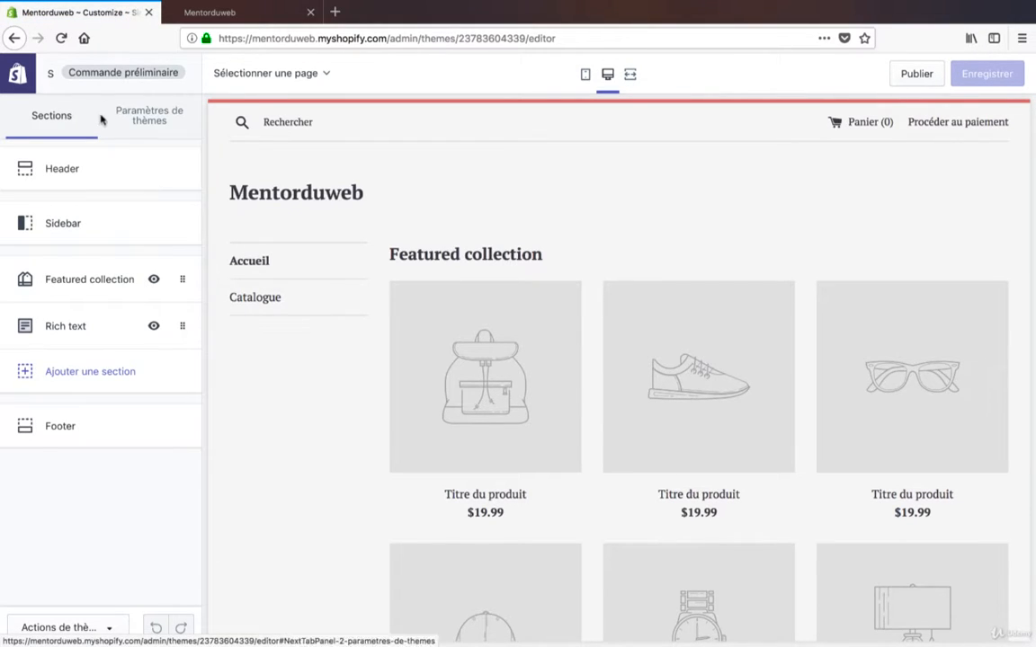
# Open the Header section's settings and enable the announcement bar.
pyautogui.click(106, 180)
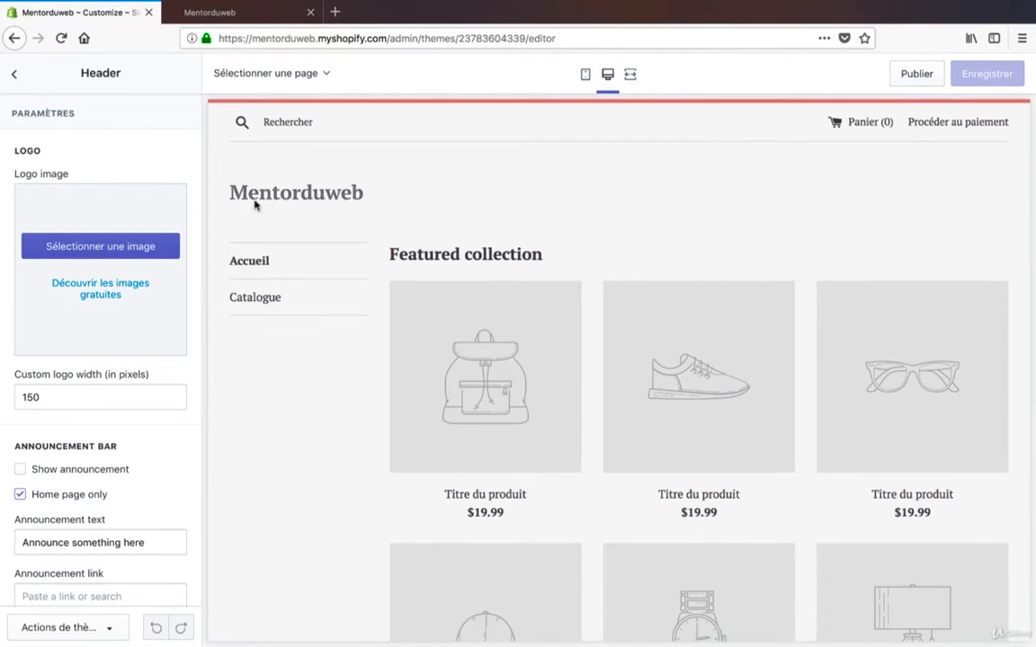
pyautogui.click(144, 401)
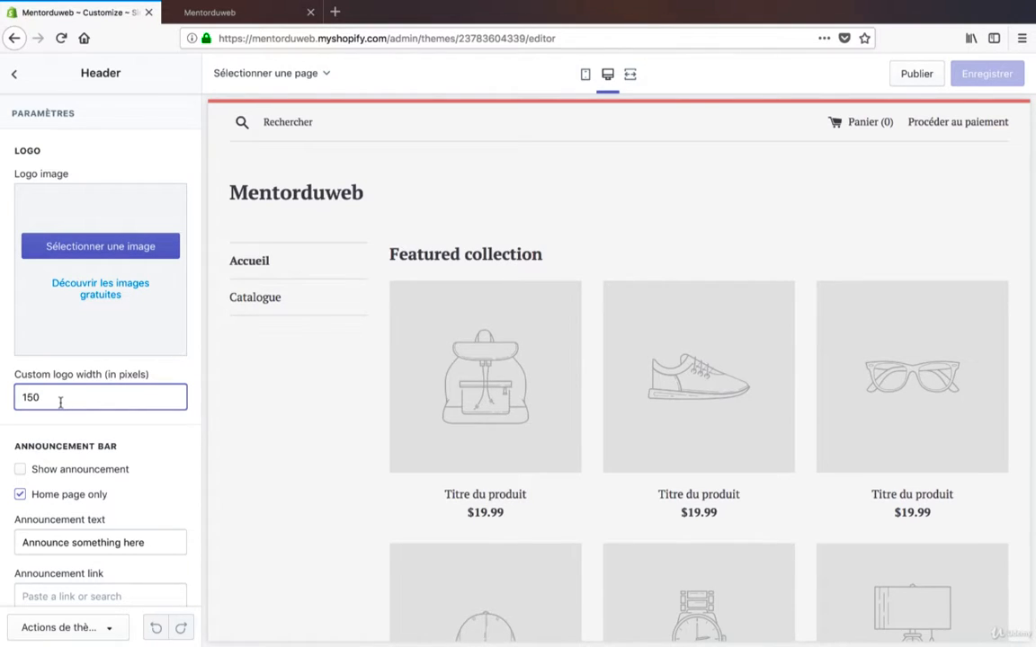
pyautogui.scroll(-2, 121, 427)
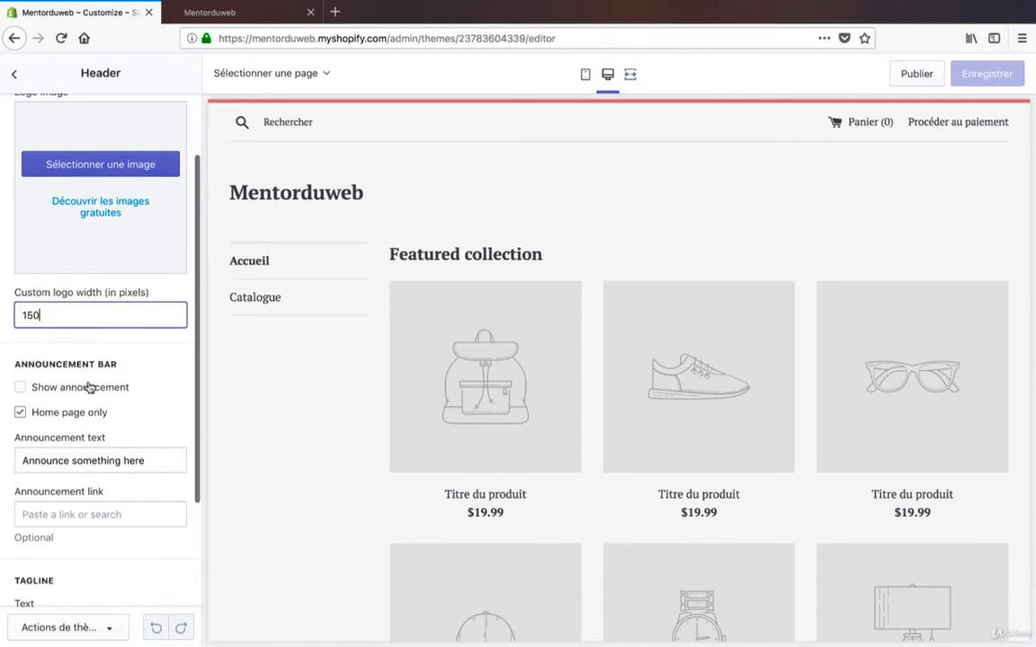
pyautogui.click(57, 392)
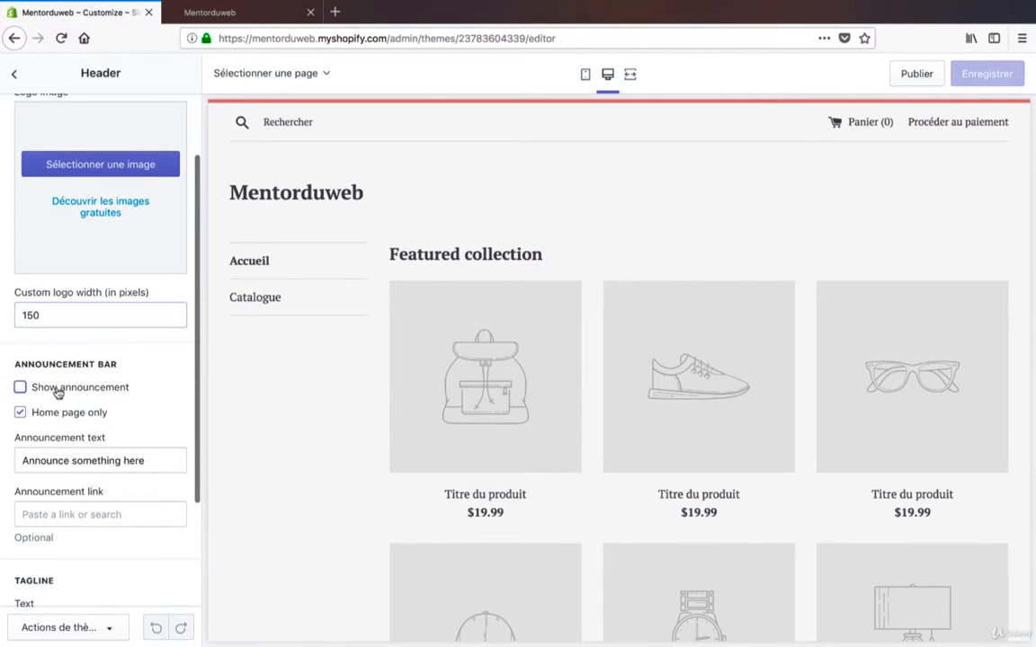
pyautogui.click(57, 392)
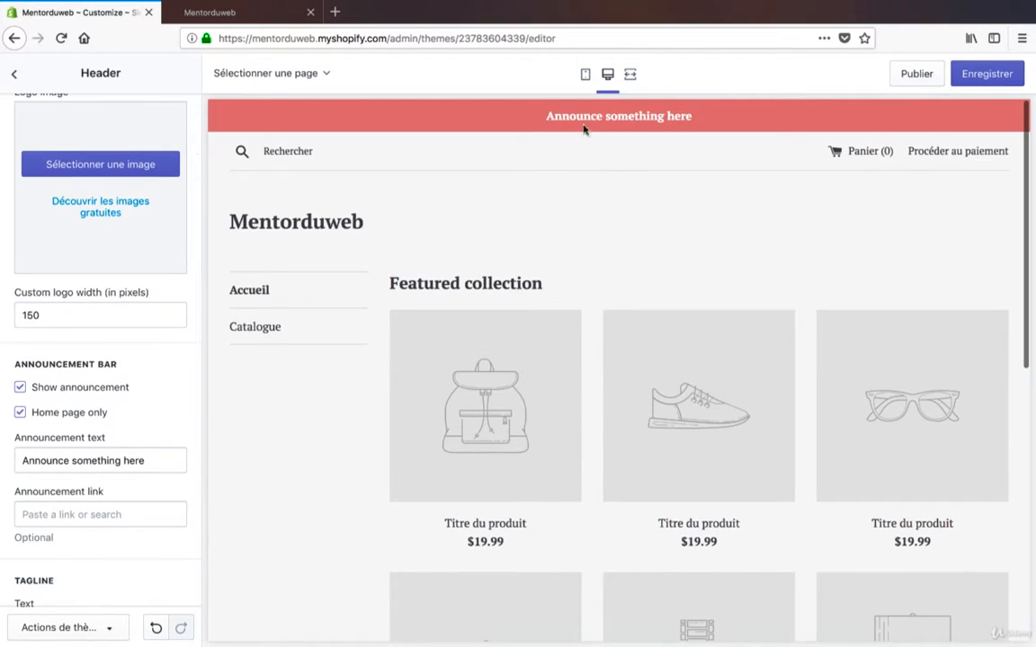
# Replace the announcement text with "Livraison gratuite à partir de 50.00€ d'achat".
pyautogui.moveTo(547, 115); pyautogui.dragTo(691, 114)
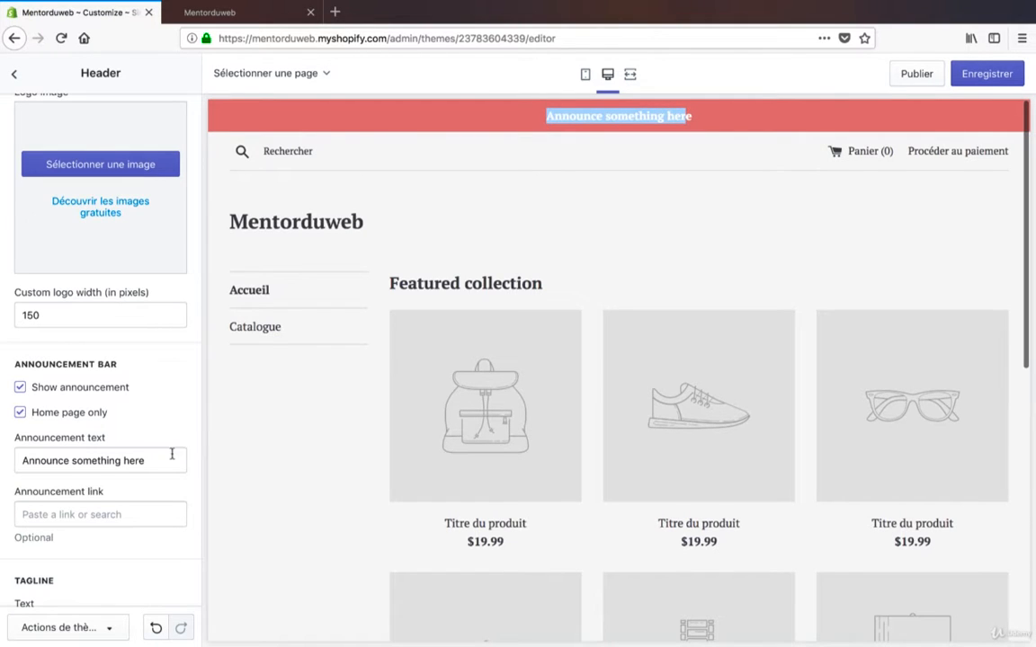
pyautogui.moveTo(174, 461); pyautogui.dragTo(20, 460)
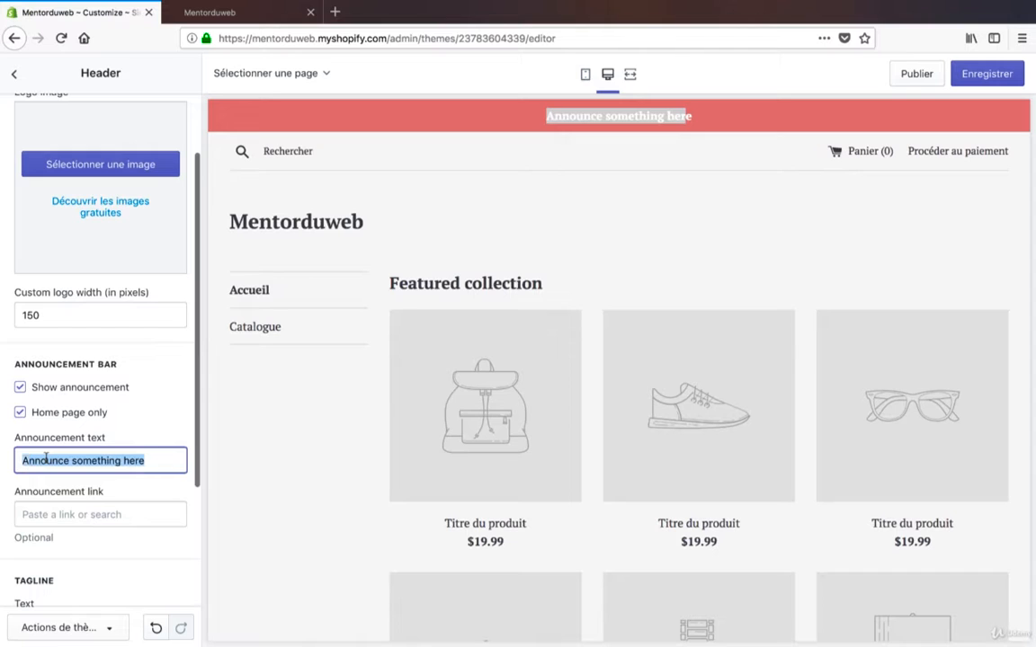
pyautogui.write('Livrai')
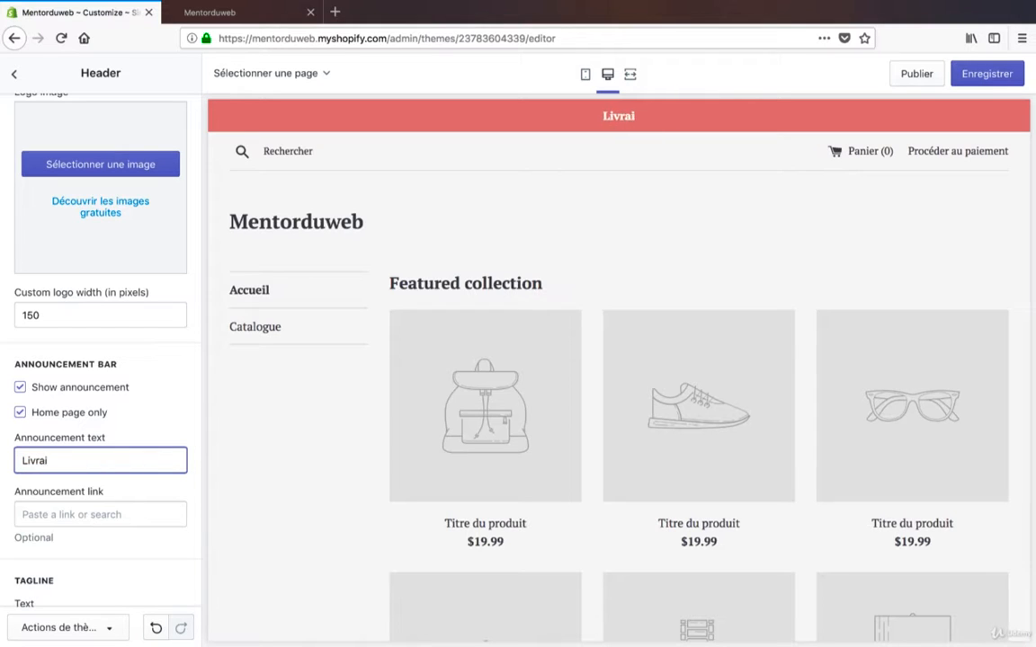
pyautogui.write('son gratuit')
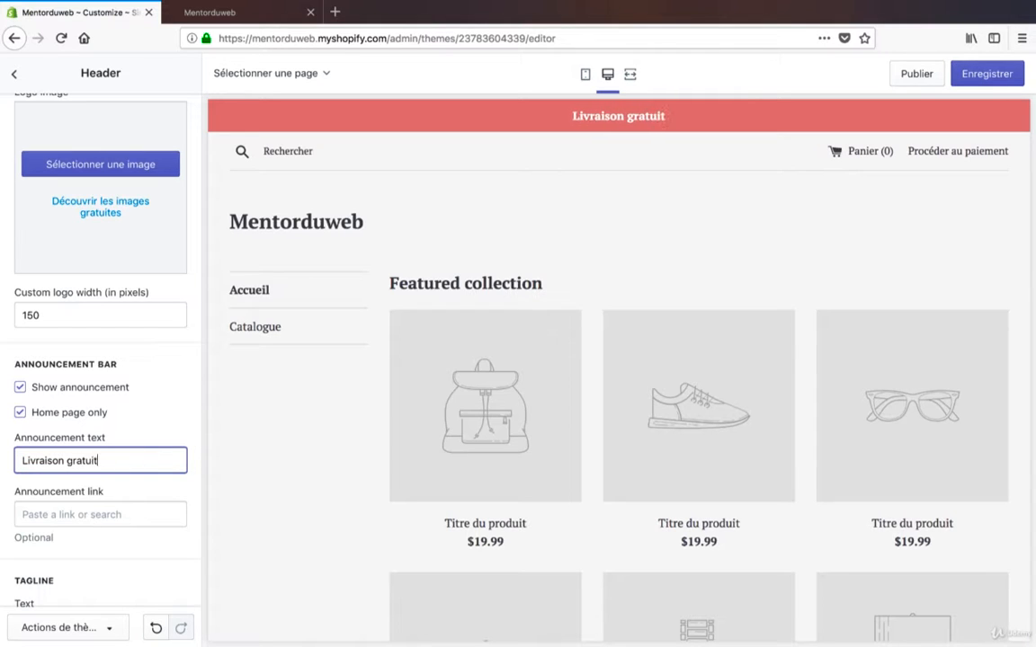
pyautogui.write('e à partir ')
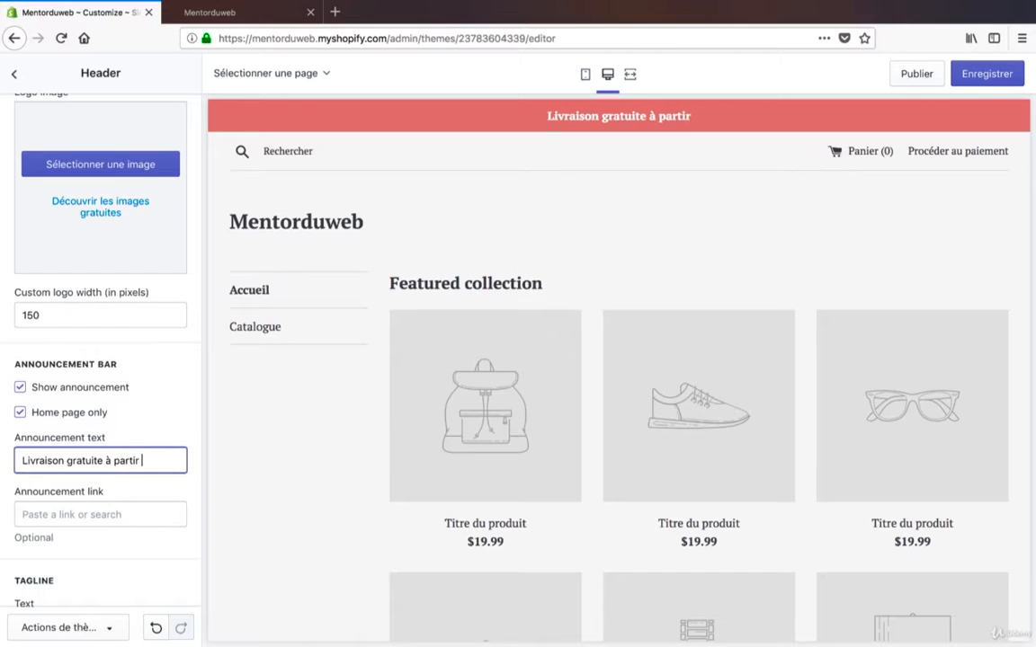
pyautogui.write('de 50')
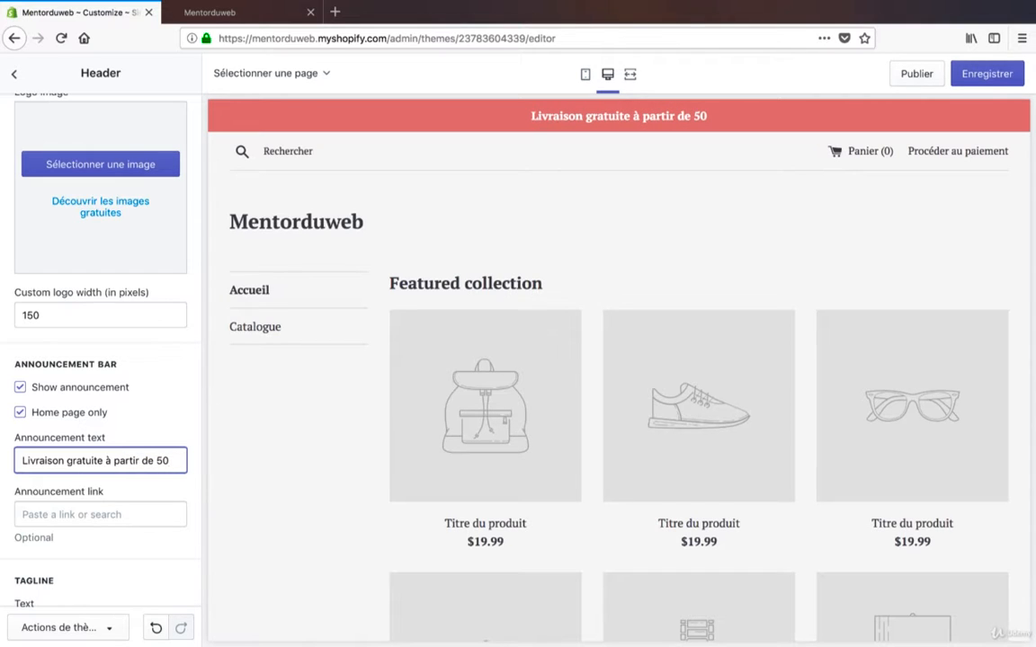
pyautogui.write('.00')
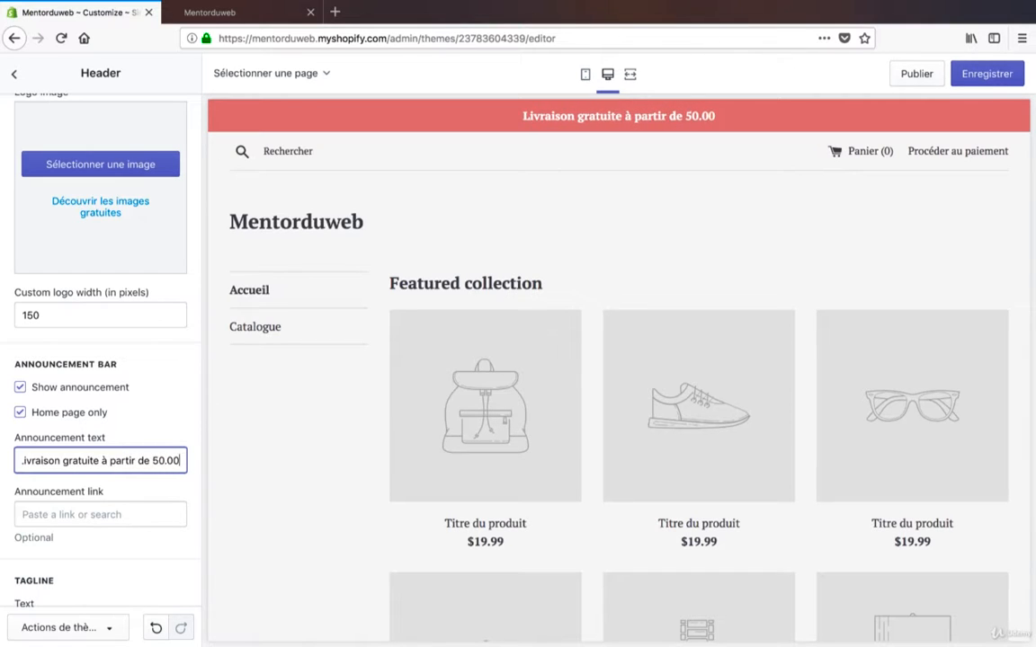
pyautogui.write('€ ')
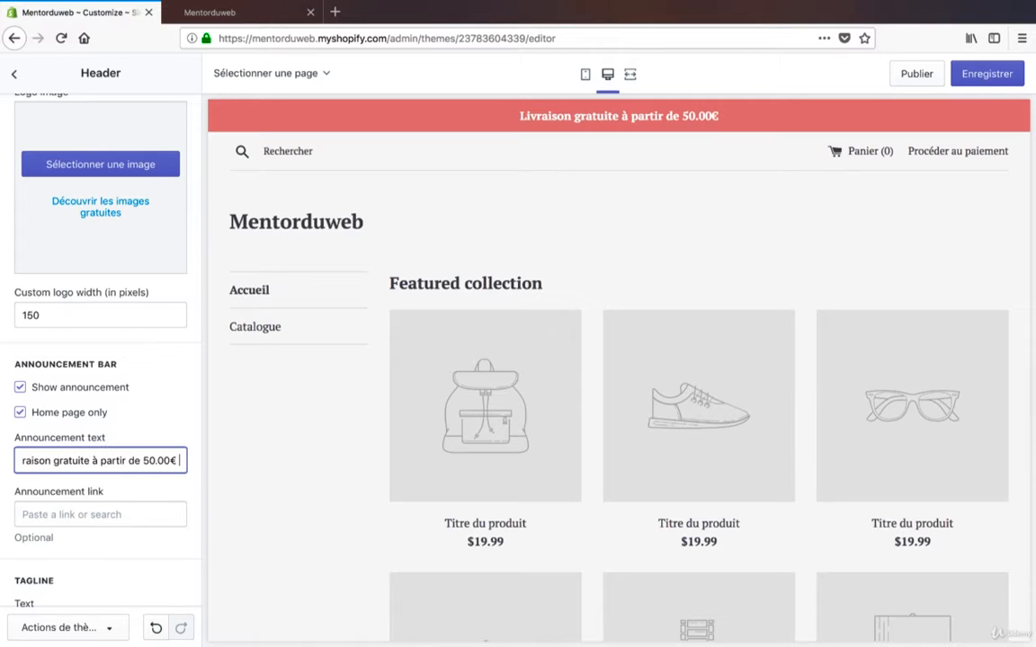
pyautogui.write("d'achat")
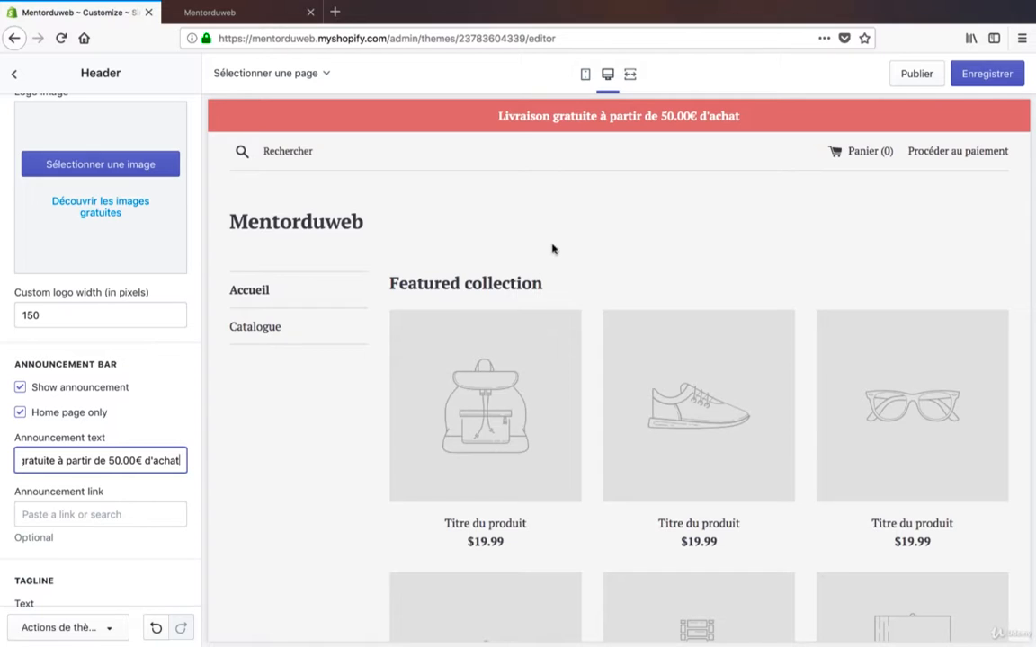
# Preview the store's home page in the mobile layout, and return to the desktop layout.
pyautogui.click(585, 76)
pyautogui.scroll(-8, 656, 233)
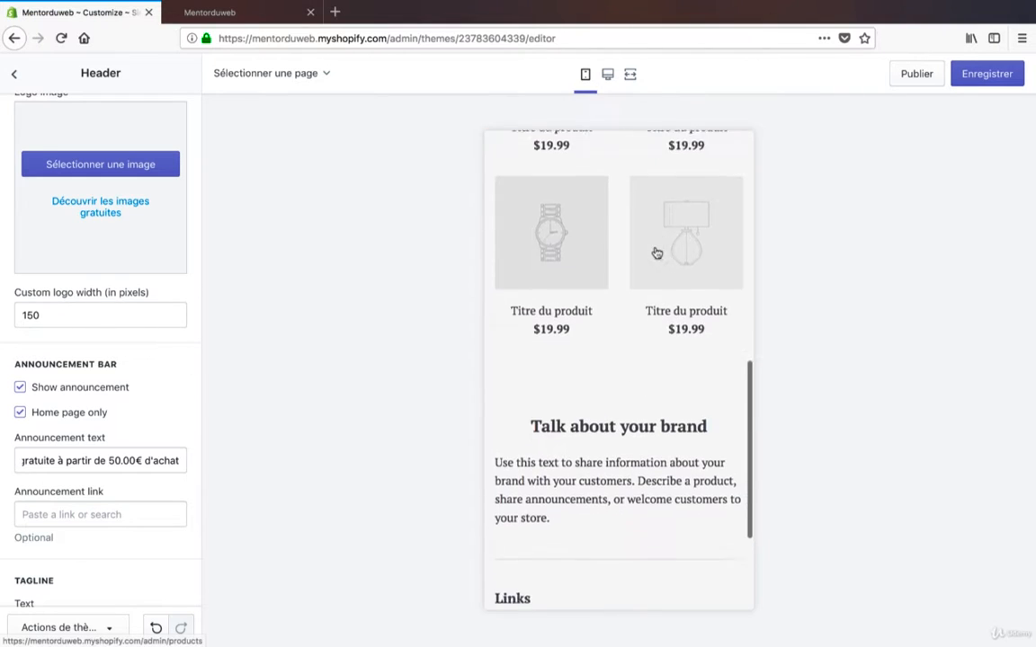
pyautogui.scroll(10, 656, 248)
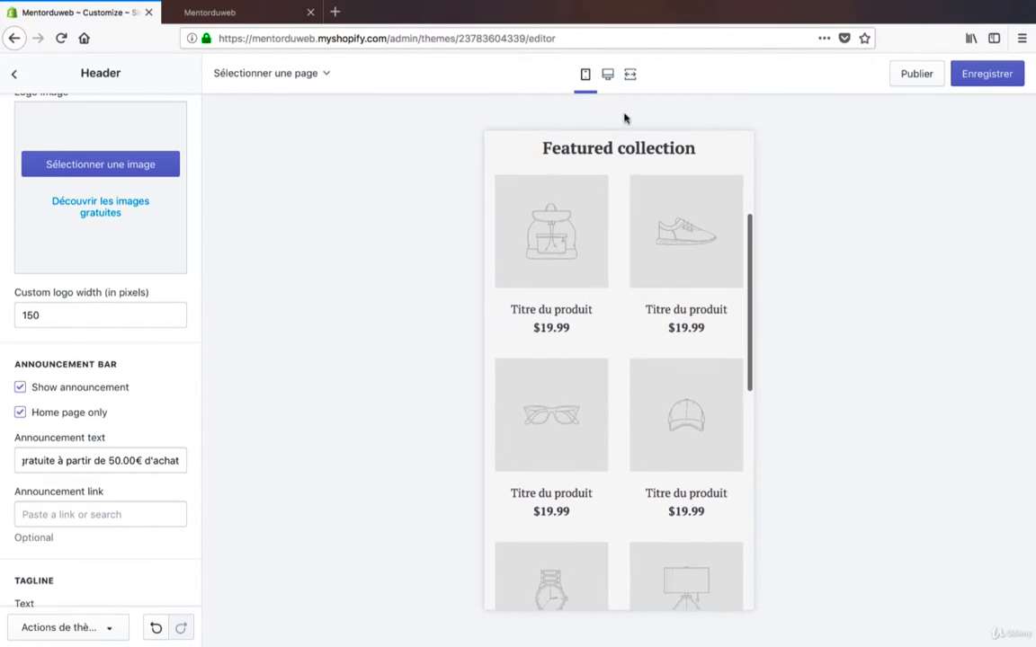
pyautogui.click(607, 76)
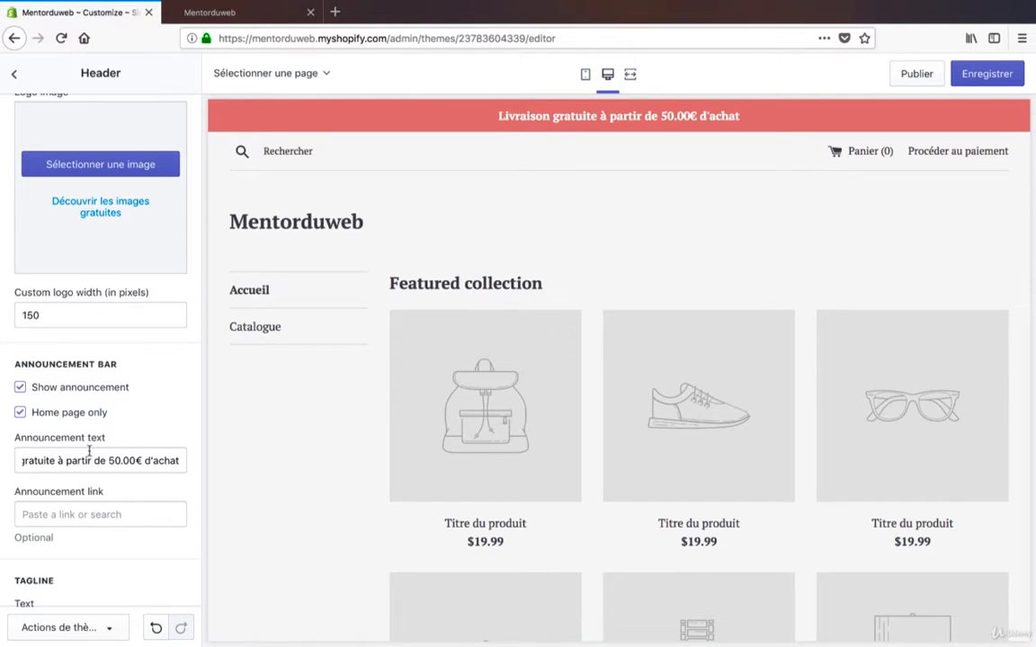
# Turn off the announcement bar's "Home page only" restriction.
pyautogui.scroll(-2, 324, 432)
pyautogui.scroll(1, 326, 434)
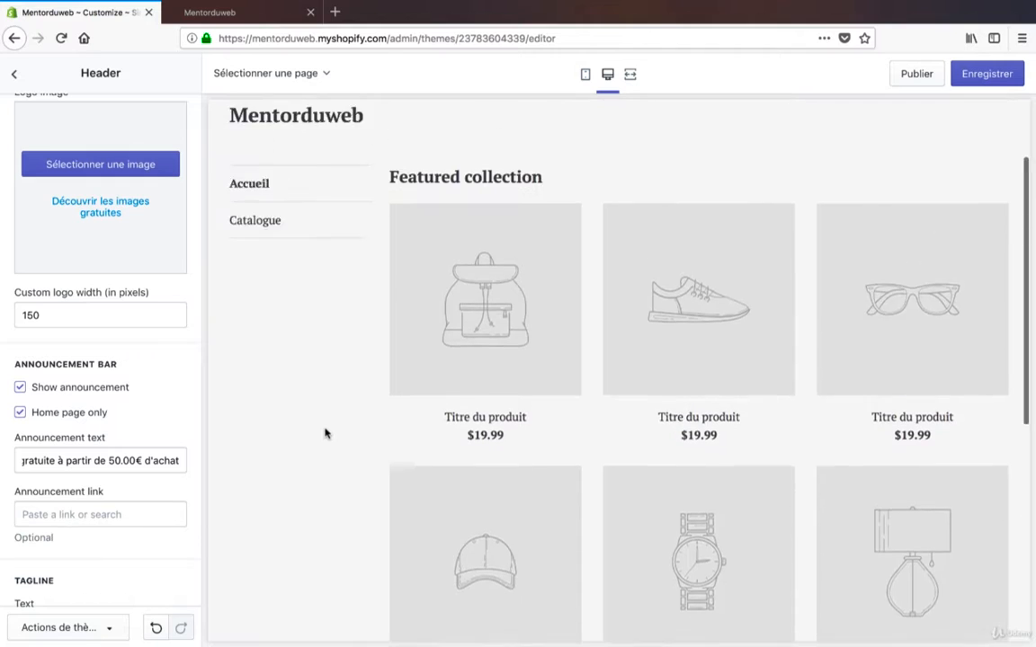
pyautogui.scroll(2, 325, 434)
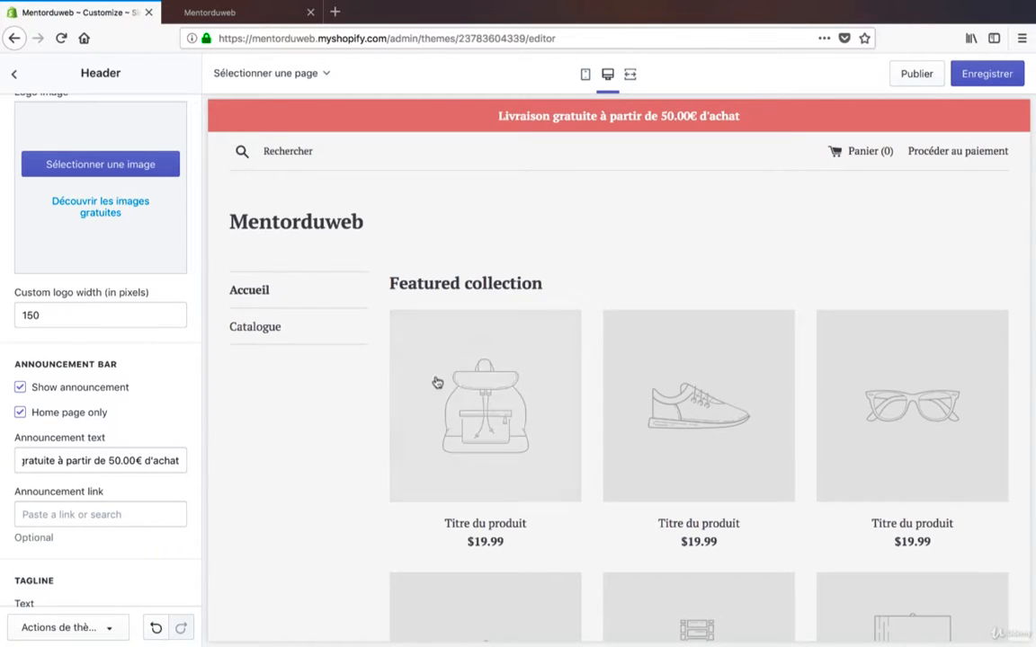
pyautogui.click(54, 420)
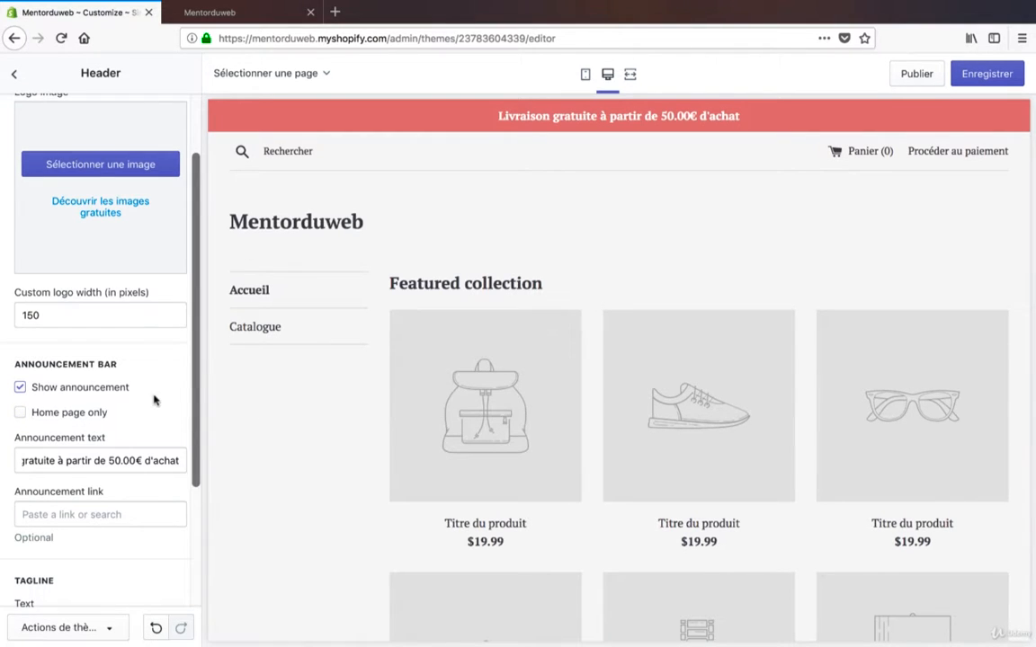
# Try the placeholder text "dddddddd" as the header tagline and clear it again.
pyautogui.scroll(-1, 155, 412)
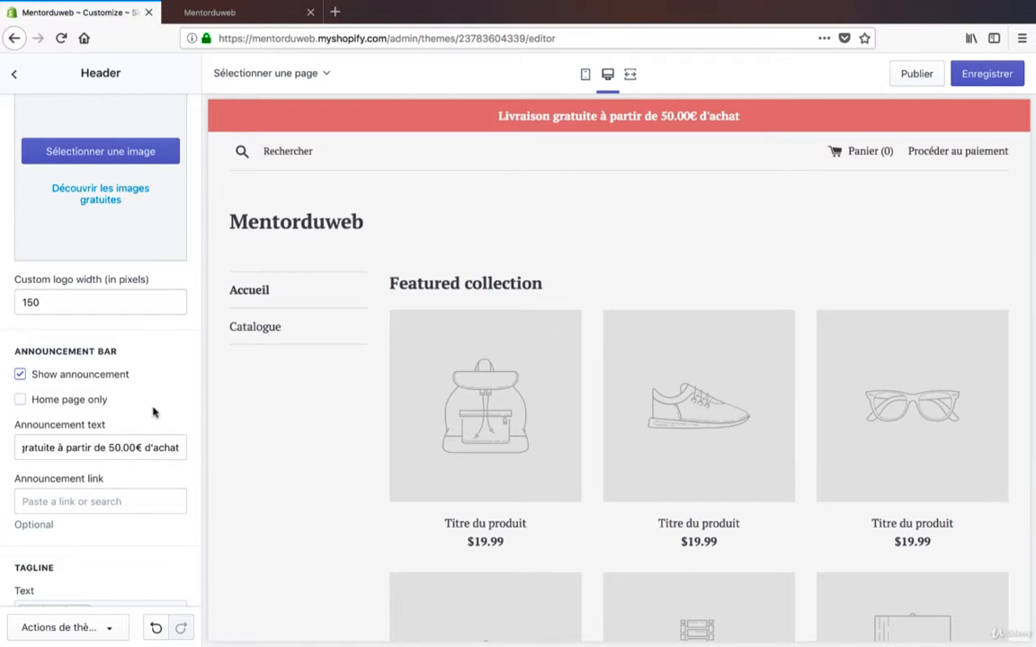
pyautogui.scroll(-3, 140, 413)
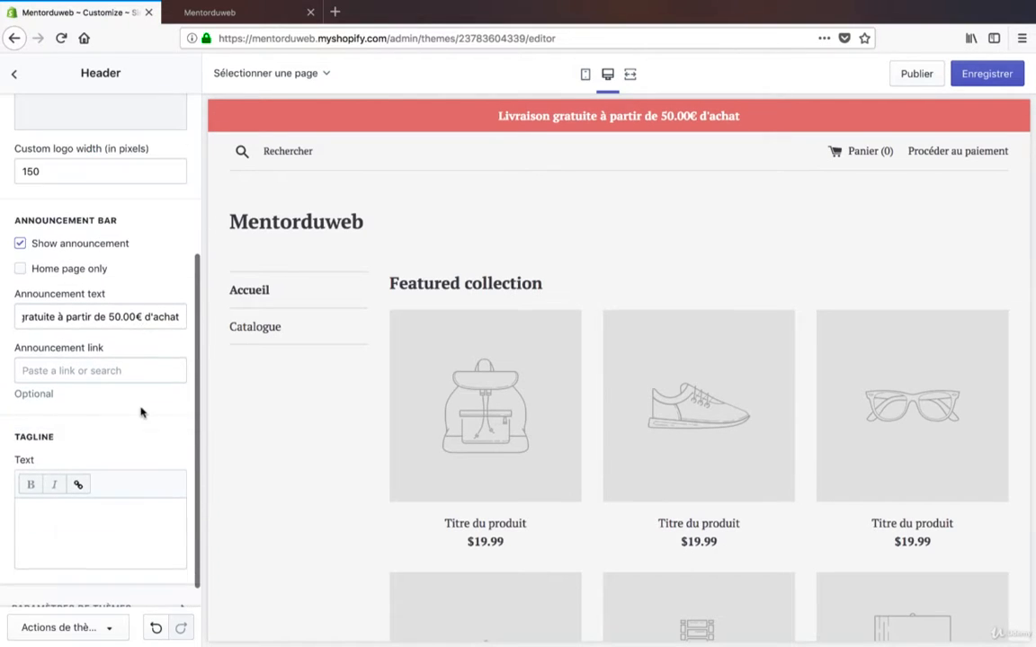
pyautogui.scroll(-1, 154, 423)
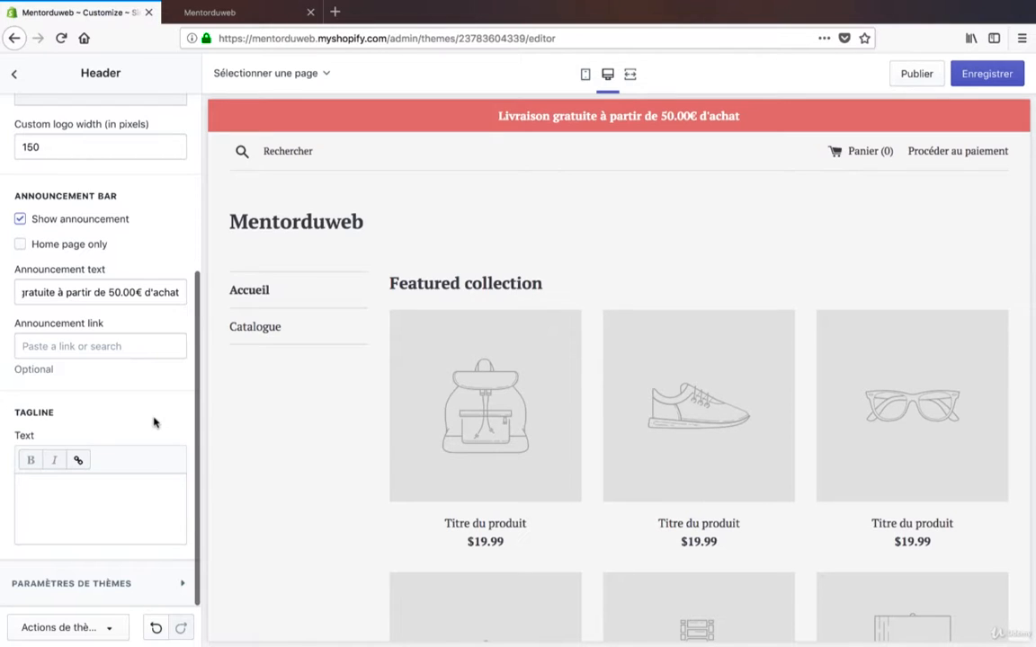
pyautogui.click(147, 478)
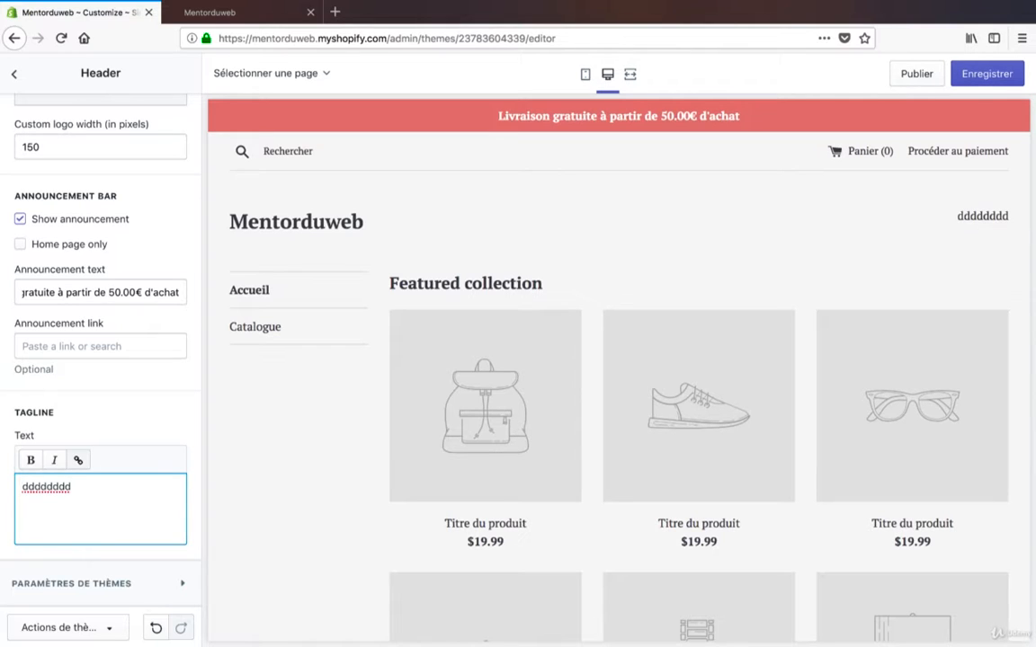
pyautogui.doubleClick(995, 216)
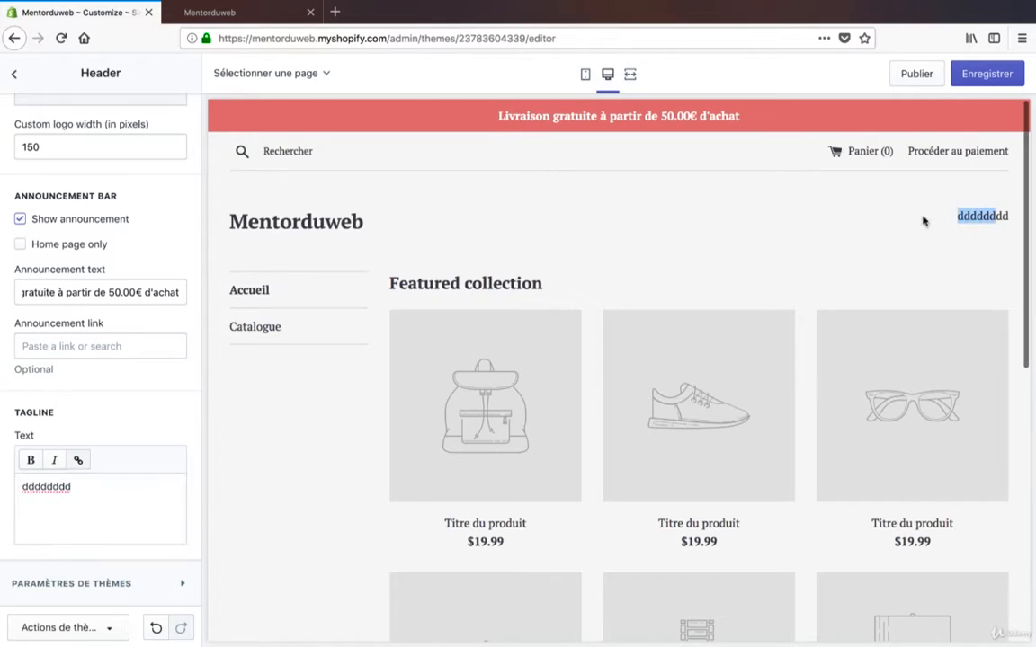
pyautogui.tripleClick(140, 481)
pyautogui.press('BackSpace')
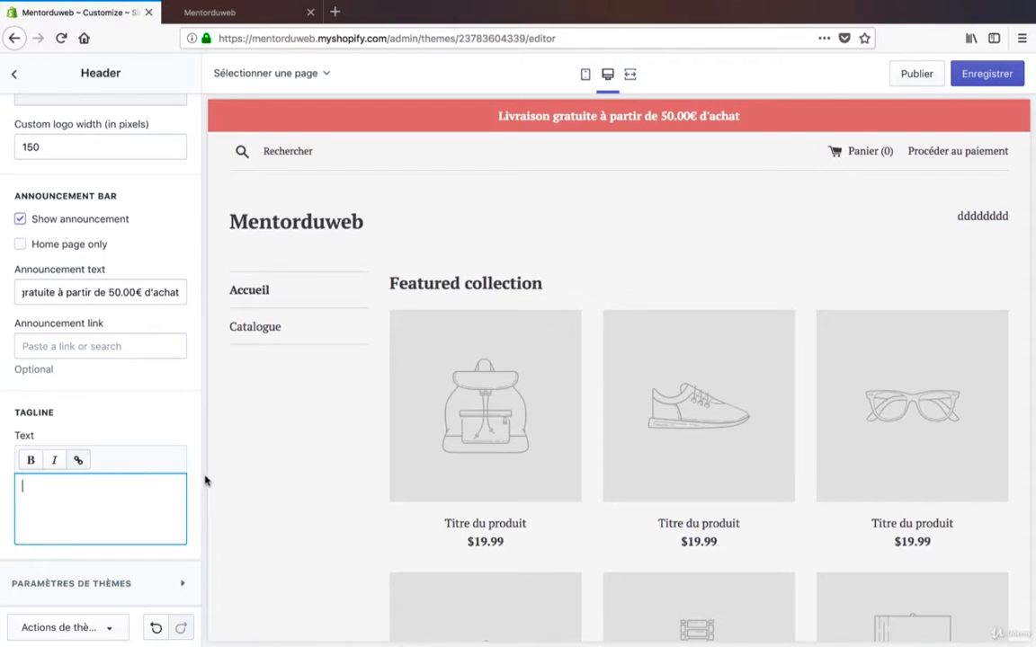
# Save the header changes to the theme.
pyautogui.click(986, 75)
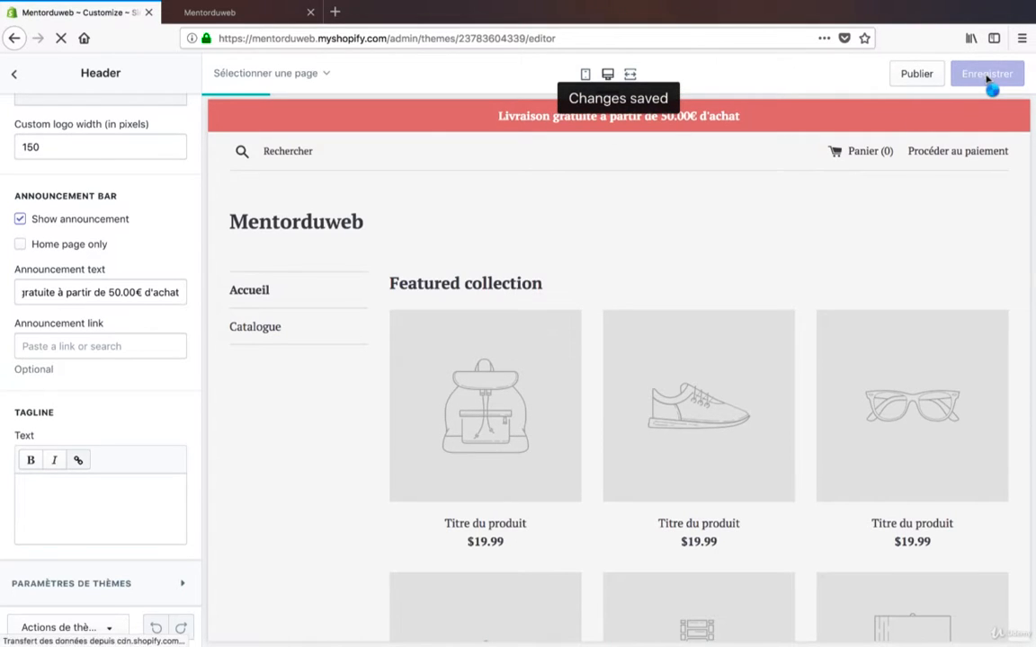
# Change the "Links and primary button background" colour in the header's theme settings to dark brown #493C3B.
pyautogui.scroll(-1, 126, 561)
pyautogui.click(126, 564)
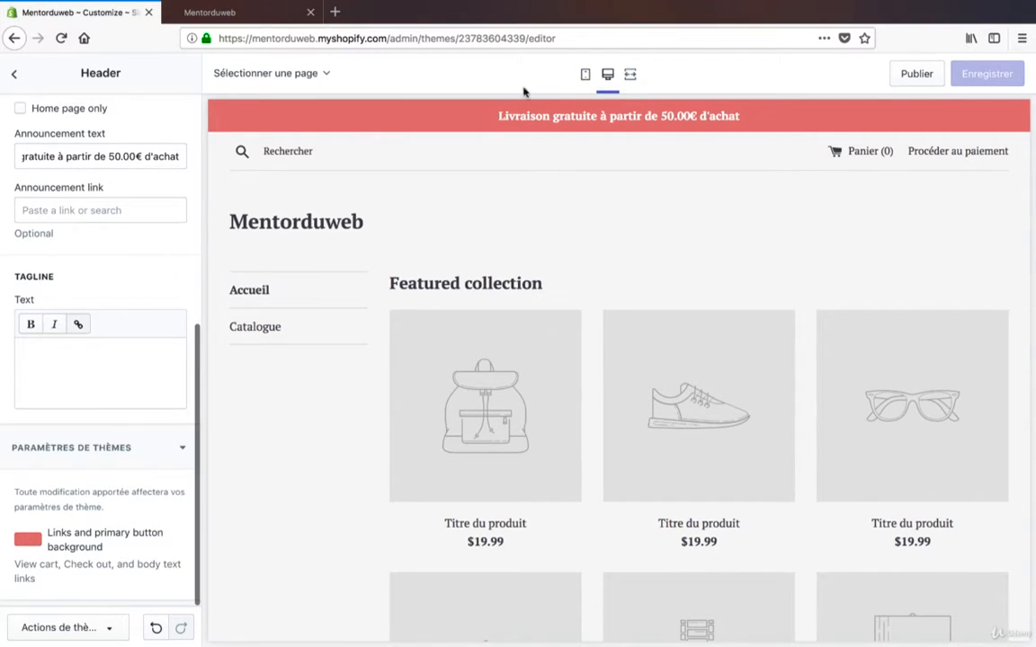
pyautogui.click(26, 540)
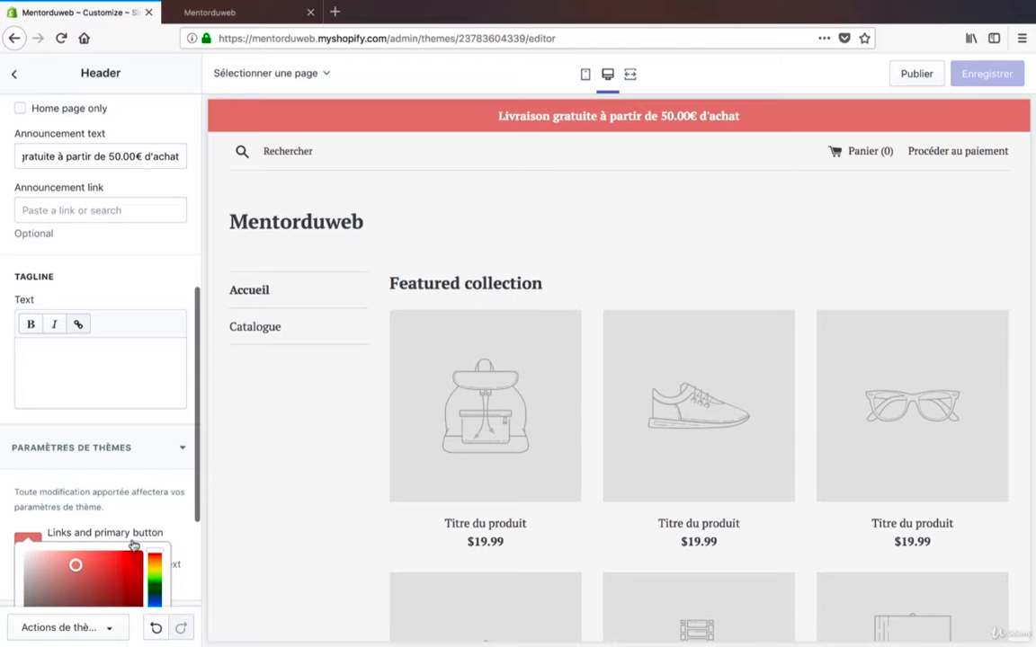
pyautogui.scroll(-2, 115, 503)
pyautogui.moveTo(78, 479); pyautogui.dragTo(43, 538)
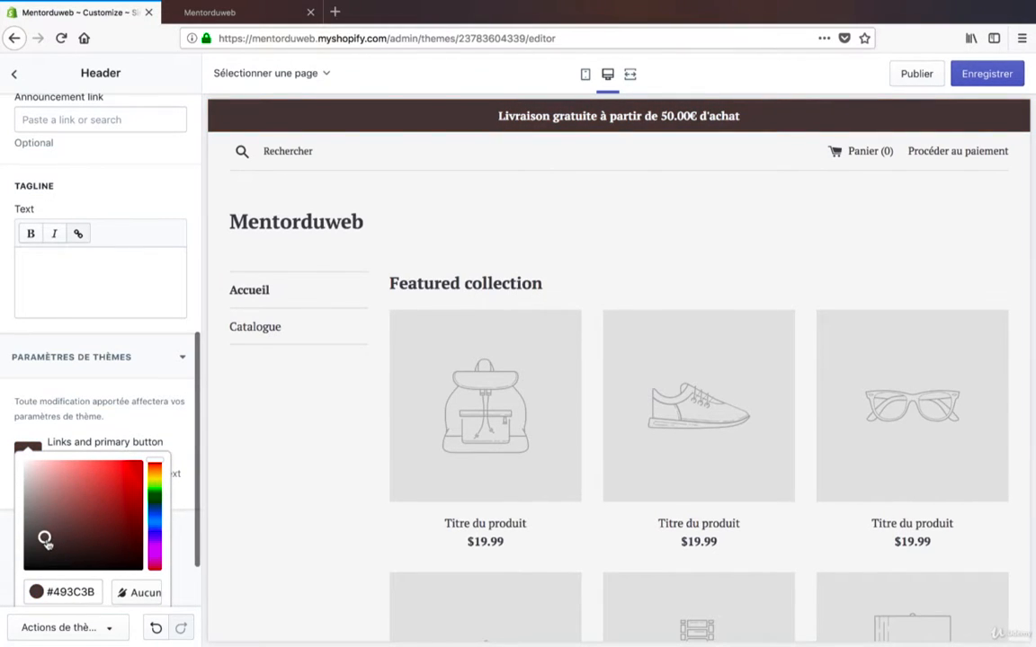
pyautogui.scroll(10, 146, 396)
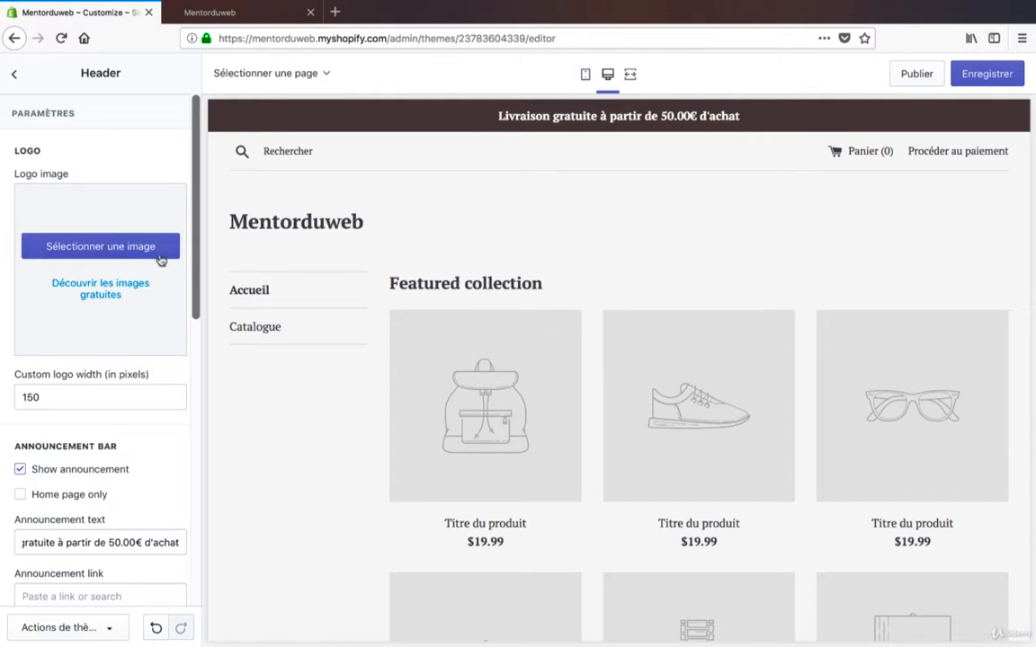
pyautogui.scroll(-2, 151, 254)
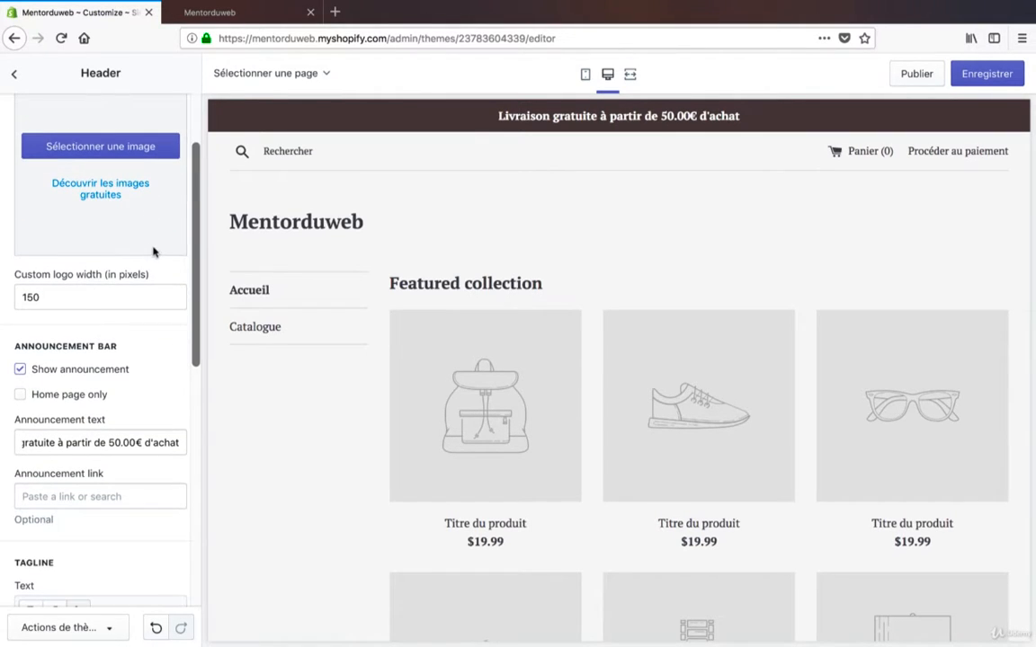
pyautogui.scroll(-5, 310, 236)
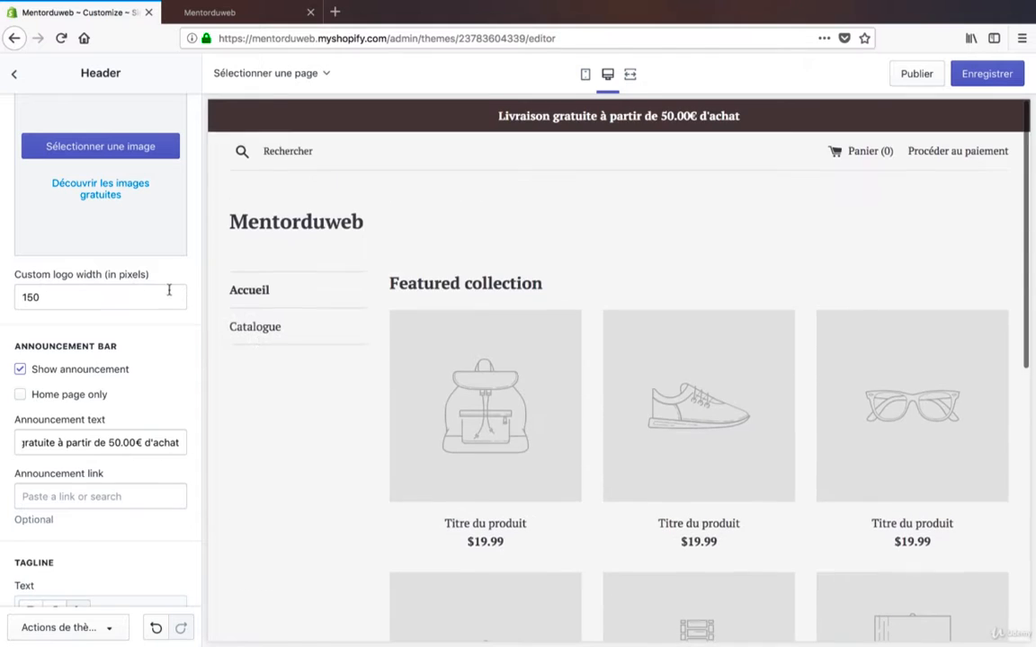
pyautogui.scroll(1, 104, 331)
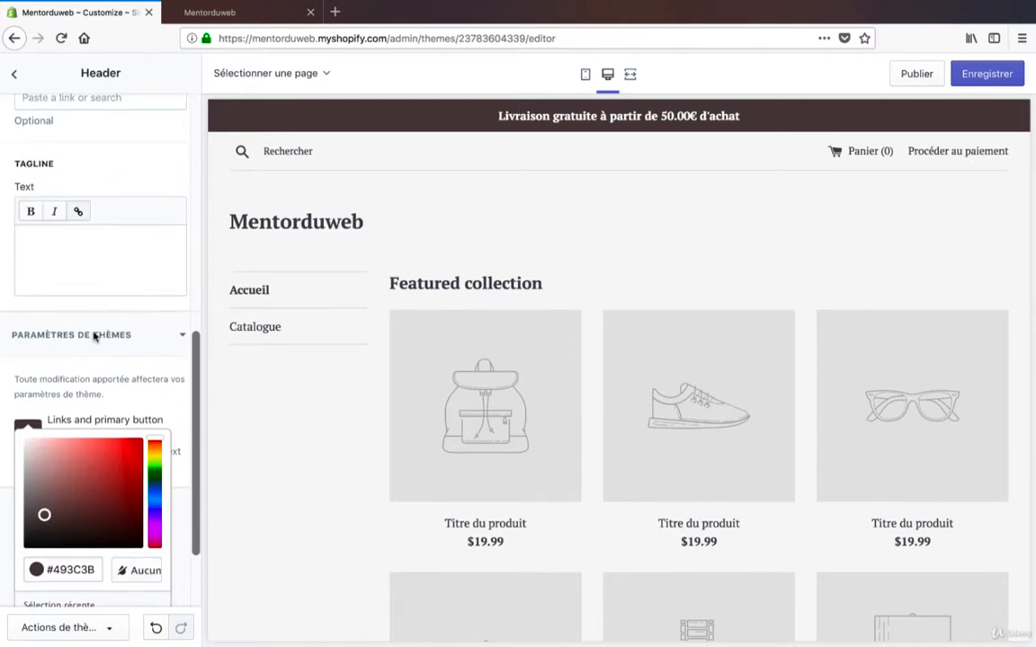
pyautogui.scroll(-2, 75, 416)
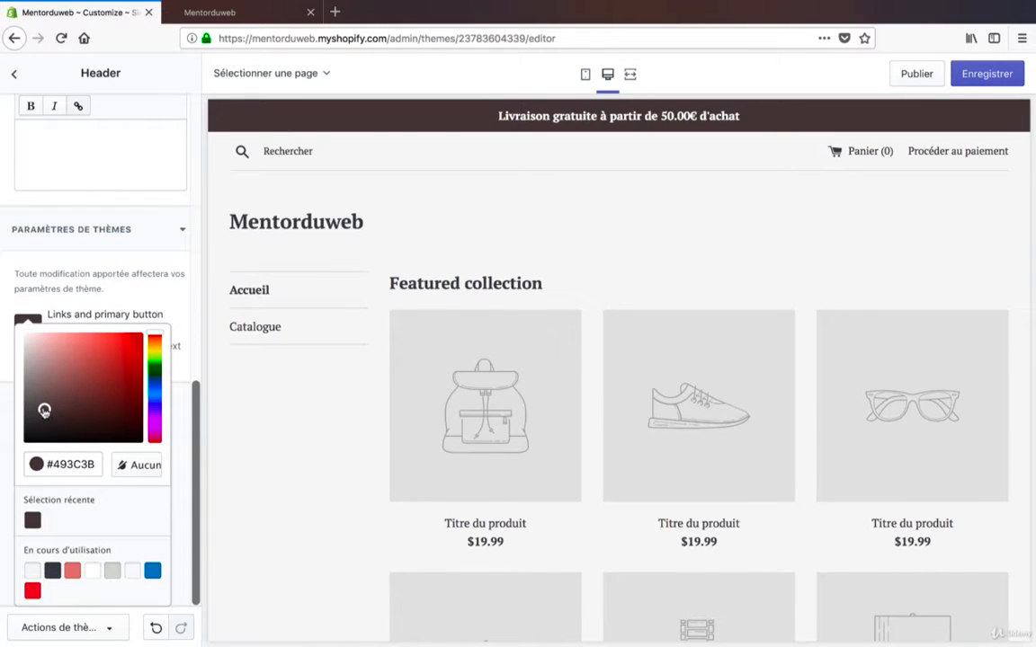
# Change the "Links and primary button background" colour to slate blue #486171 and save the theme changes.
pyautogui.click(152, 570)
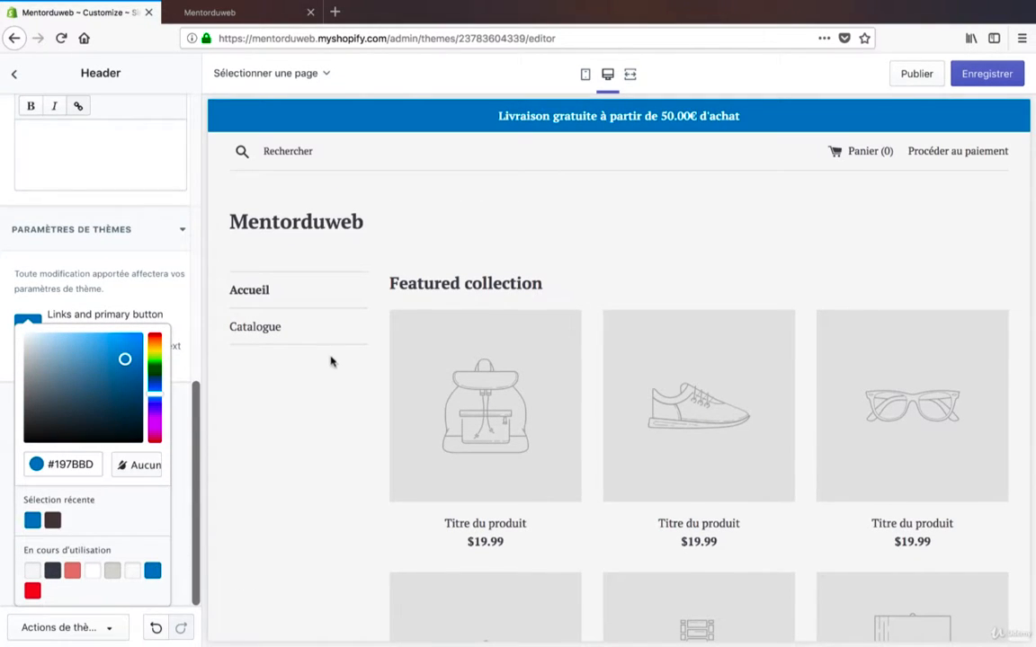
pyautogui.moveTo(115, 375); pyautogui.dragTo(64, 392)
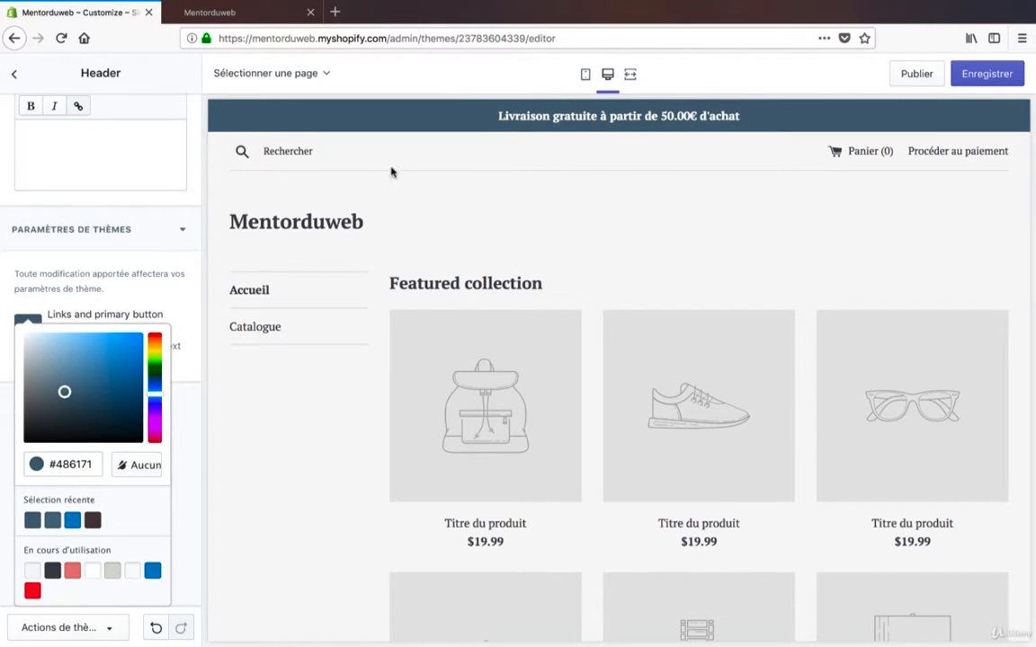
pyautogui.scroll(3, 87, 285)
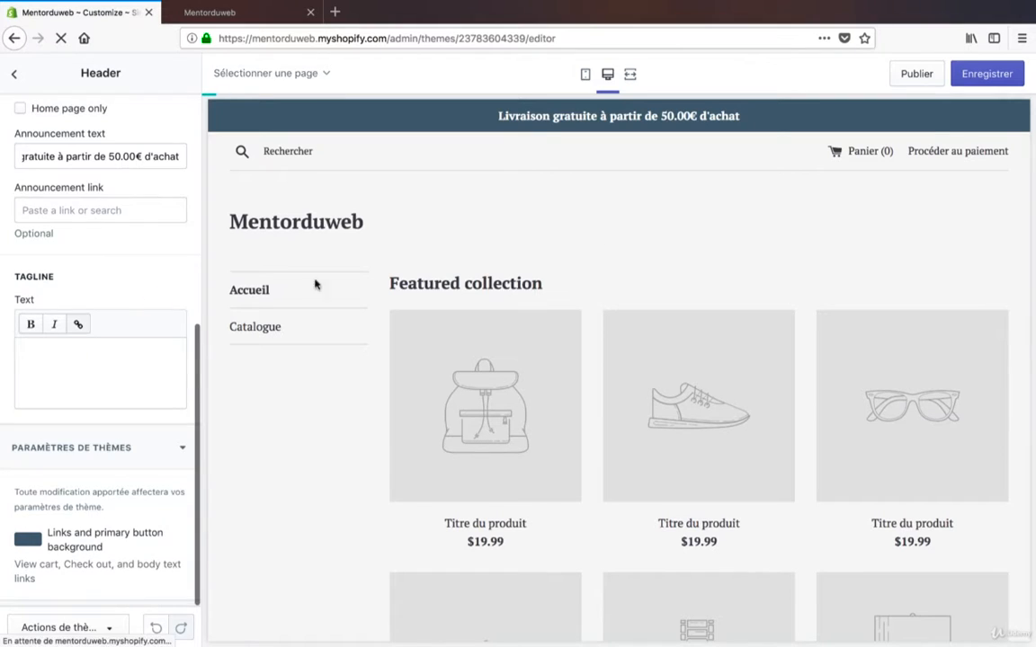
pyautogui.click(983, 76)
pyautogui.scroll(5, 102, 155)
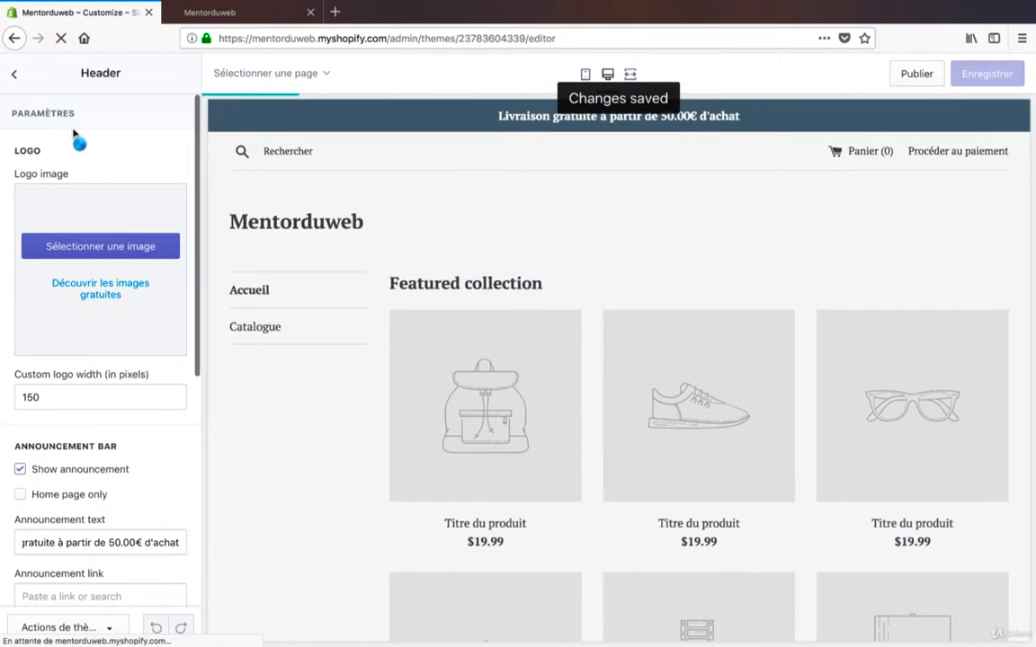
# Leave the header settings and open the Sidebar section to examine which menu it uses.
pyautogui.click(13, 73)
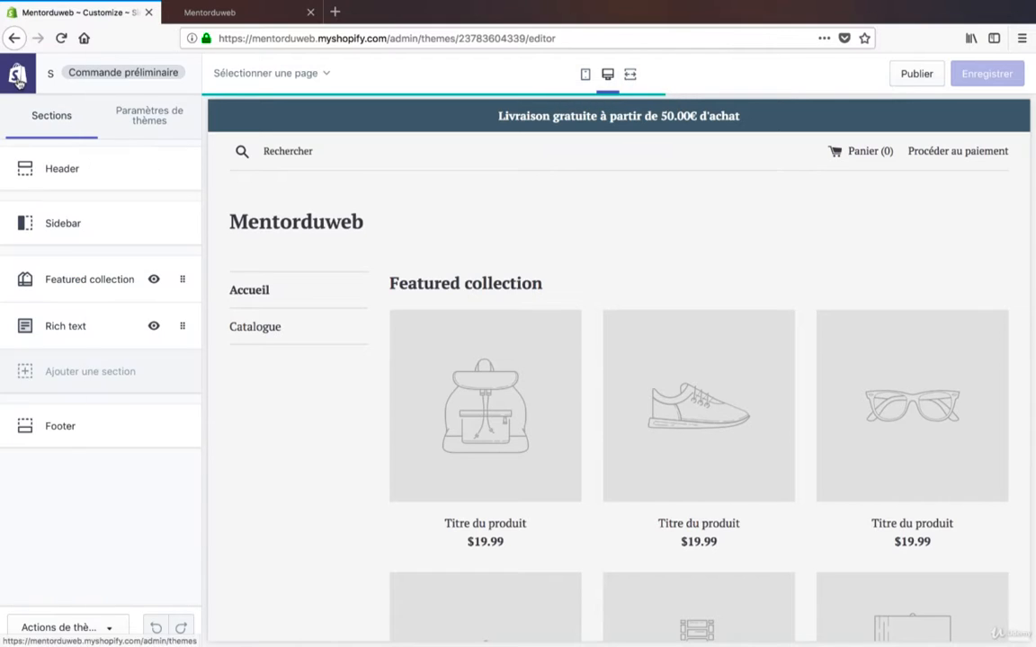
pyautogui.click(143, 241)
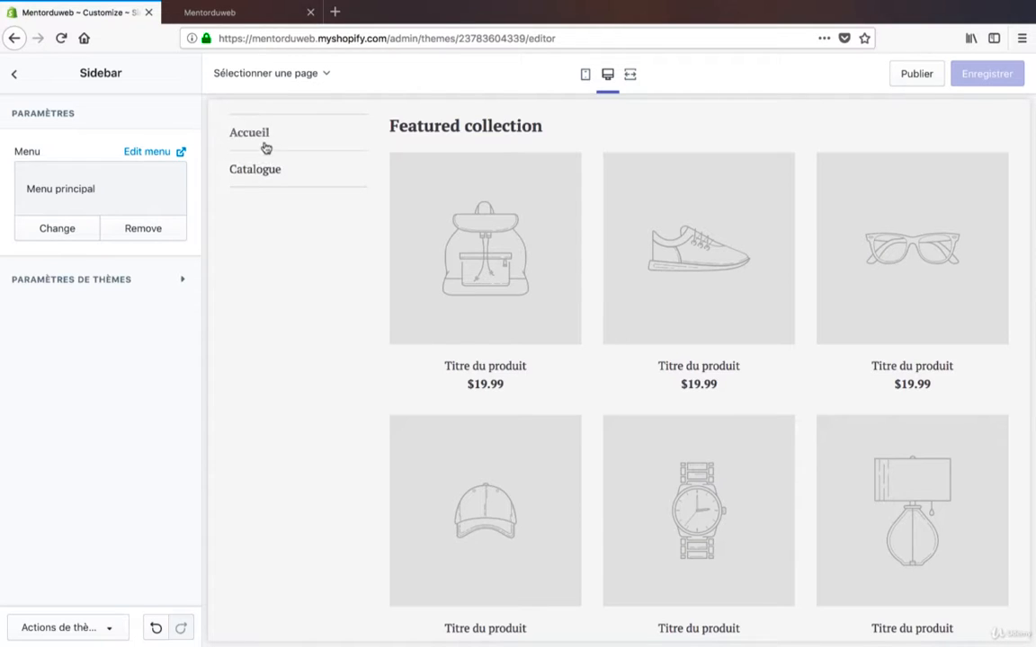
pyautogui.scroll(3, 265, 328)
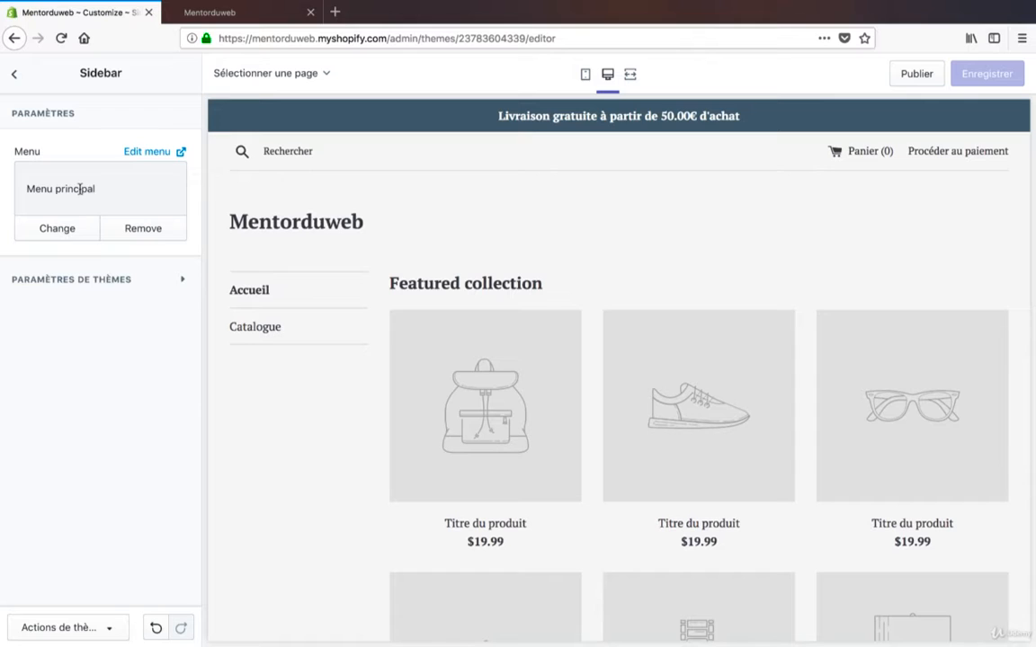
pyautogui.moveTo(96, 188); pyautogui.dragTo(27, 188)
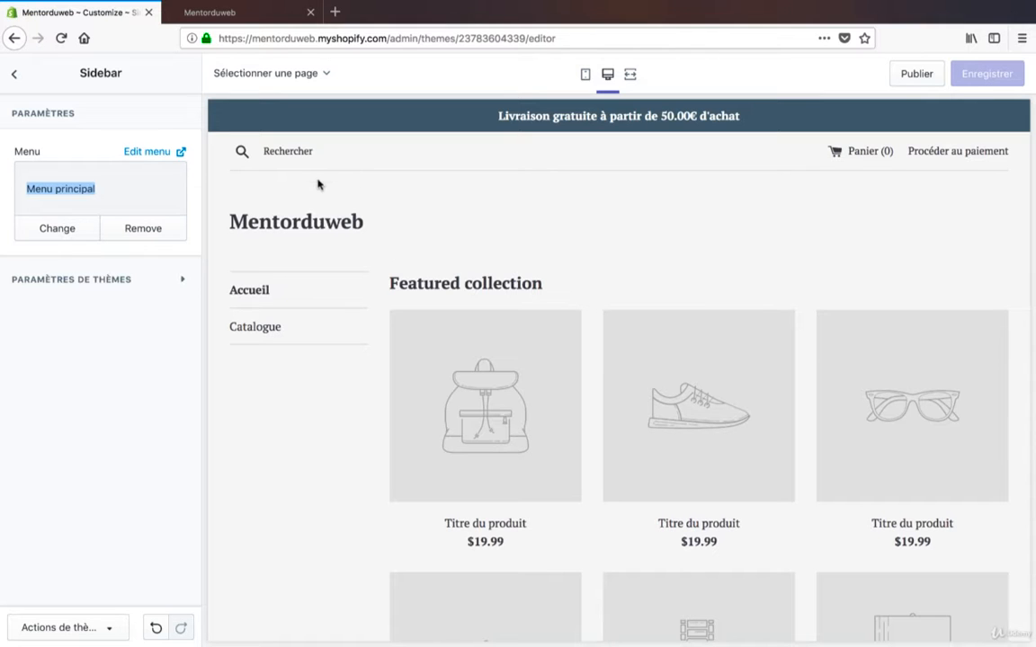
# Compare the navigation menu placement on the live store with the sidebar menu in the theme editor.
pyautogui.click(261, 21)
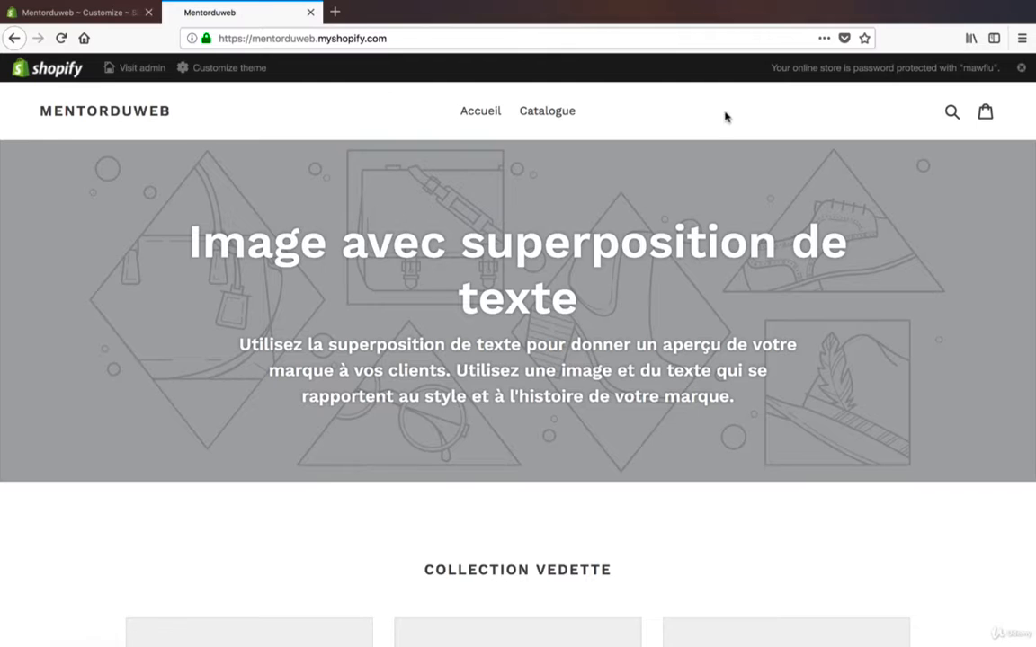
pyautogui.click(155, 18)
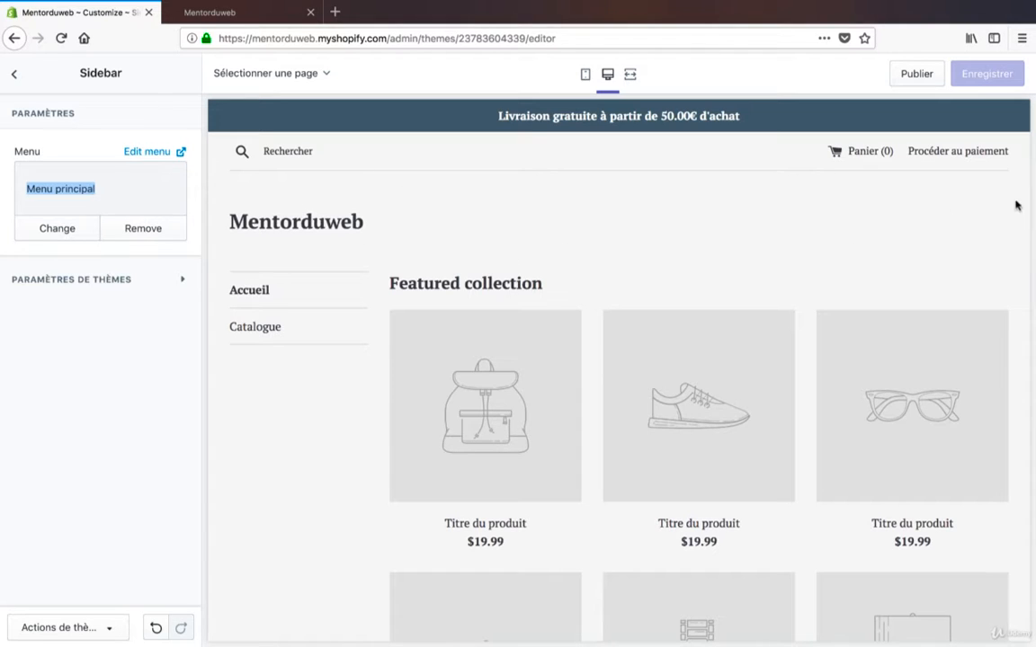
pyautogui.click(247, 16)
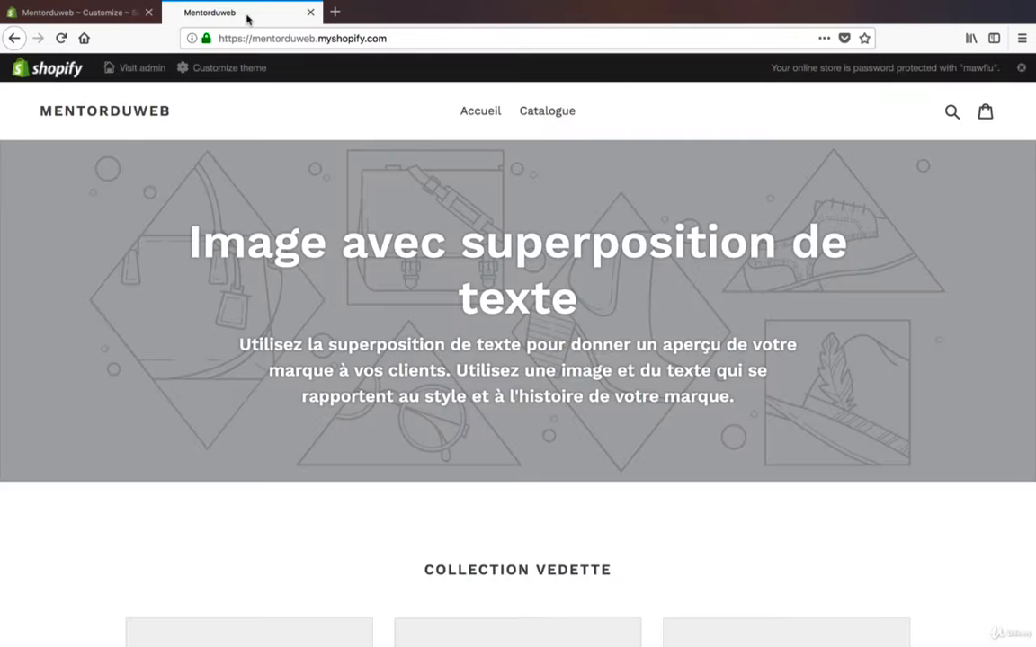
pyautogui.click(127, 16)
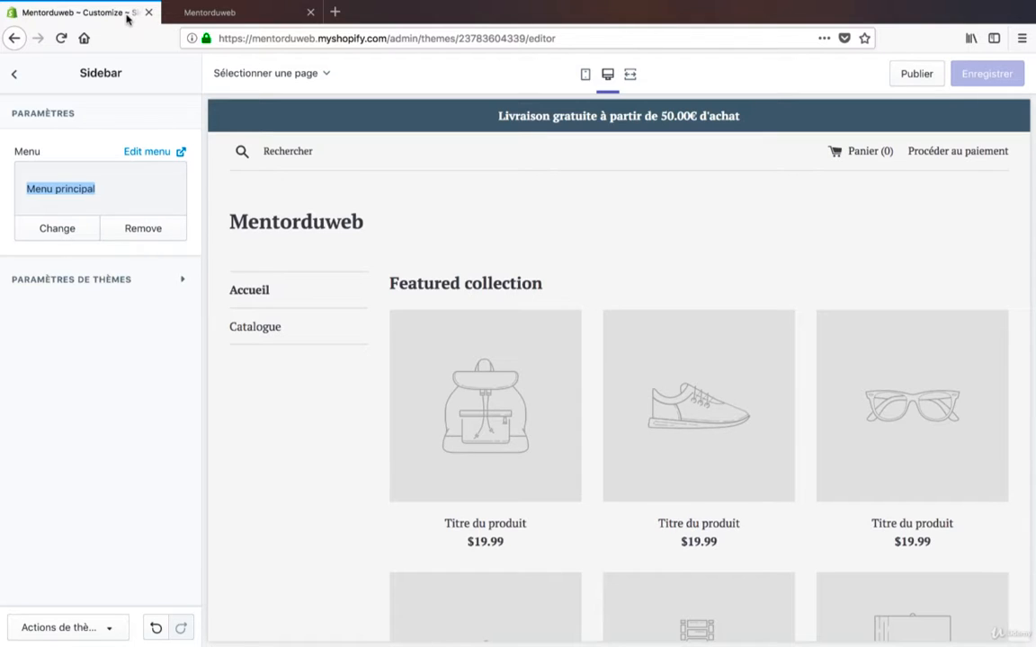
# Examine the live store's home page, including its image banner text and product collection, and compare it with the theme editor's preview.
pyautogui.click(250, 16)
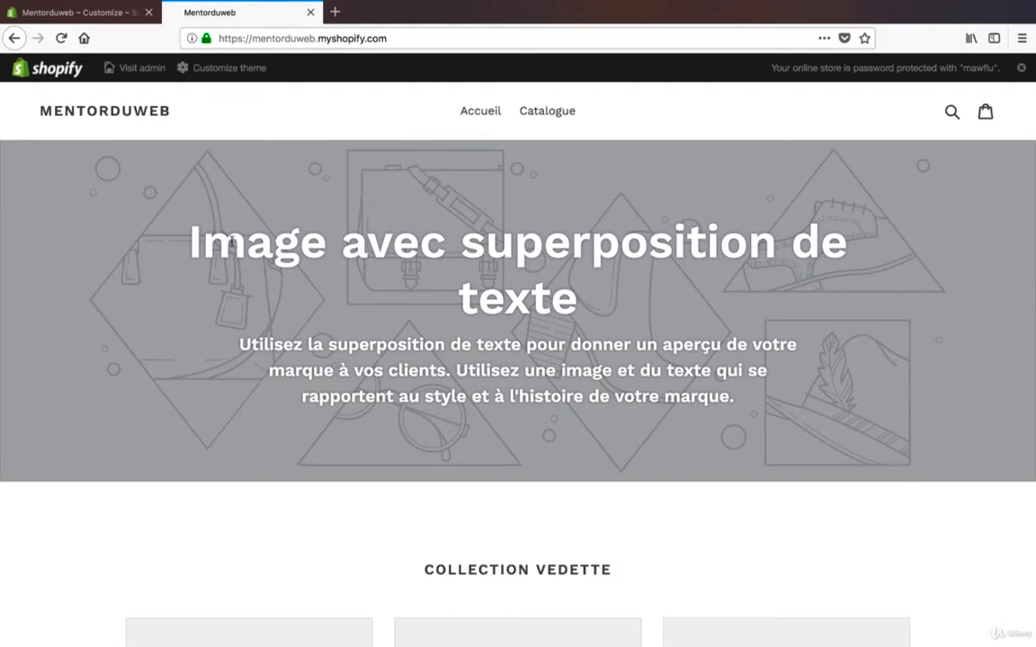
pyautogui.scroll(-12, 230, 240)
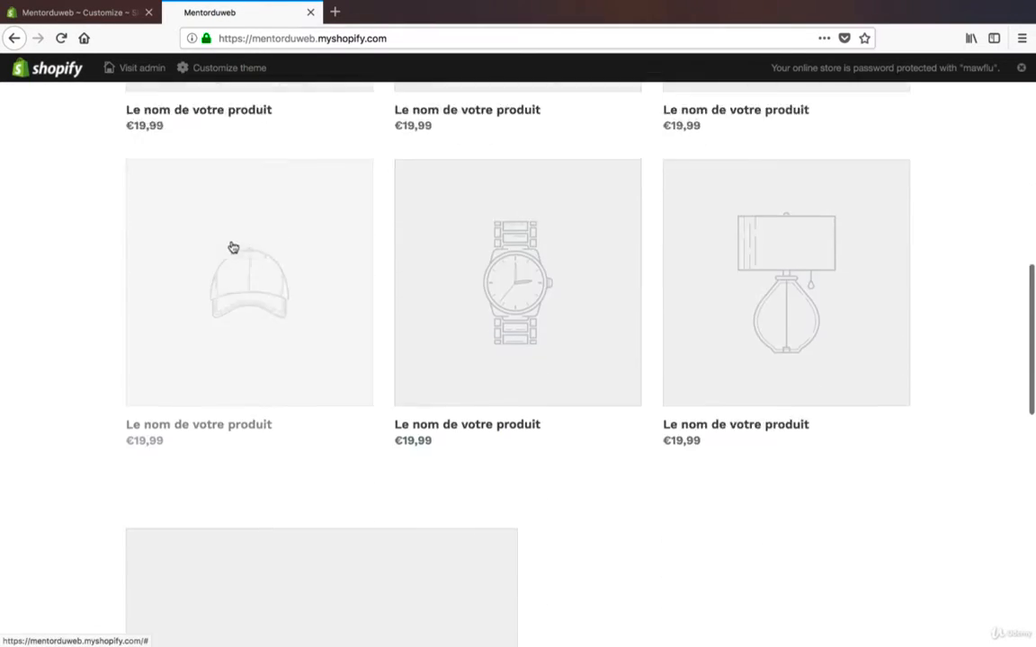
pyautogui.scroll(10, 232, 247)
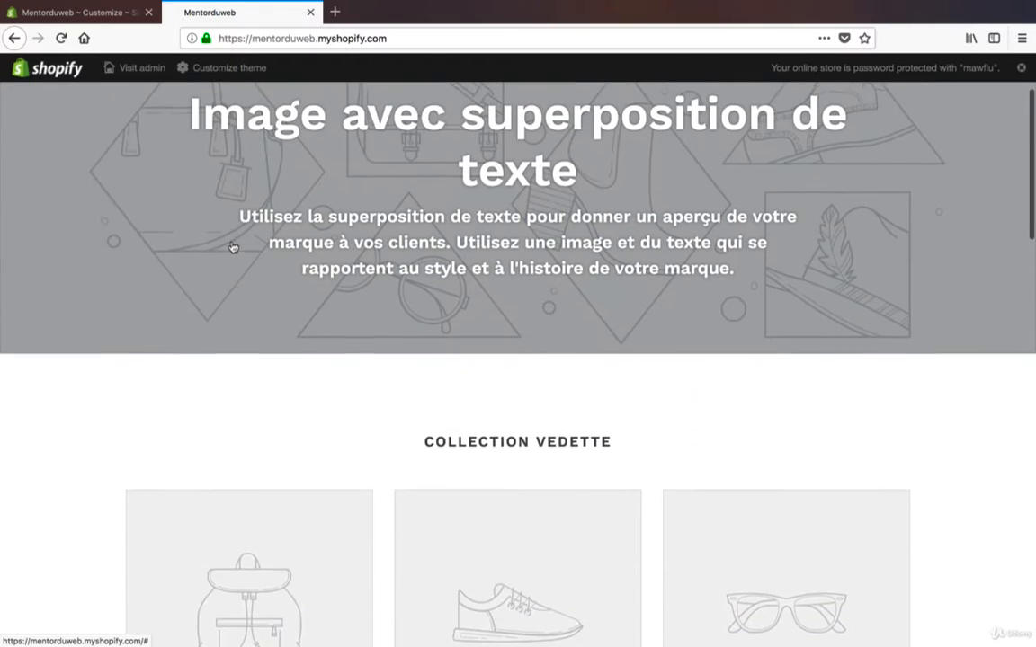
pyautogui.scroll(-4, 232, 247)
pyautogui.scroll(5, 232, 247)
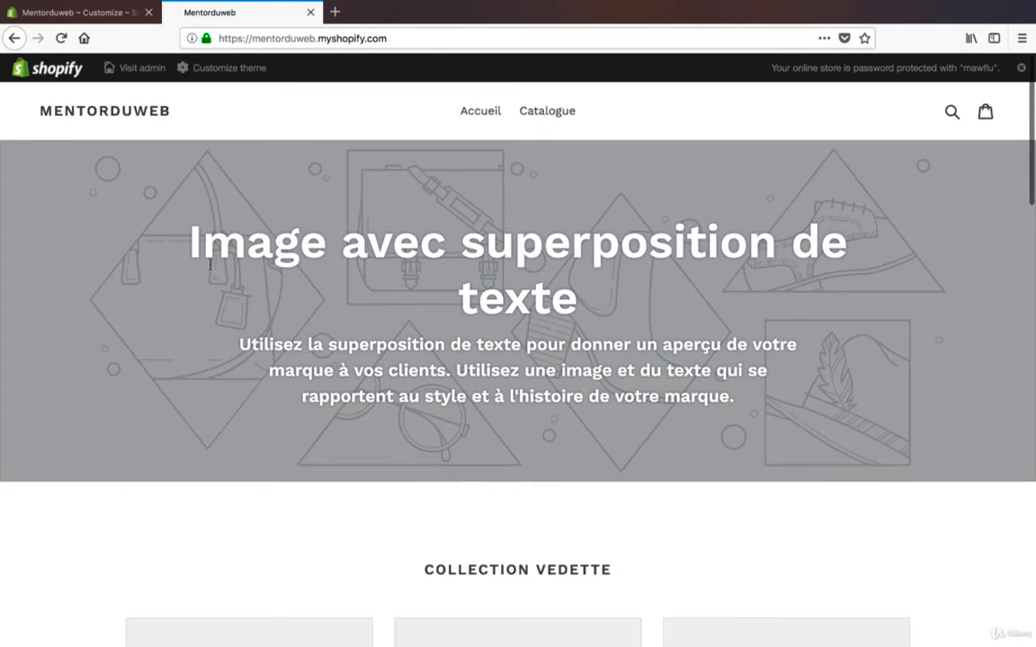
pyautogui.scroll(-1, 210, 260)
pyautogui.moveTo(189, 219); pyautogui.dragTo(770, 276)
pyautogui.moveTo(737, 376); pyautogui.dragTo(273, 220)
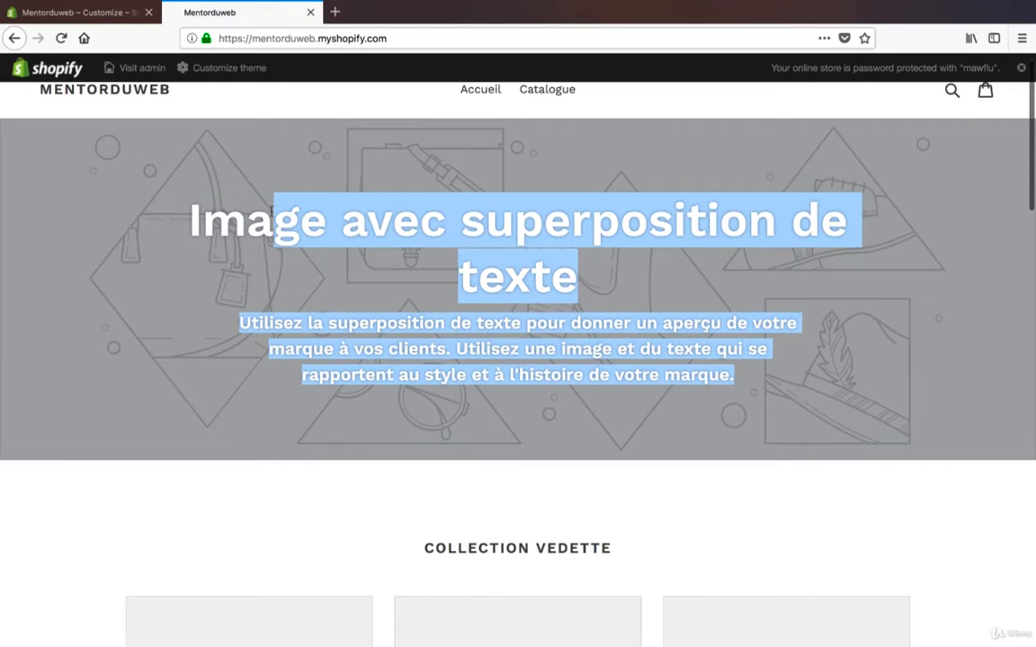
pyautogui.scroll(-5, 363, 275)
pyautogui.scroll(5, 416, 321)
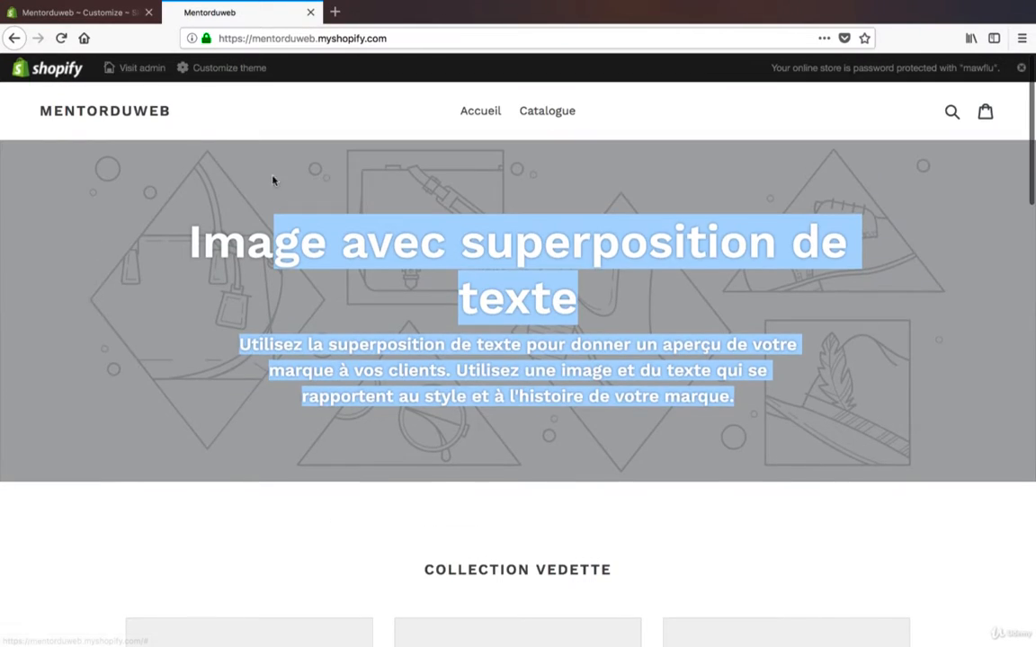
pyautogui.click(130, 22)
pyautogui.click(210, 12)
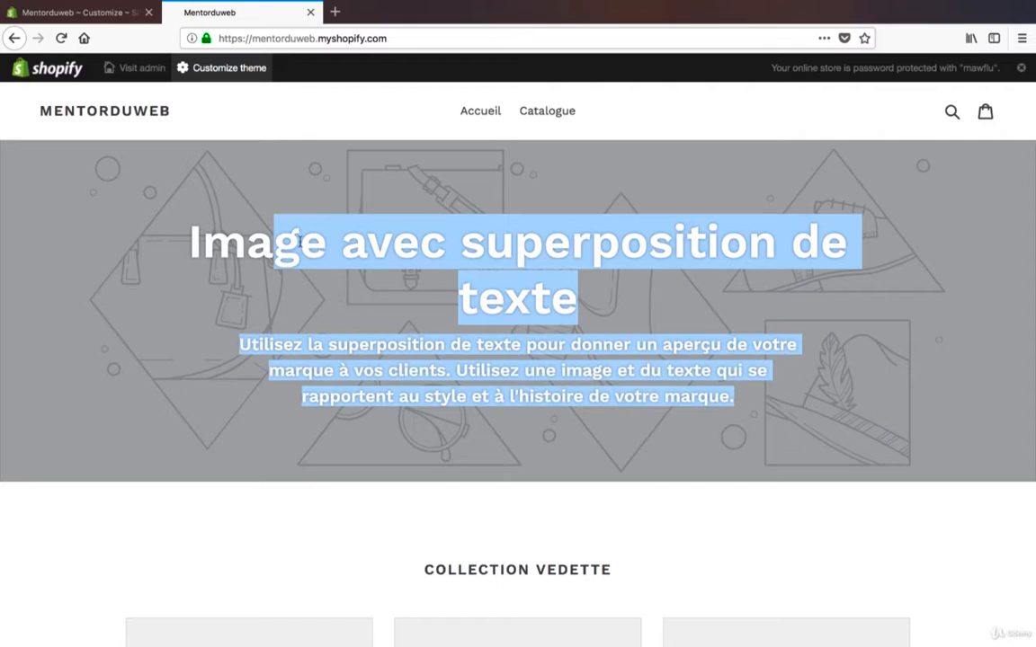
pyautogui.click(45, 16)
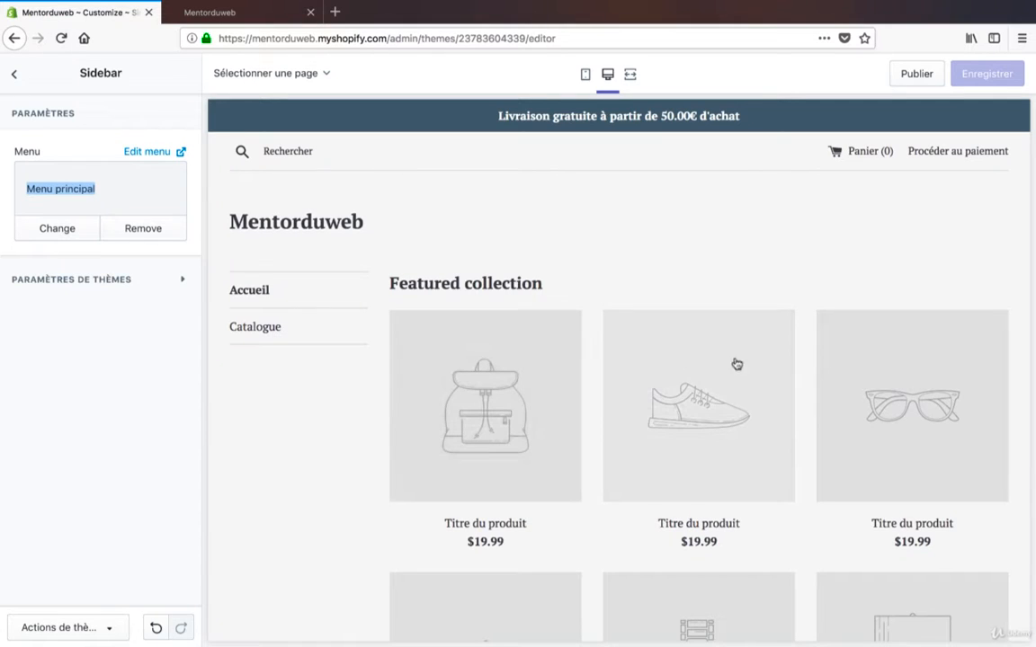
pyautogui.scroll(-5, 901, 409)
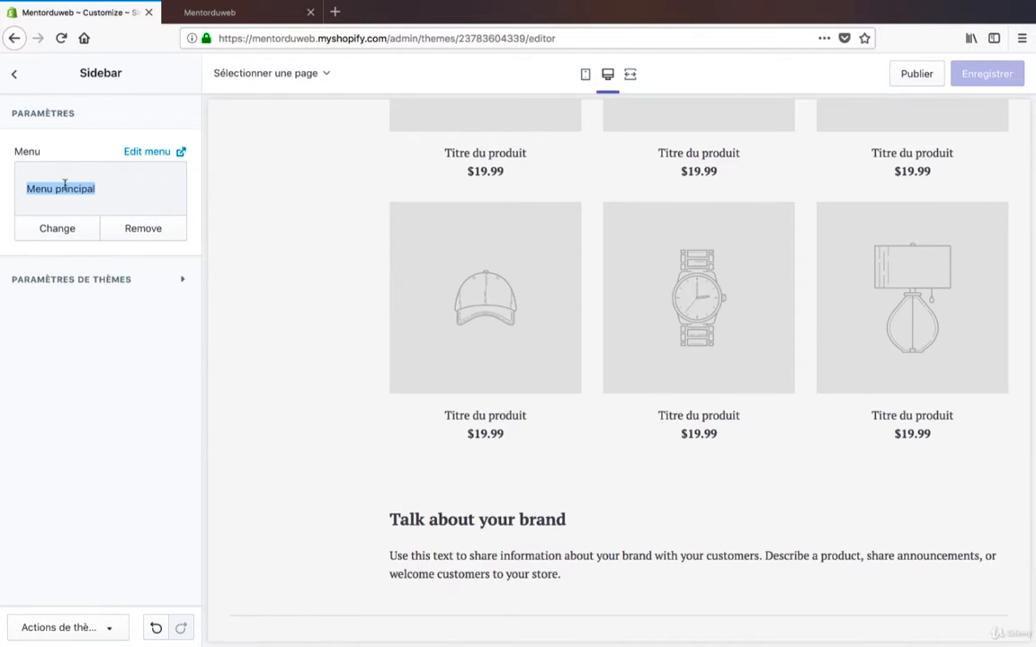
# Open the Featured collection section and examine its heading, collection and row settings against the product grid in the preview.
pyautogui.click(14, 74)
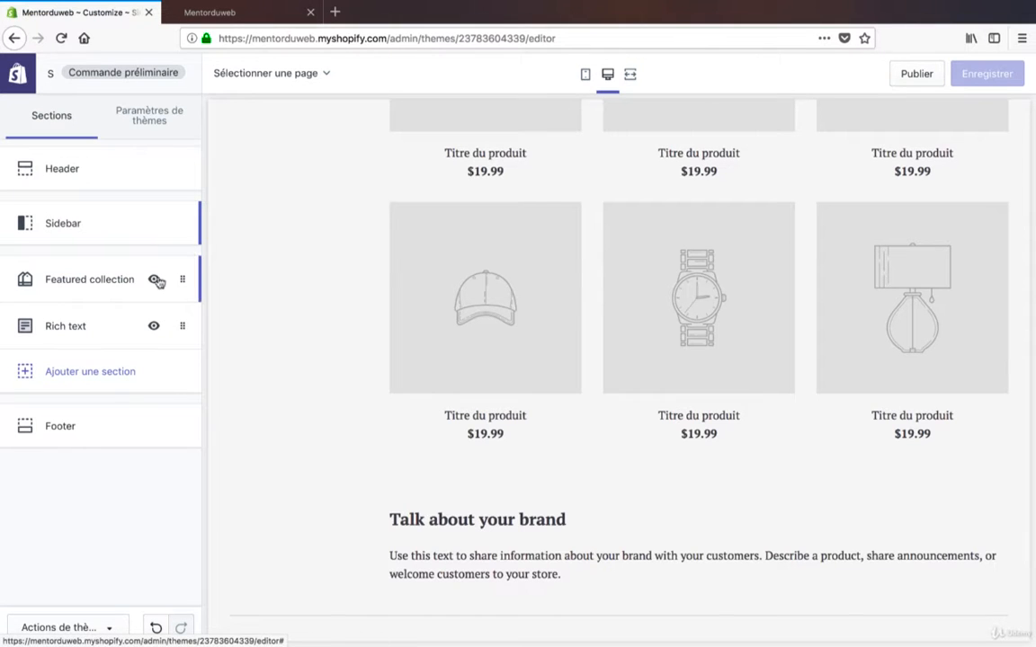
pyautogui.click(121, 280)
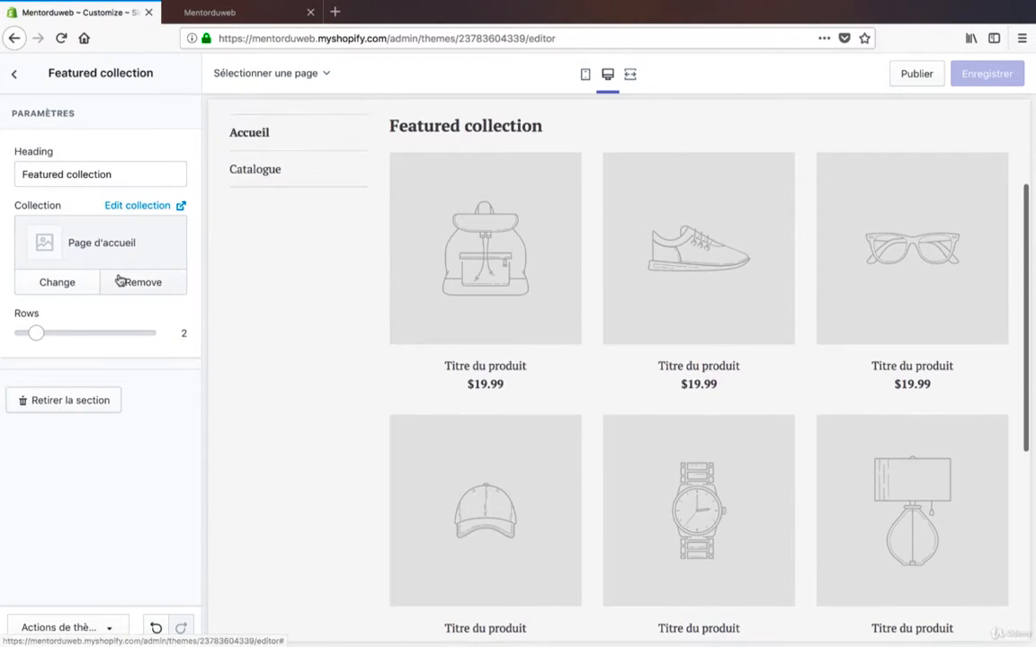
pyautogui.scroll(3, 349, 255)
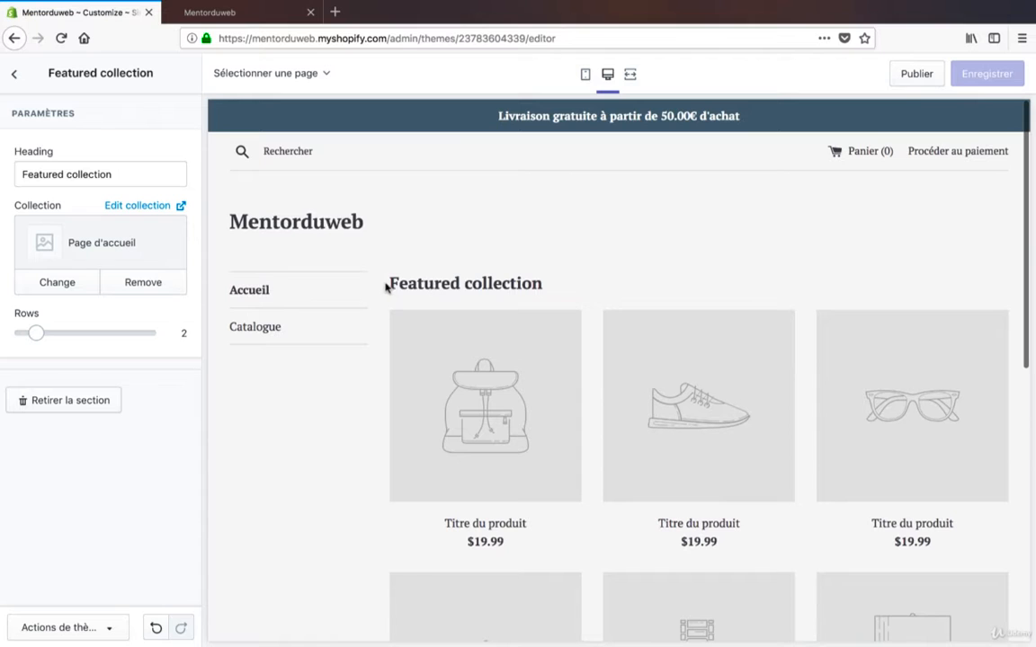
pyautogui.moveTo(387, 286); pyautogui.dragTo(555, 293)
pyautogui.scroll(-5, 550, 305)
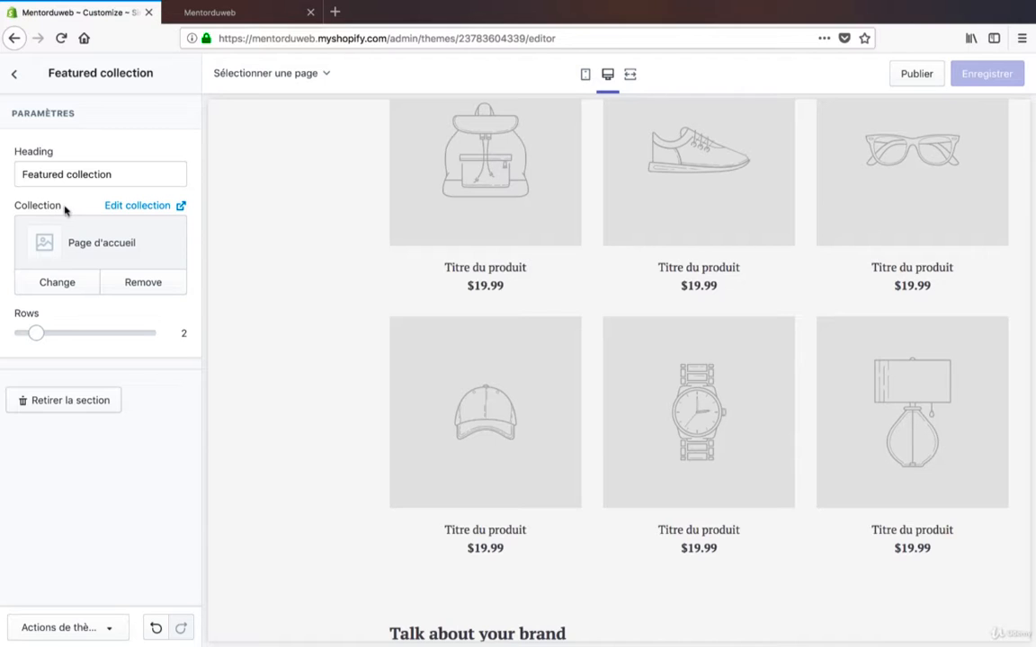
pyautogui.moveTo(64, 208); pyautogui.dragTo(16, 210)
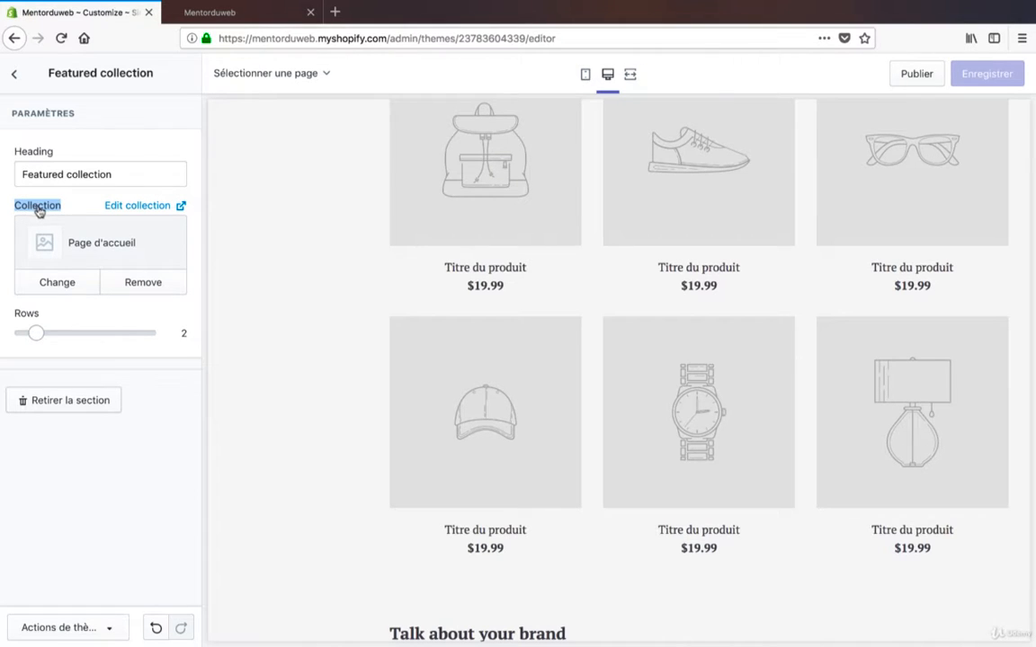
pyautogui.scroll(3, 369, 262)
pyautogui.scroll(-1, 687, 316)
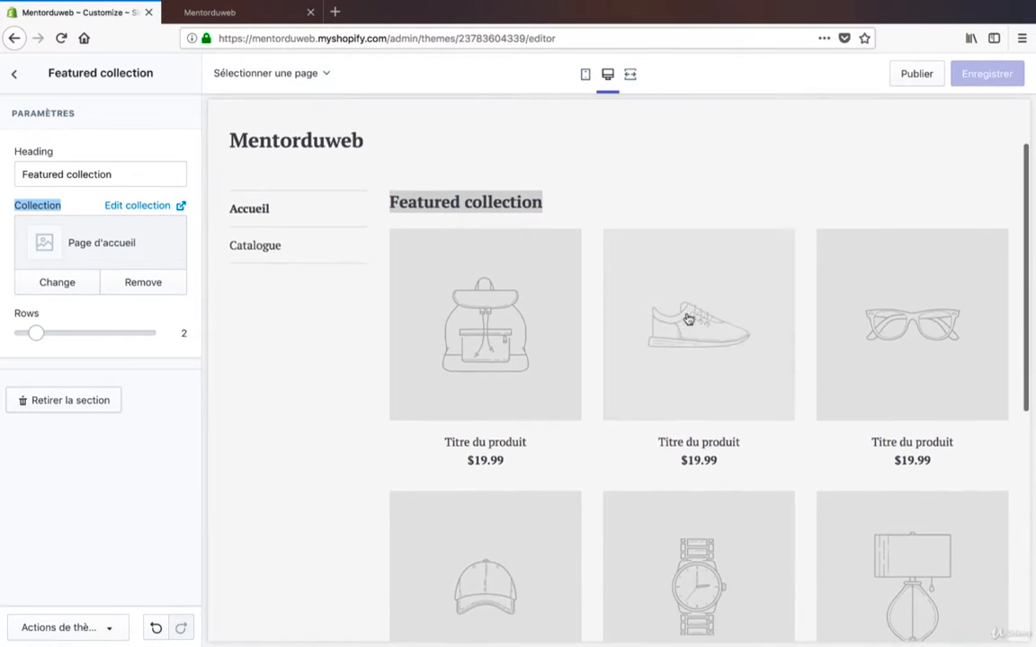
pyautogui.scroll(-3, 851, 349)
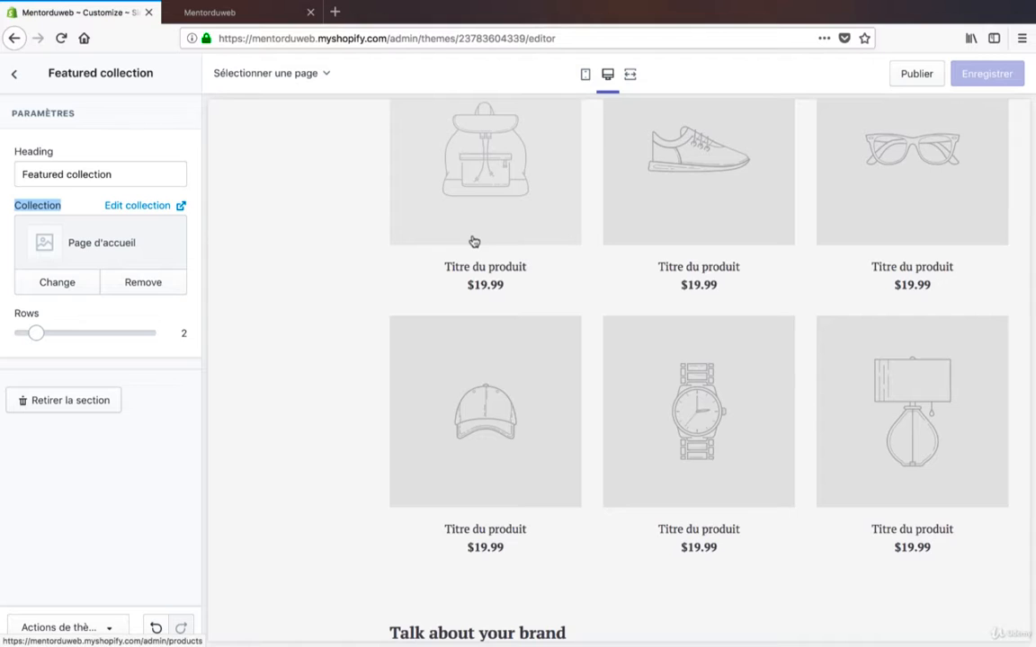
pyautogui.scroll(-1, 735, 333)
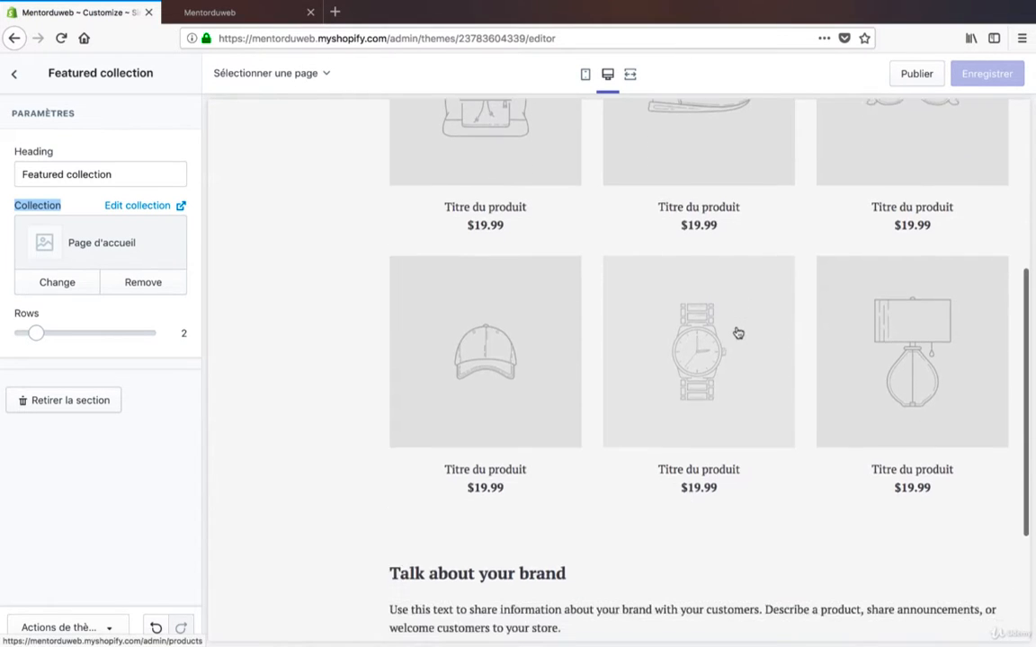
pyautogui.scroll(5, 710, 324)
# Change the Featured collection section's heading to "Nouvelle Collection".
pyautogui.doubleClick(47, 173)
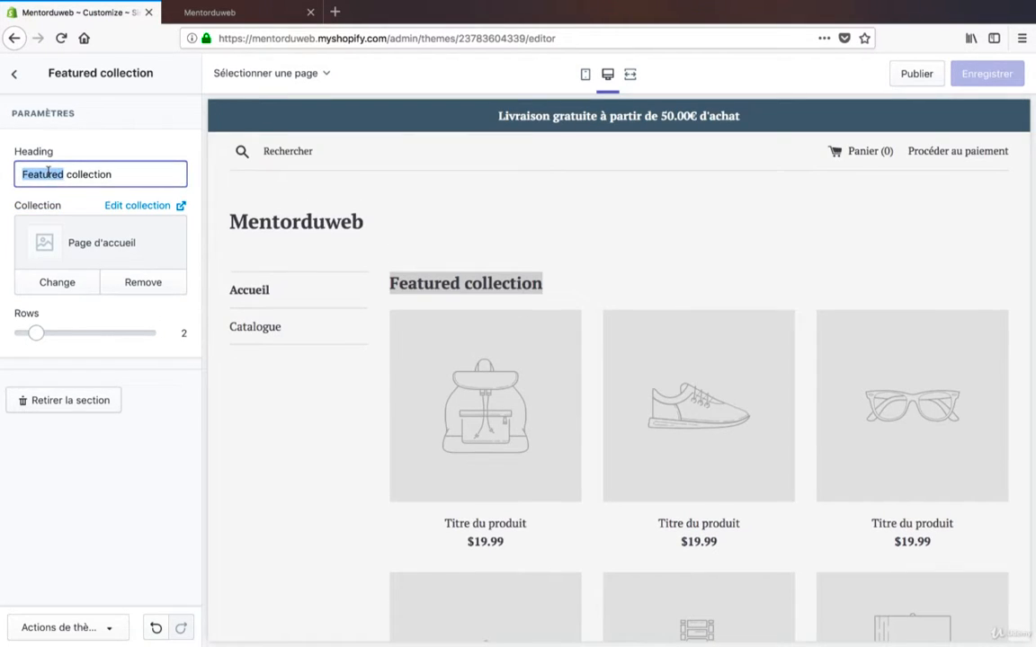
pyautogui.write('nOU')
pyautogui.press('BackSpace')
pyautogui.press('BackSpace')
pyautogui.press('BackSpace')
pyautogui.write('Nouv')
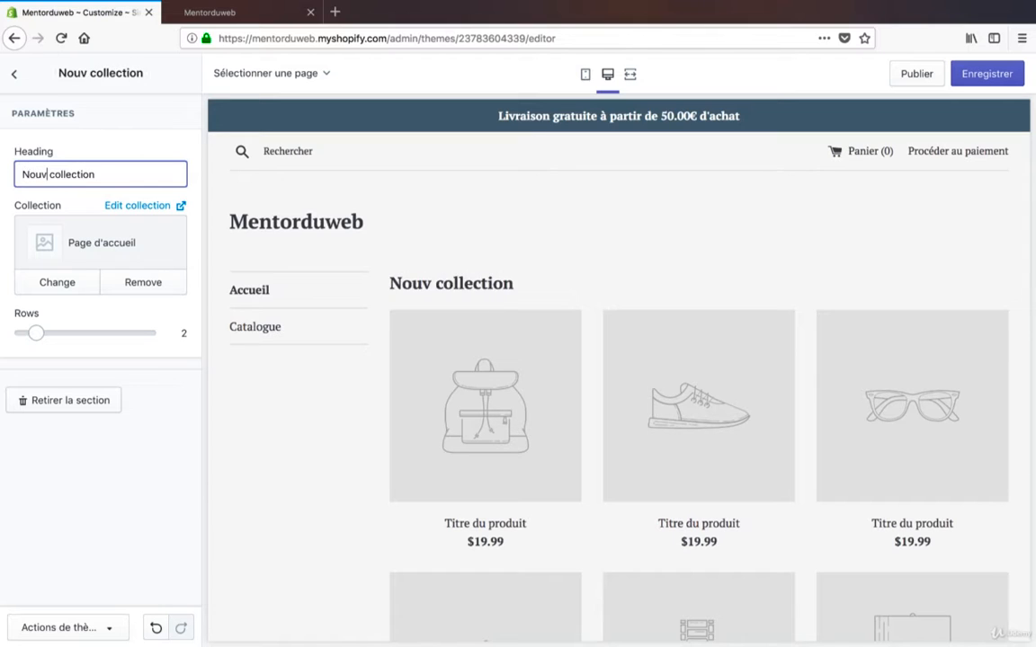
pyautogui.write('elle')
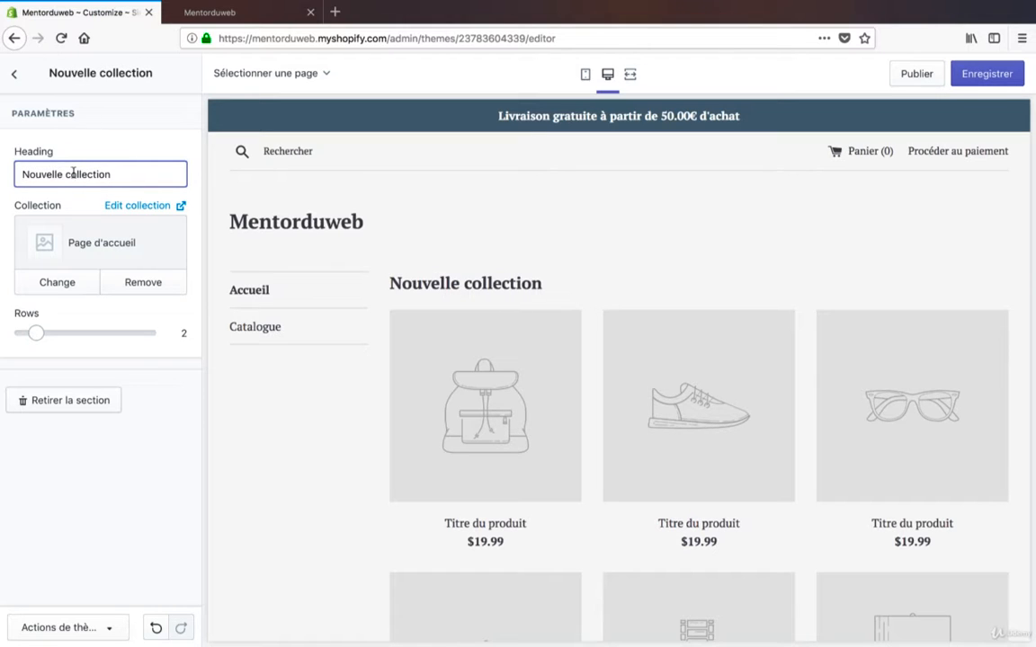
pyautogui.press('BackSpace')
pyautogui.write('c')
pyautogui.press('BackSpace')
pyautogui.write('C')
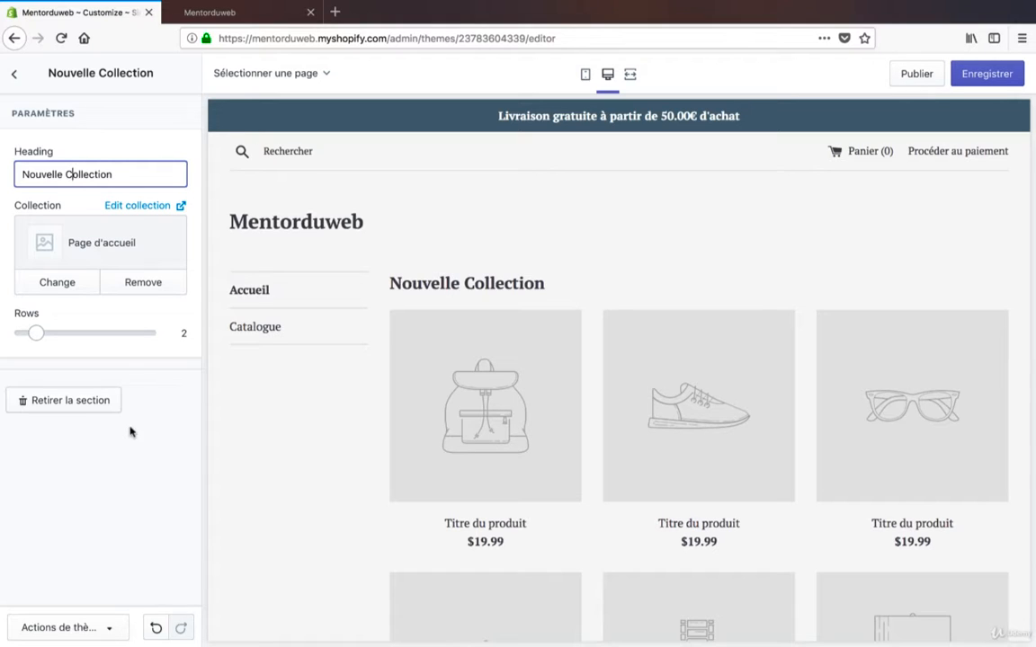
# Check the collection section's Rows setting against the product rows in the preview.
pyautogui.moveTo(36, 332)
pyautogui.mouseDown()
pyautogui.moveTo(65, 333)
pyautogui.moveTo(37, 335)
pyautogui.mouseUp()
pyautogui.scroll(-6, 454, 410)
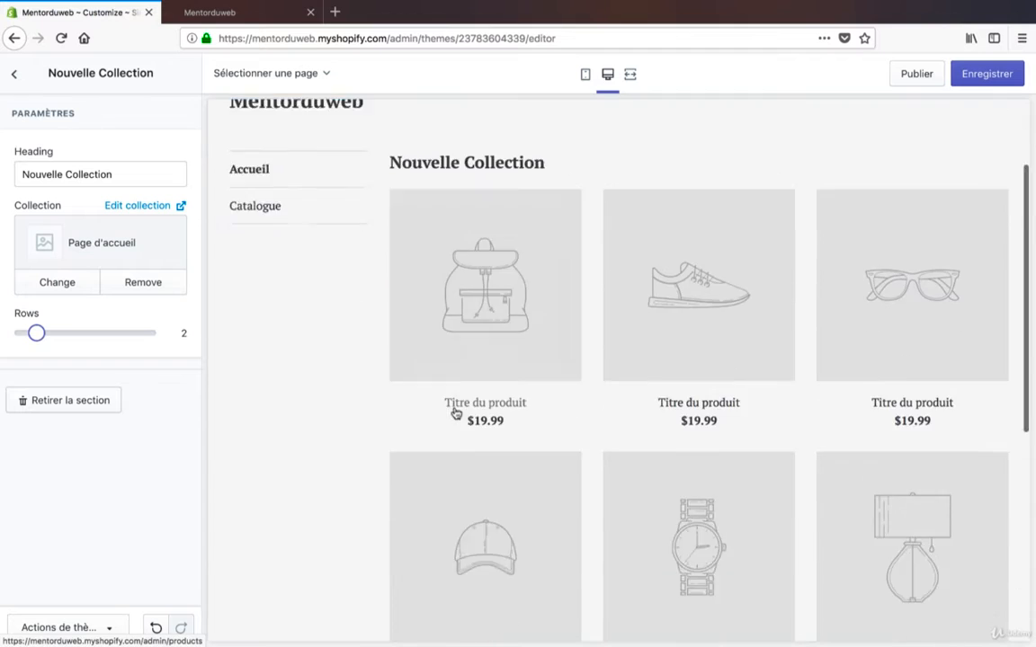
pyautogui.scroll(10, 455, 411)
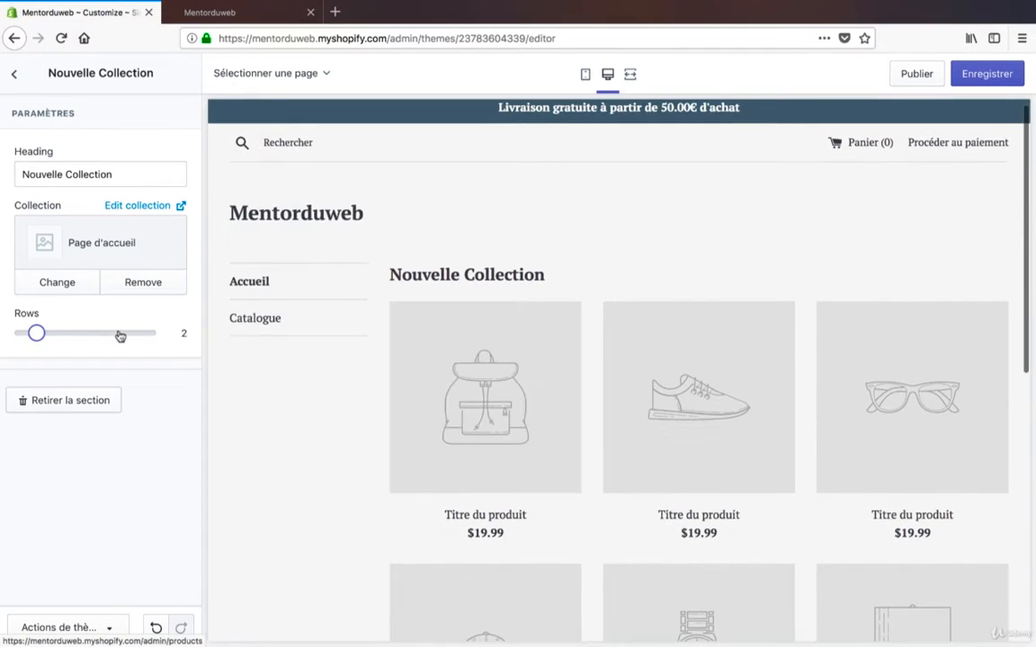
# Save the theme changes and check the Nouvelle Collection product grid in the preview.
pyautogui.click(987, 77)
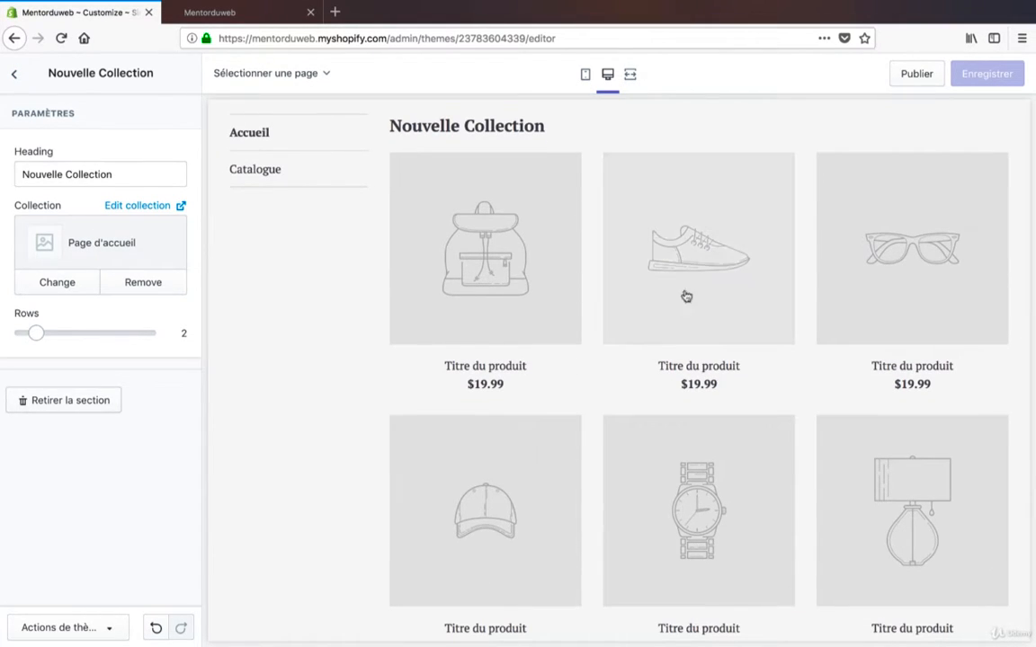
pyautogui.scroll(-5, 839, 268)
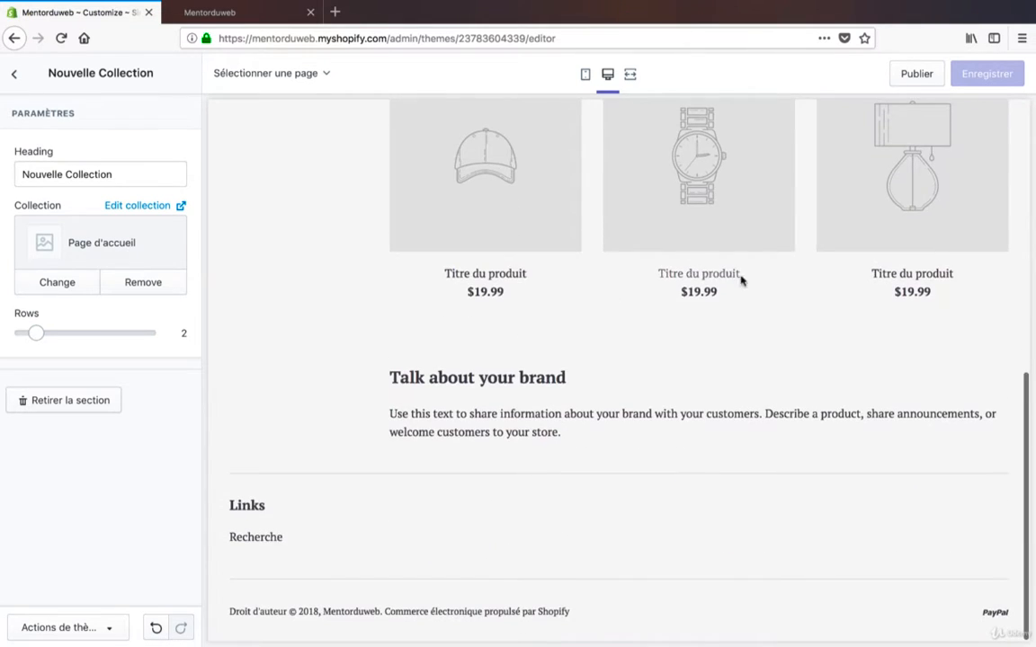
pyautogui.scroll(4, 740, 278)
pyautogui.scroll(3, 564, 381)
pyautogui.scroll(-5, 735, 360)
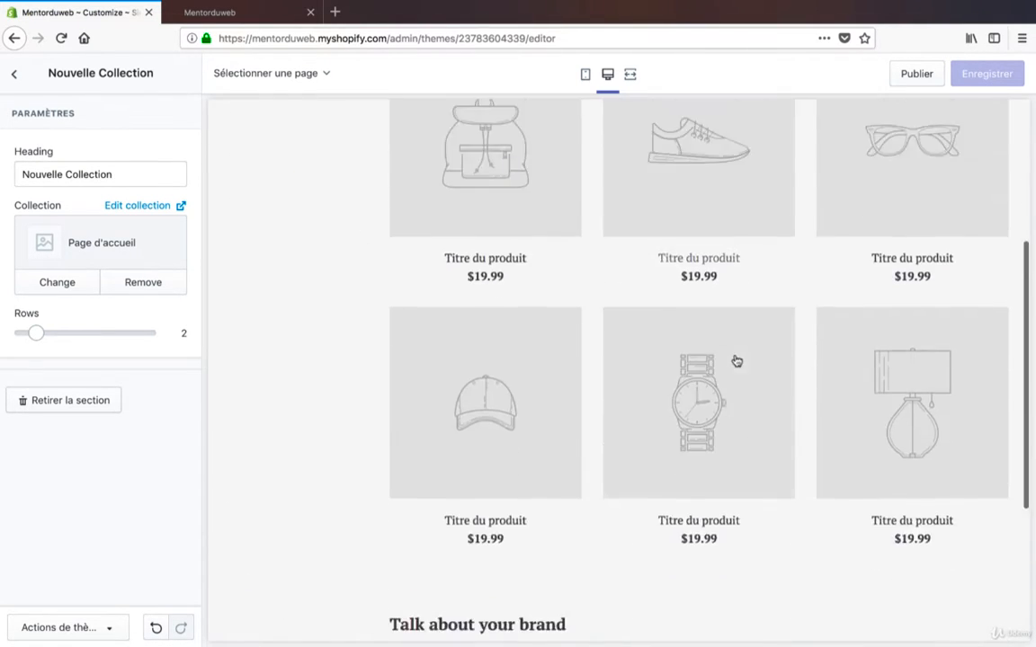
# Open the Rich text section and examine its heading, text and size settings against the brand text in the preview.
pyautogui.click(15, 75)
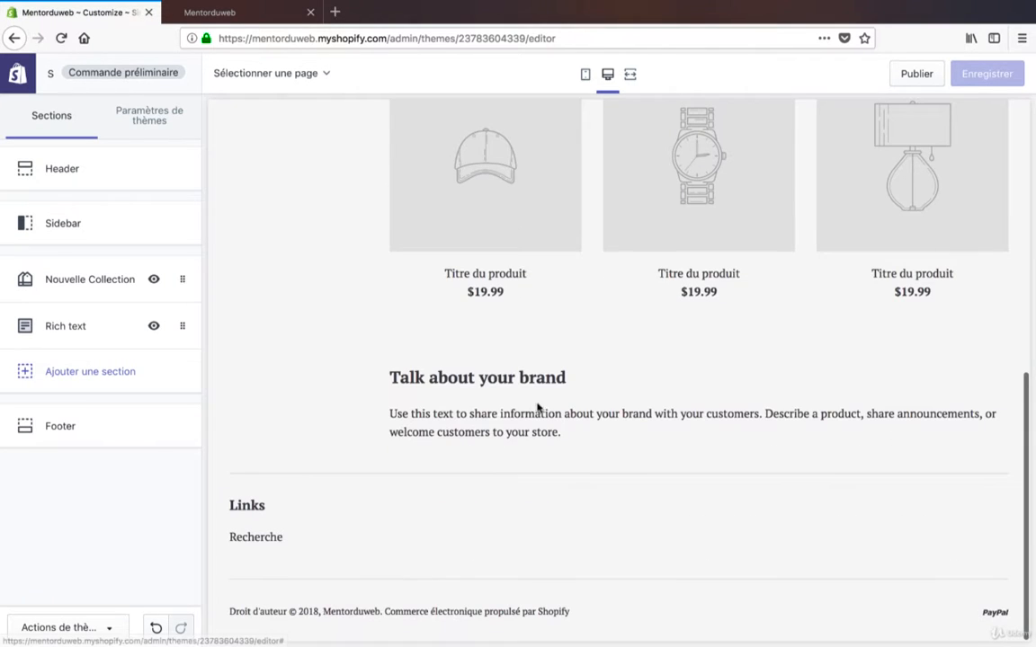
pyautogui.moveTo(568, 440)
pyautogui.mouseDown()
pyautogui.moveTo(353, 386)
pyautogui.moveTo(578, 433)
pyautogui.mouseUp()
pyautogui.click(371, 386)
pyautogui.click(581, 437)
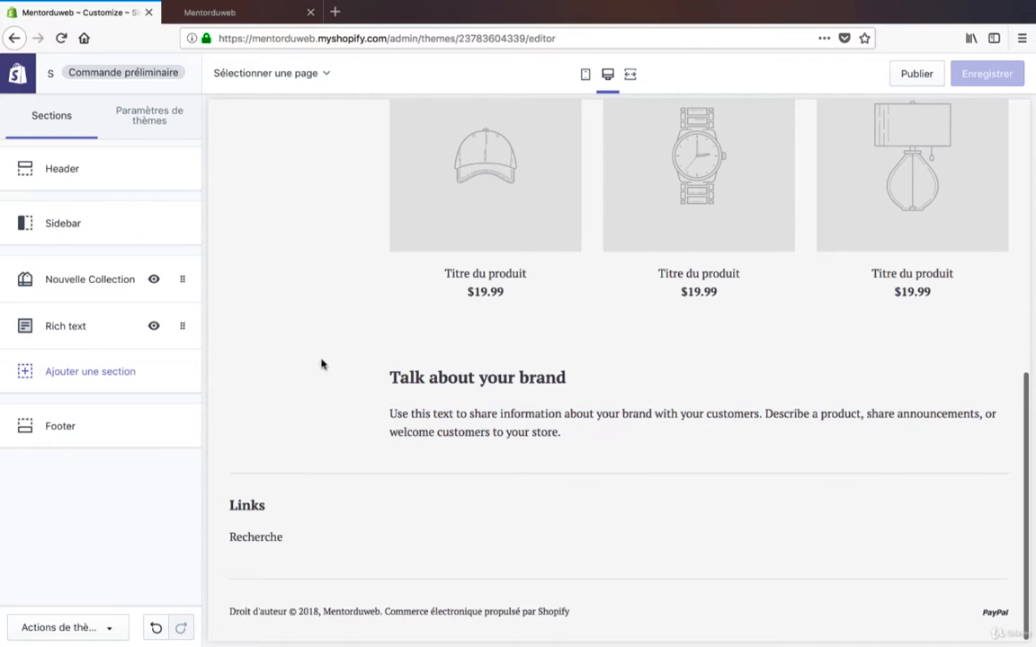
pyautogui.click(185, 325)
pyautogui.moveTo(108, 338); pyautogui.dragTo(2, 257)
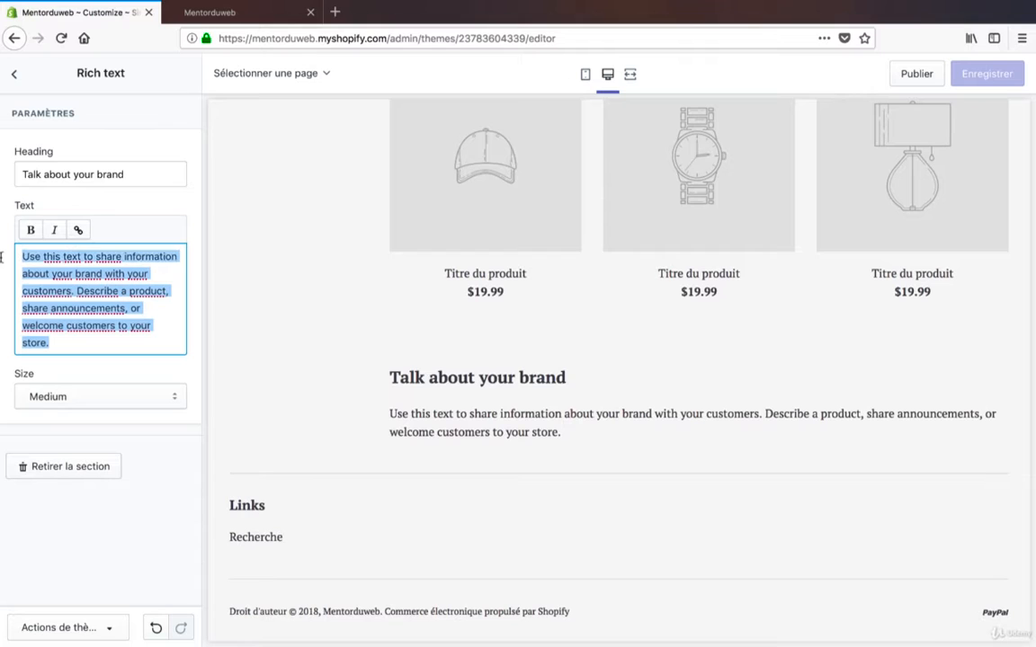
pyautogui.click(86, 389)
pyautogui.click(94, 309)
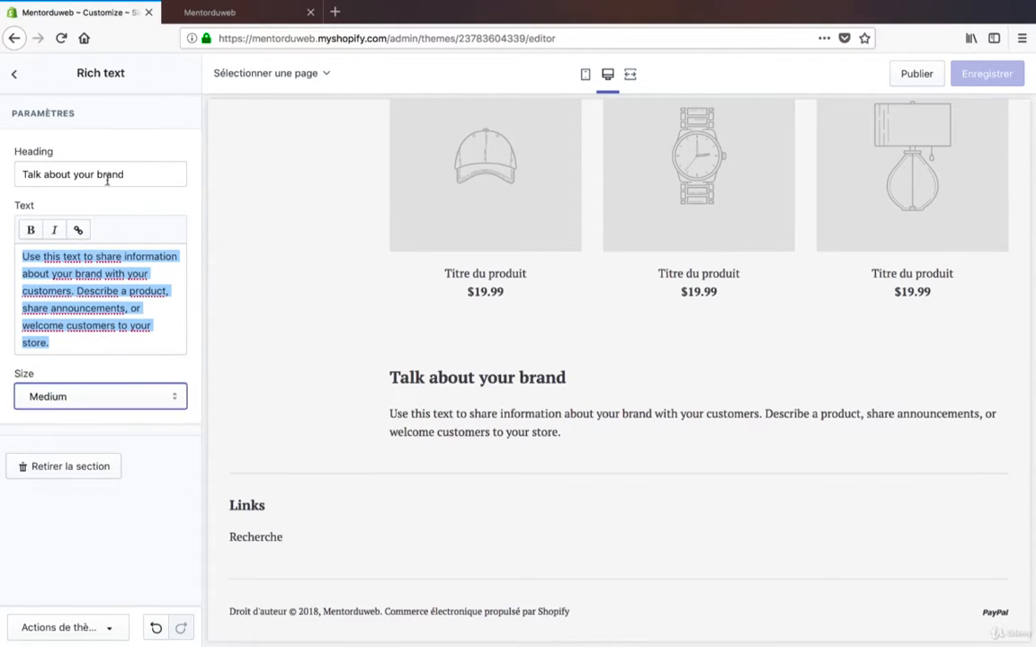
pyautogui.moveTo(127, 174); pyautogui.dragTo(4, 168)
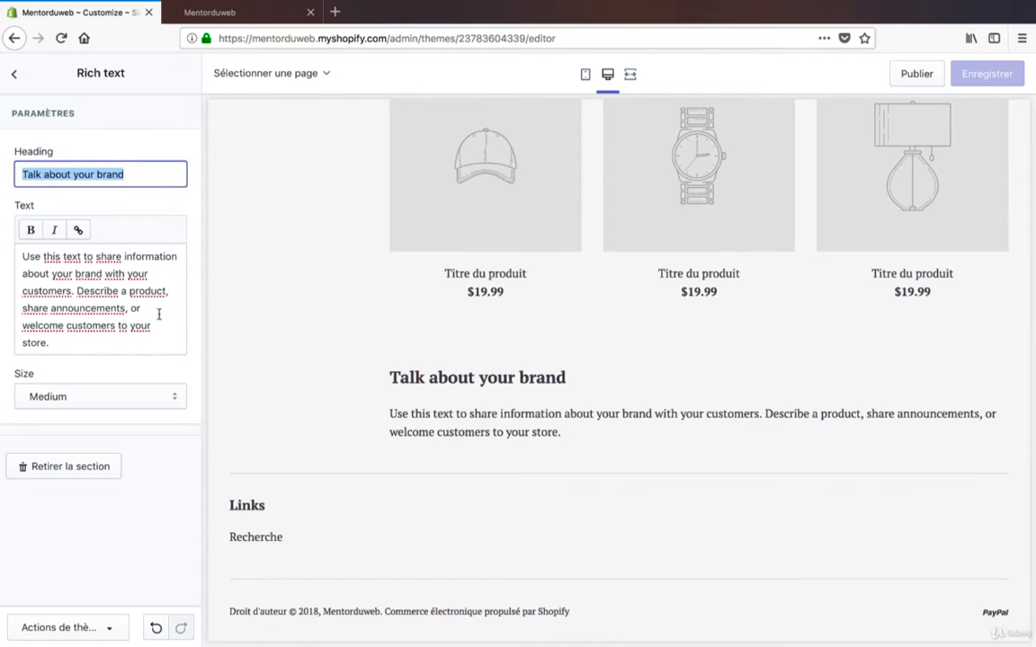
pyautogui.moveTo(117, 327); pyautogui.dragTo(10, 255)
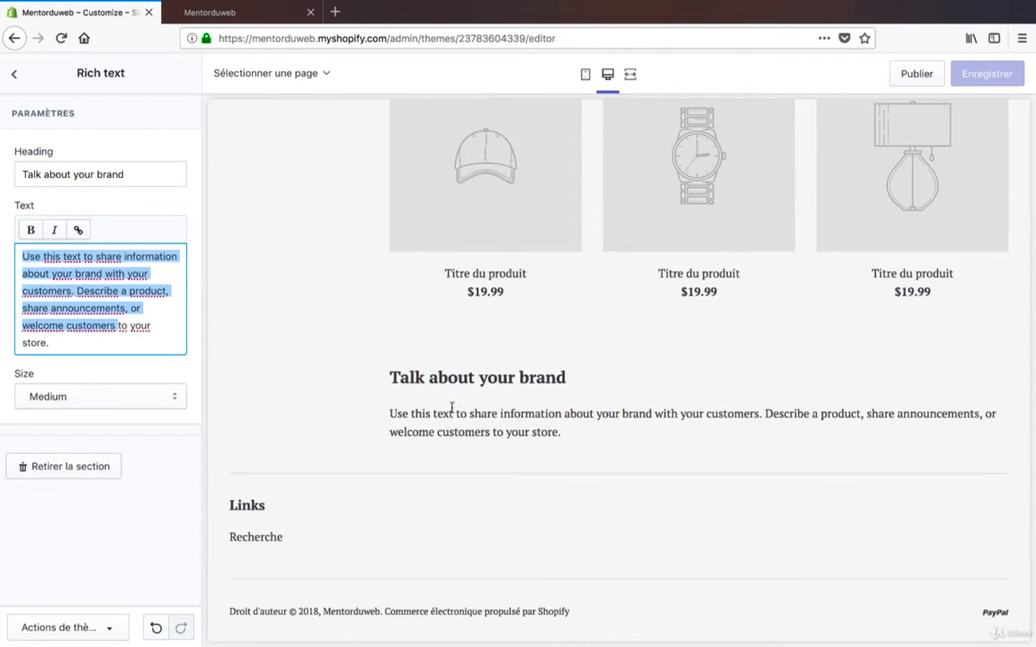
pyautogui.moveTo(559, 433); pyautogui.dragTo(388, 381)
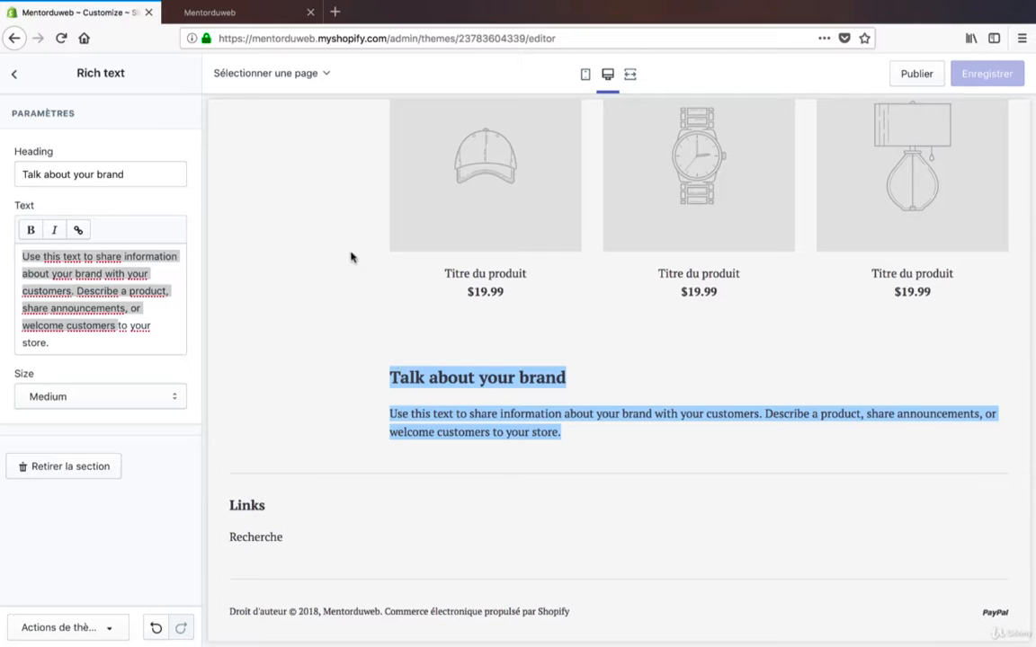
# Open the list of sections that can be added and examine the available types against the home page preview.
pyautogui.click(13, 74)
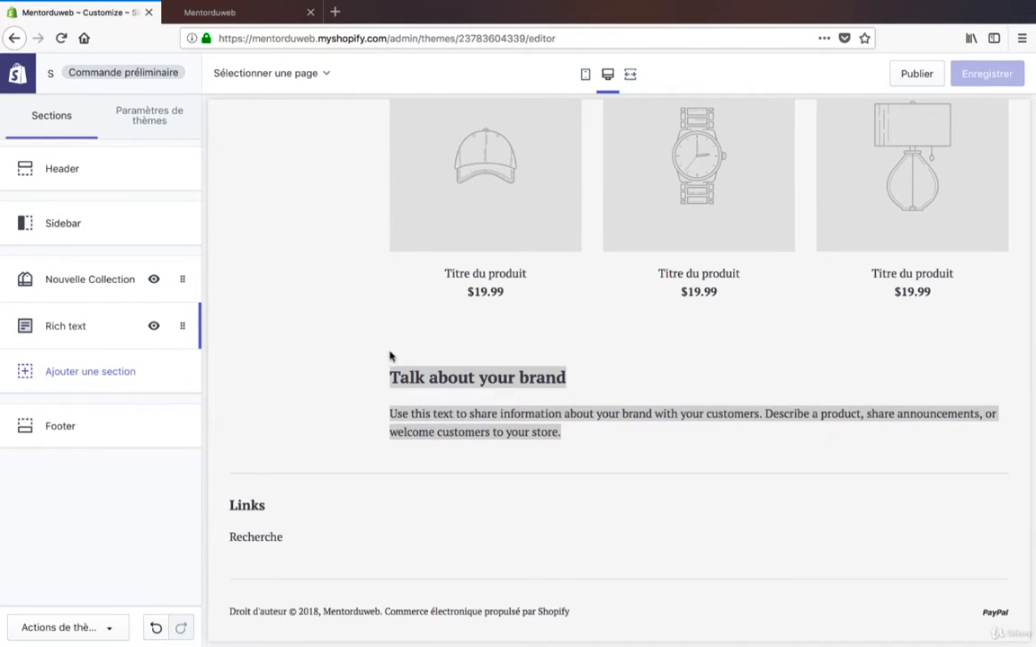
pyautogui.scroll(5, 537, 370)
pyautogui.click(101, 385)
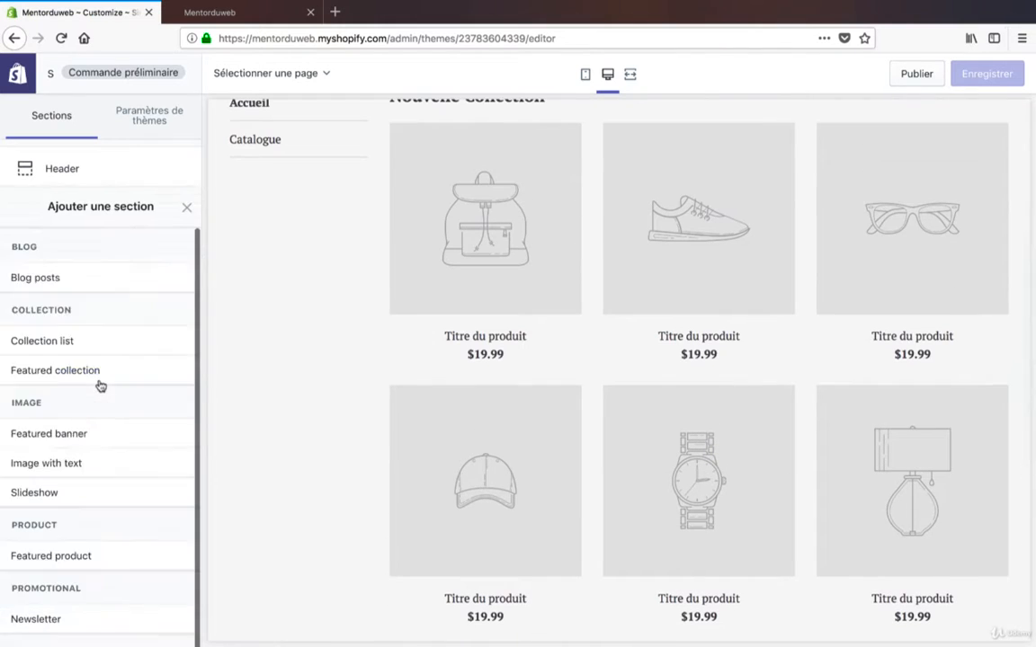
pyautogui.scroll(-3, 99, 386)
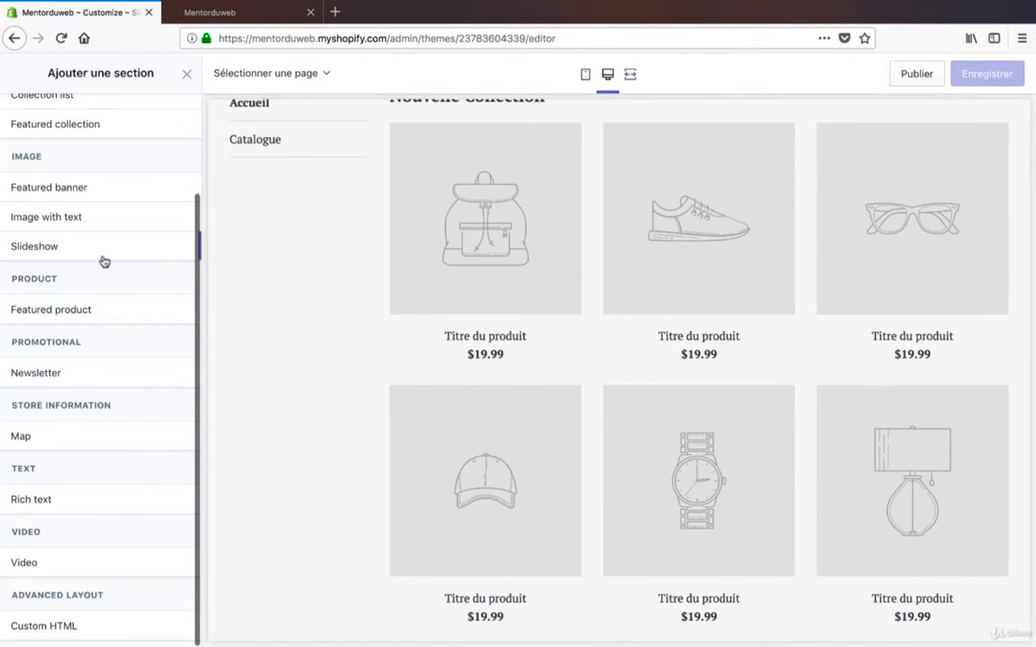
pyautogui.scroll(2, 101, 261)
pyautogui.scroll(1, 101, 261)
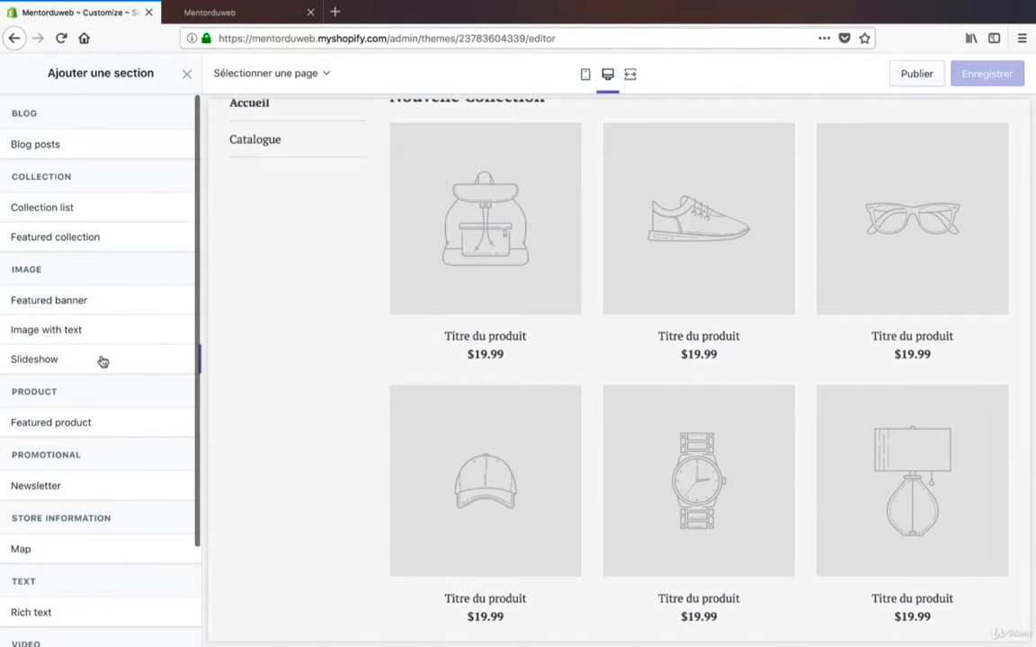
pyautogui.scroll(4, 358, 277)
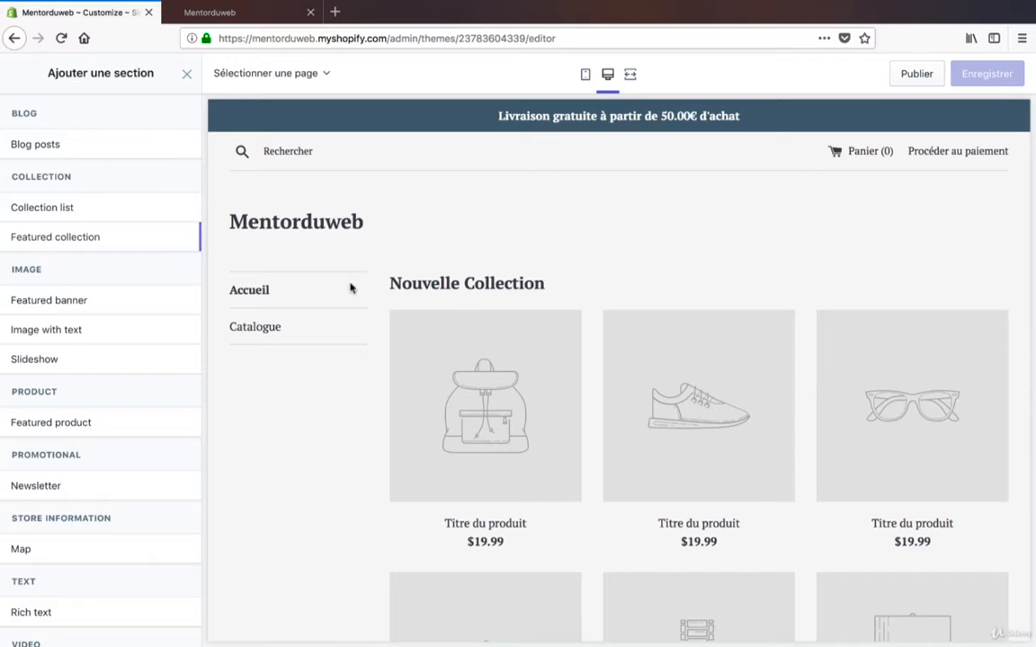
pyautogui.scroll(-5, 516, 341)
pyautogui.scroll(3, 541, 316)
pyautogui.scroll(4, 541, 315)
pyautogui.scroll(-2, 309, 258)
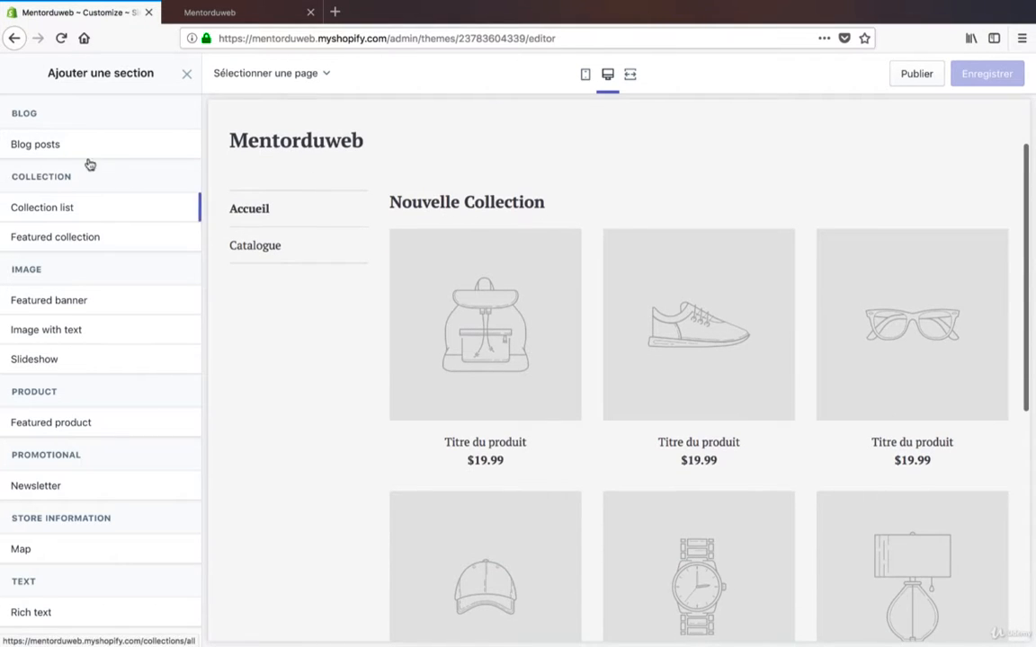
pyautogui.scroll(-5, 319, 281)
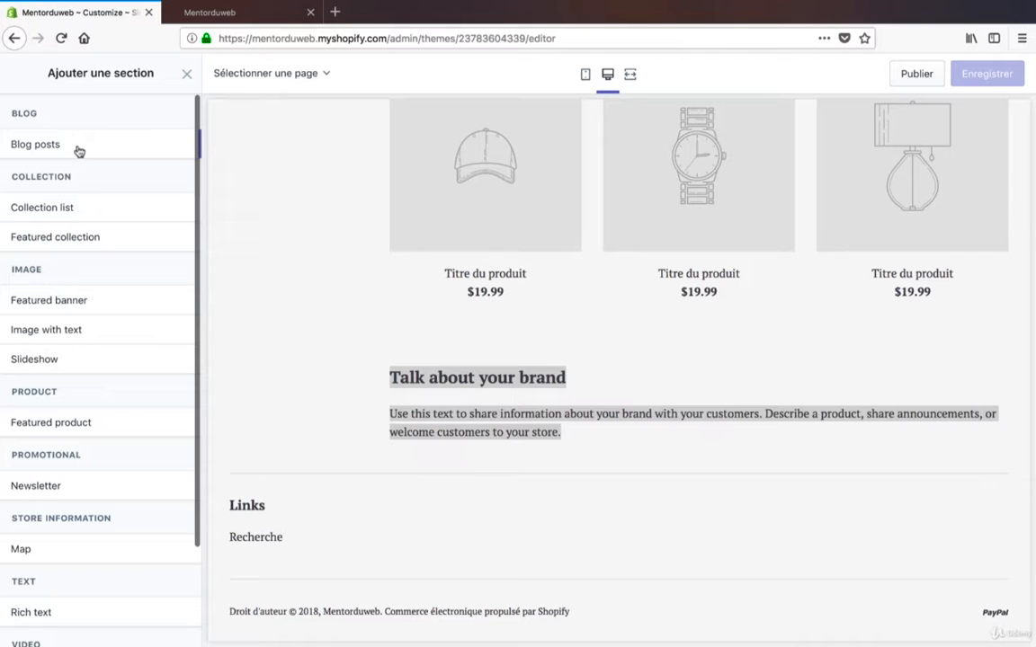
# Preview the Blog posts section on the home page and add it below the brand text.
pyautogui.moveTo(78, 150)
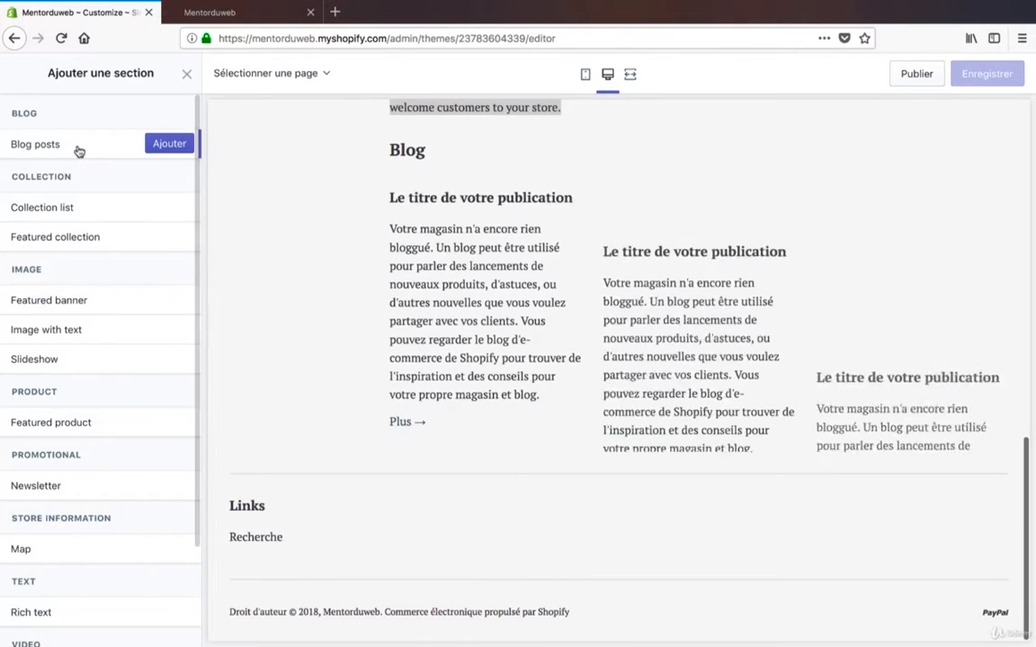
pyautogui.scroll(3, 340, 228)
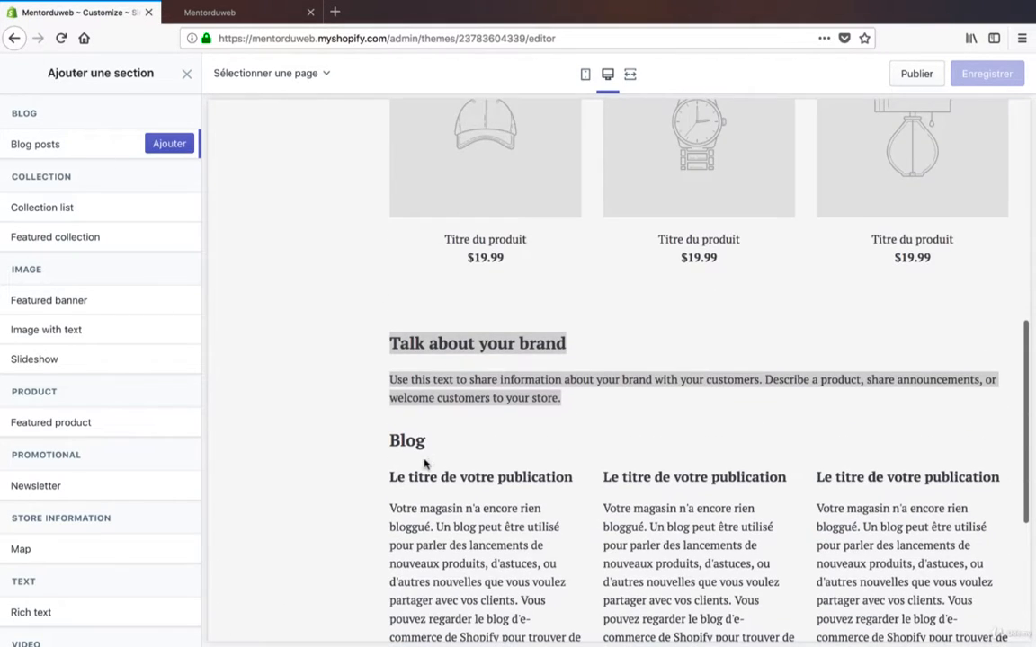
pyautogui.click(160, 142)
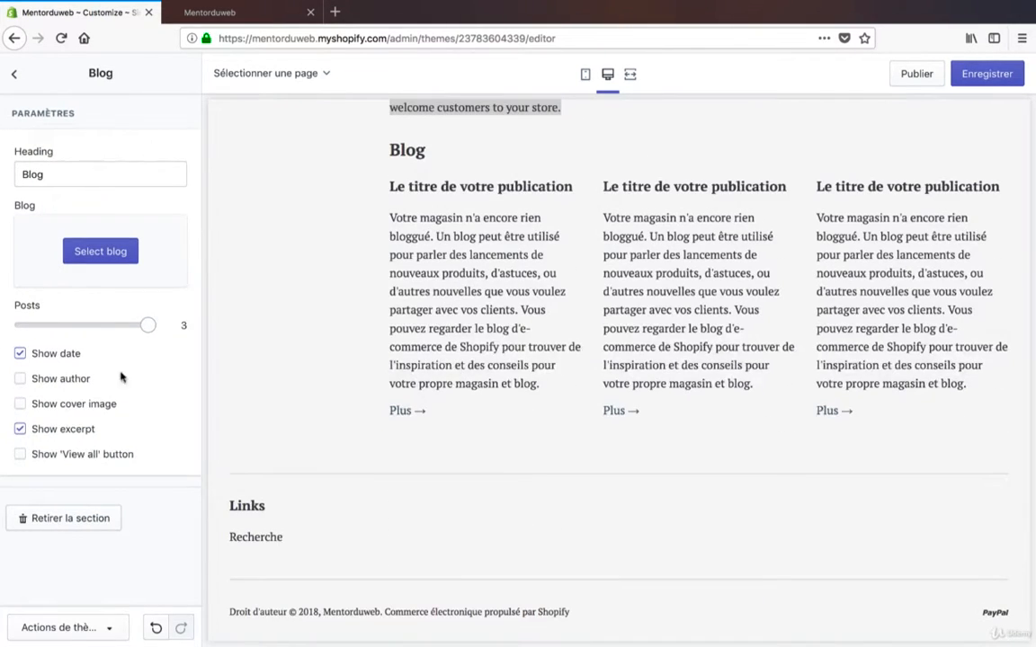
# Disable Show date and enable Show 'View all' button for the Blog section, and save the theme changes.
pyautogui.click(67, 357)
pyautogui.click(65, 454)
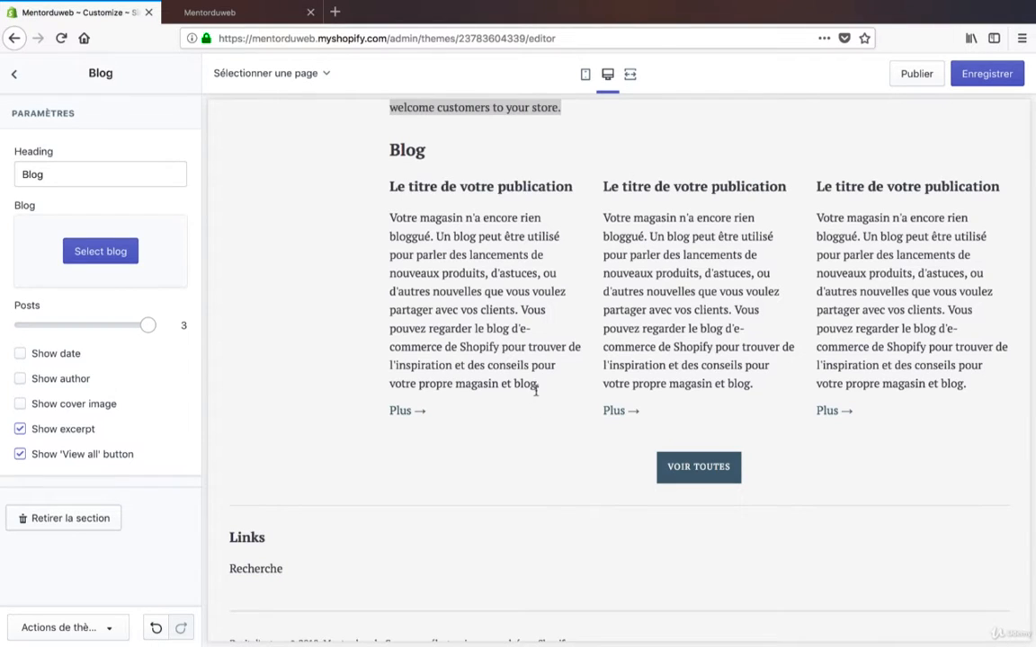
pyautogui.moveTo(537, 386); pyautogui.dragTo(376, 254)
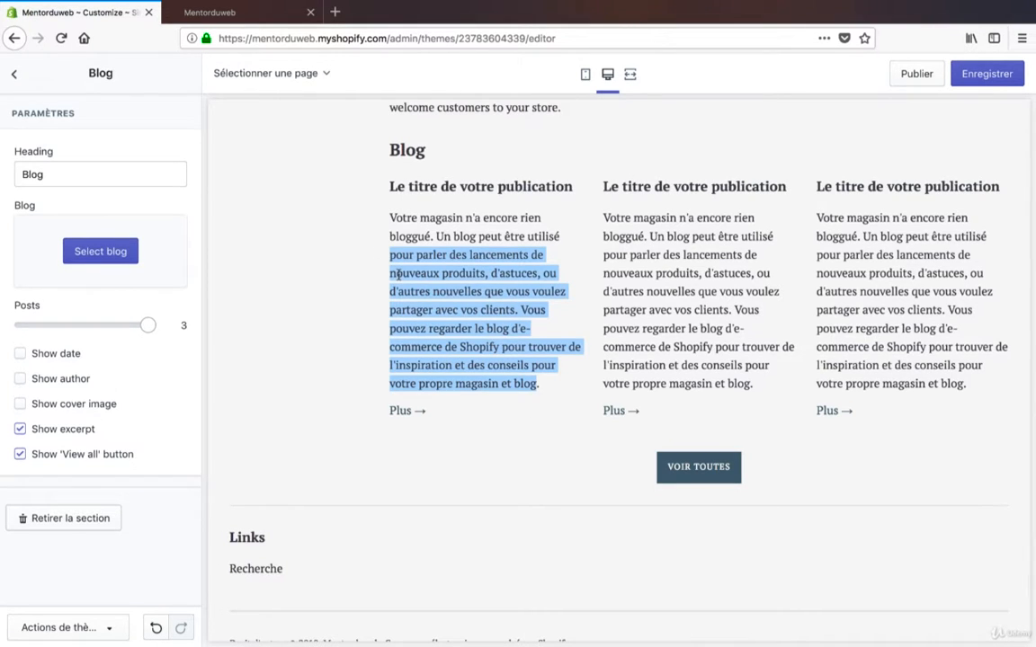
pyautogui.click(445, 285)
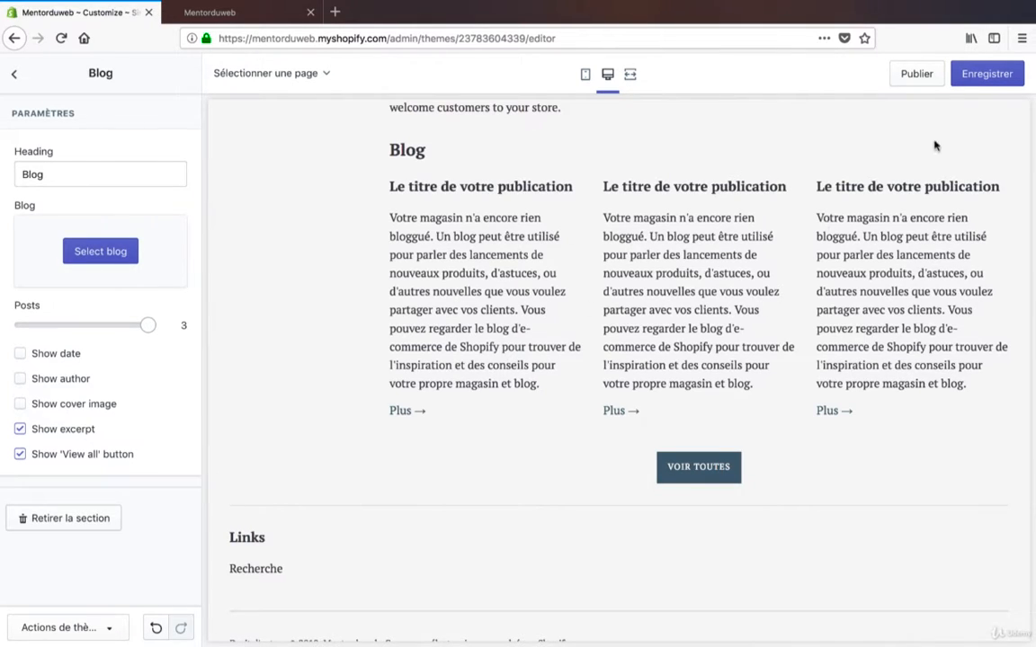
pyautogui.click(962, 78)
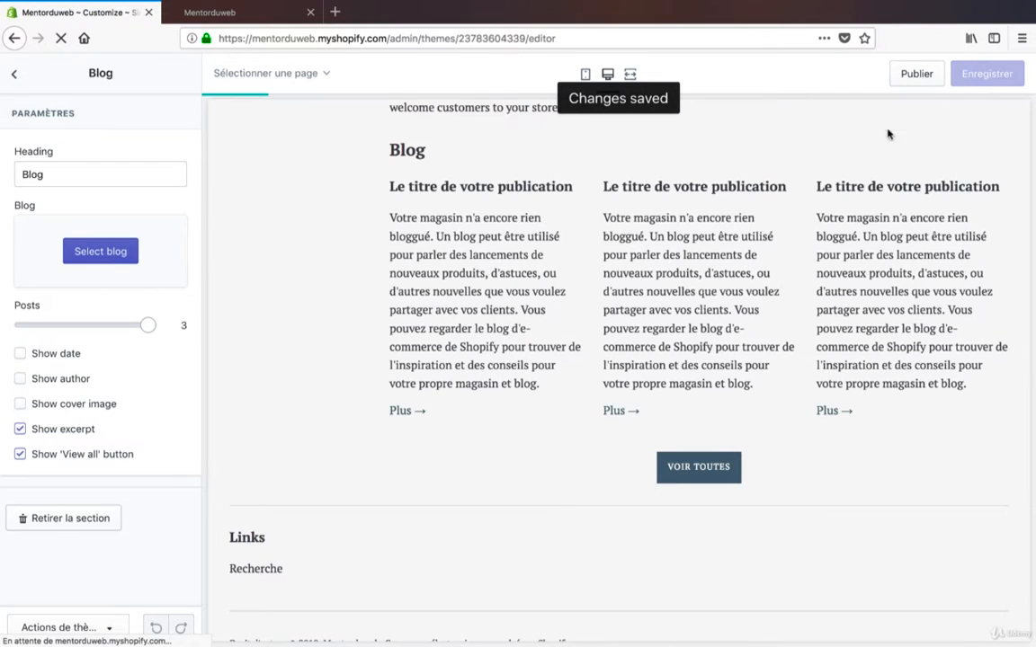
# Review the home page preview from the announcement bar through the product collection and brand text to the blog posts.
pyautogui.scroll(15, 887, 134)
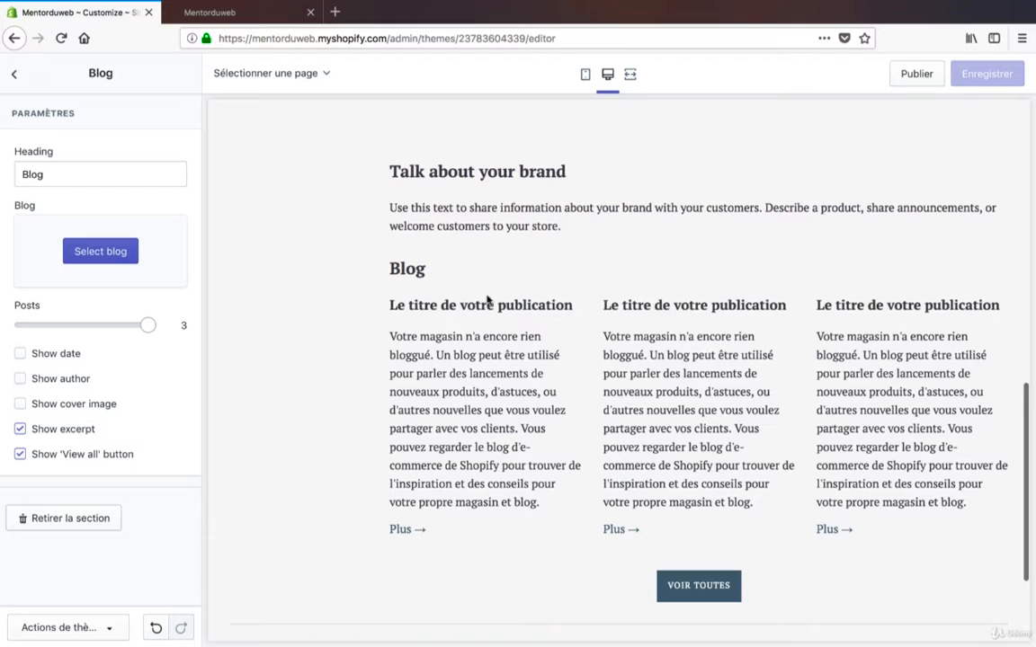
pyautogui.scroll(4, 550, 336)
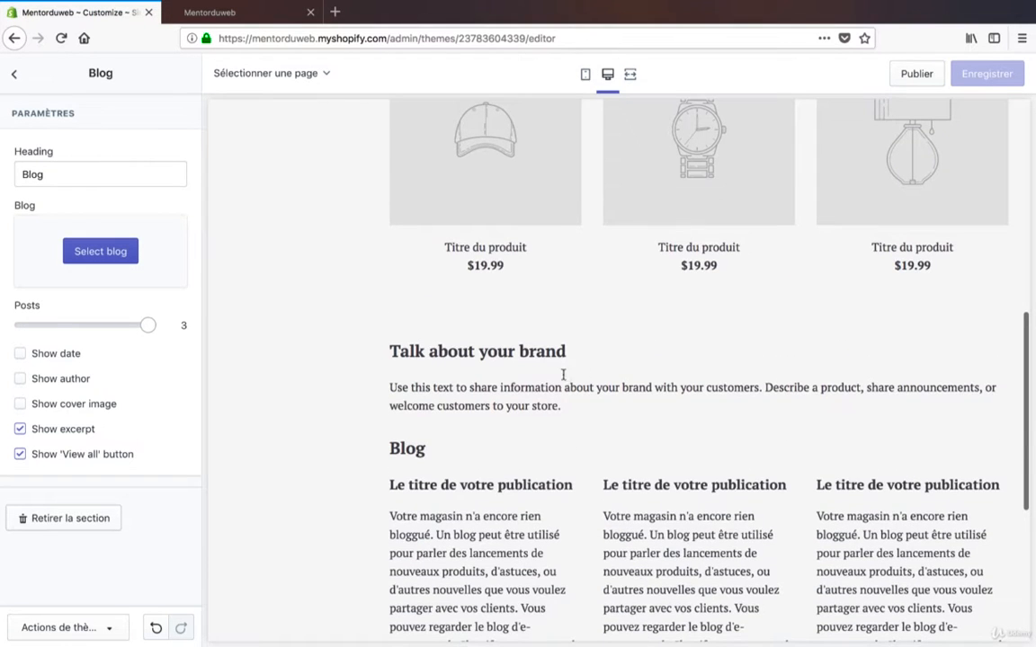
pyautogui.moveTo(564, 375); pyautogui.dragTo(376, 352)
pyautogui.click(375, 343)
pyautogui.scroll(10, 376, 343)
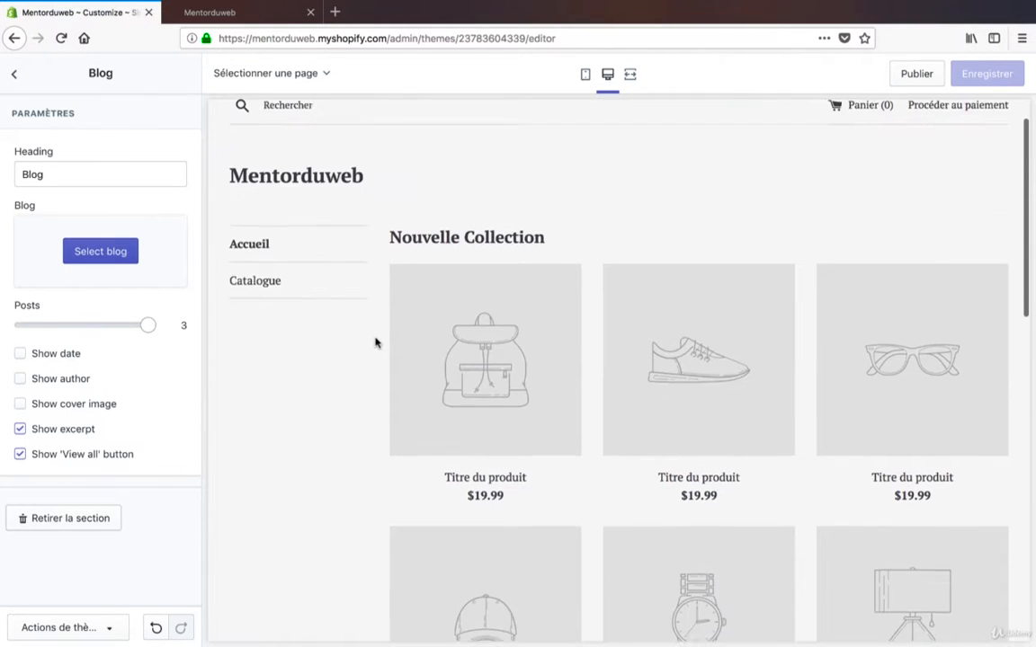
pyautogui.scroll(-4, 525, 398)
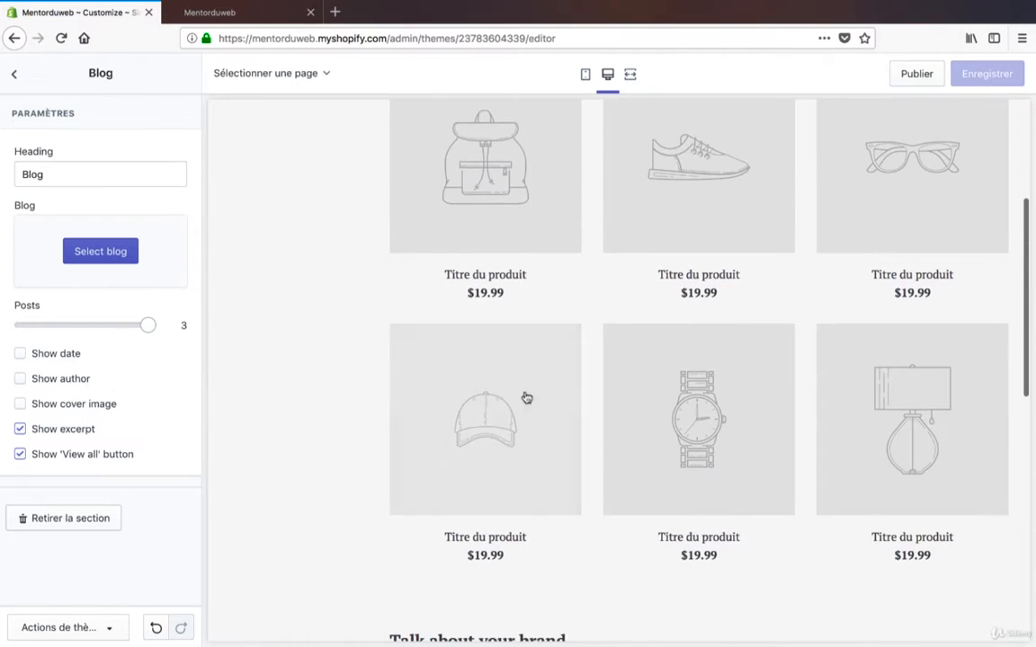
pyautogui.scroll(5, 481, 398)
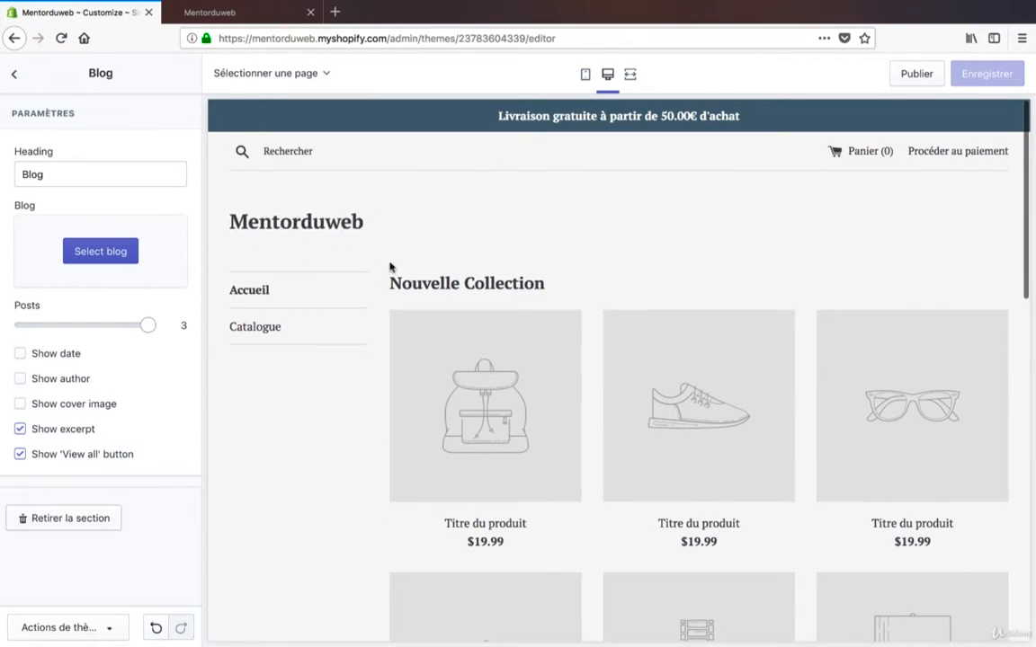
pyautogui.moveTo(489, 116); pyautogui.dragTo(777, 127)
pyautogui.click(777, 126)
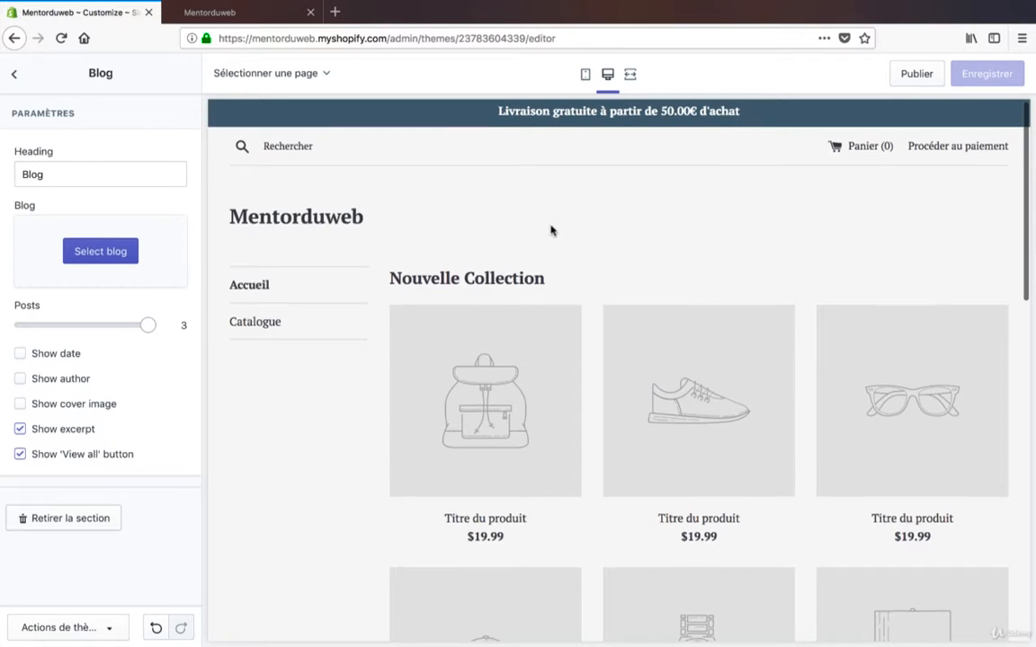
pyautogui.scroll(-10, 555, 230)
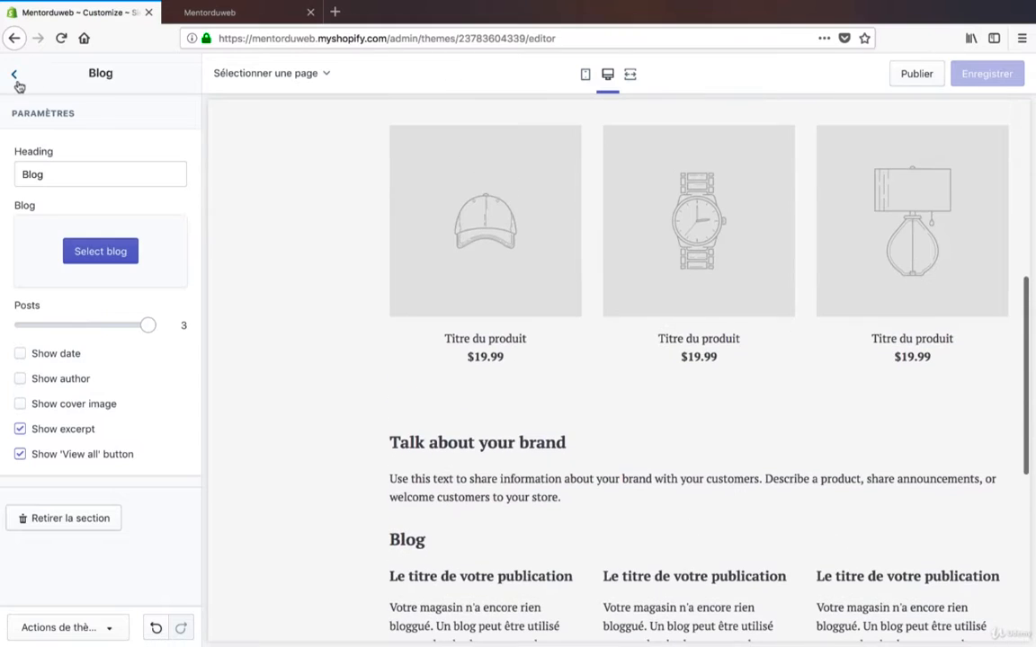
# Move the Blog section above the Rich text section in the home page's section order and check the preview.
pyautogui.click(14, 74)
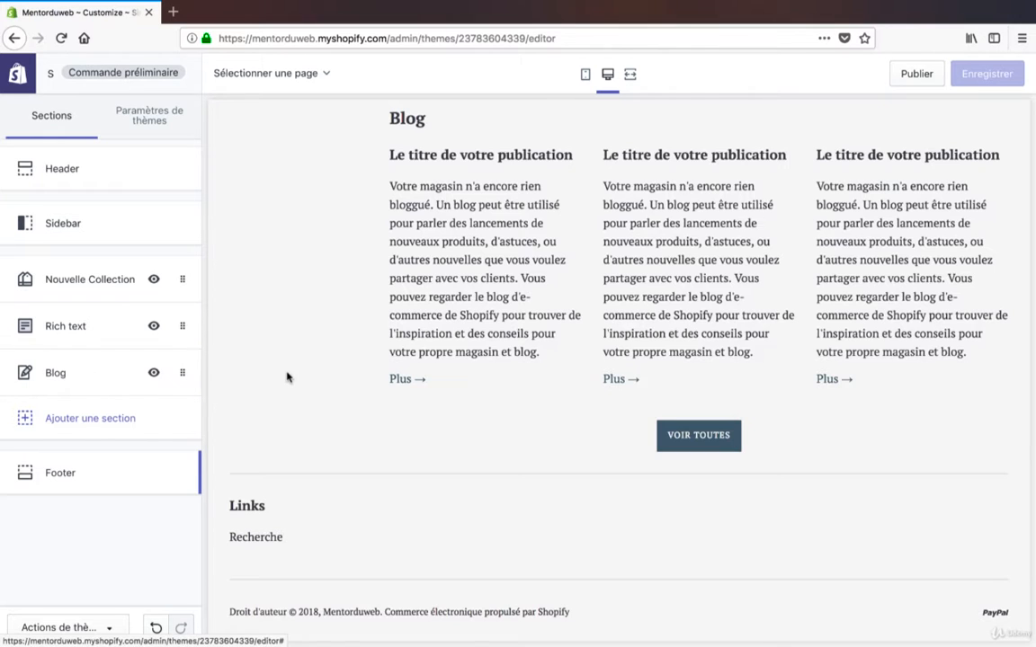
pyautogui.scroll(3, 287, 377)
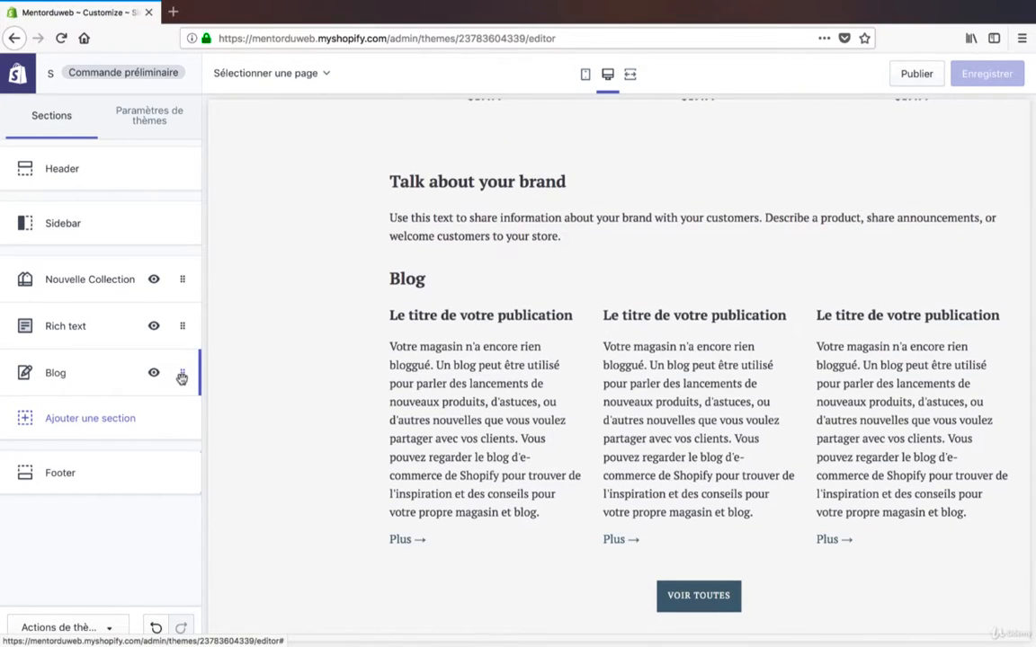
pyautogui.moveTo(181, 378); pyautogui.dragTo(180, 323)
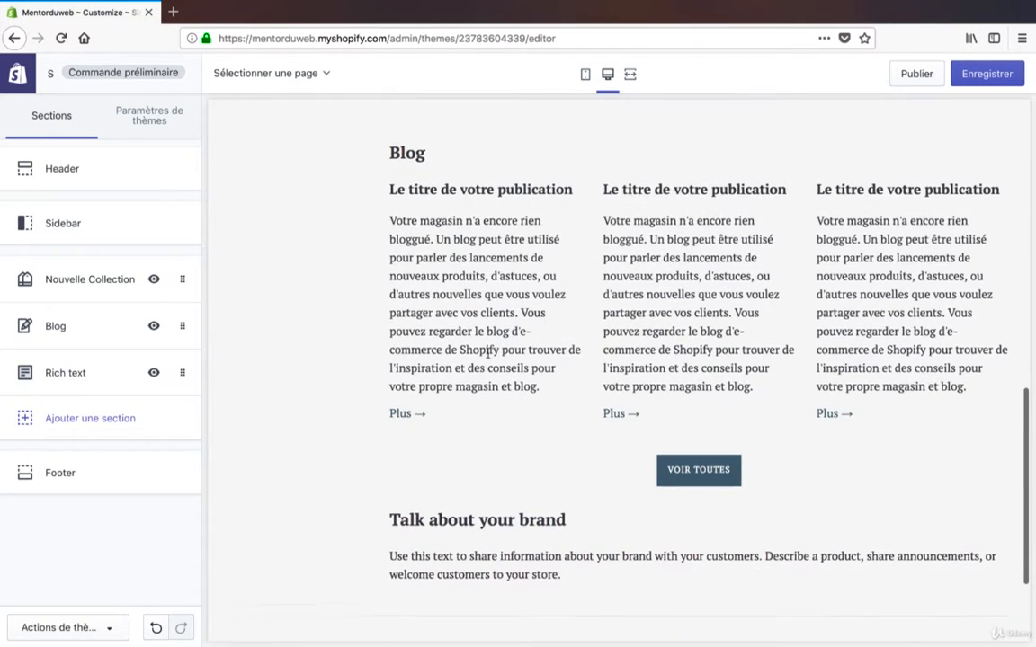
pyautogui.scroll(-1, 450, 431)
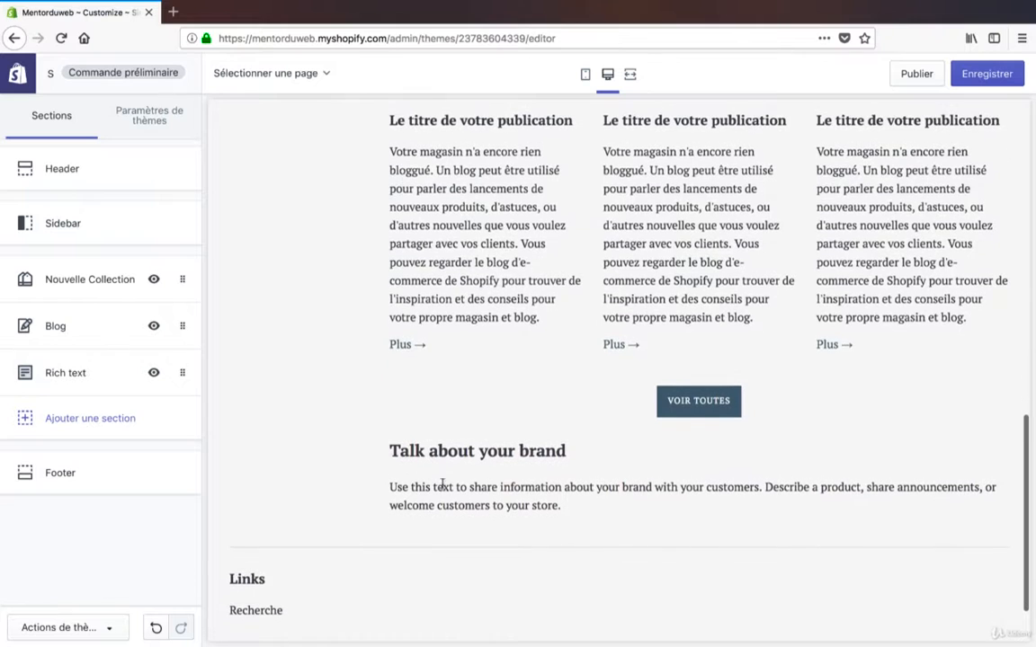
# Review the reordered home page preview from the announcement bar down through the blog posts and brand text to the footer.
pyautogui.scroll(15, 474, 450)
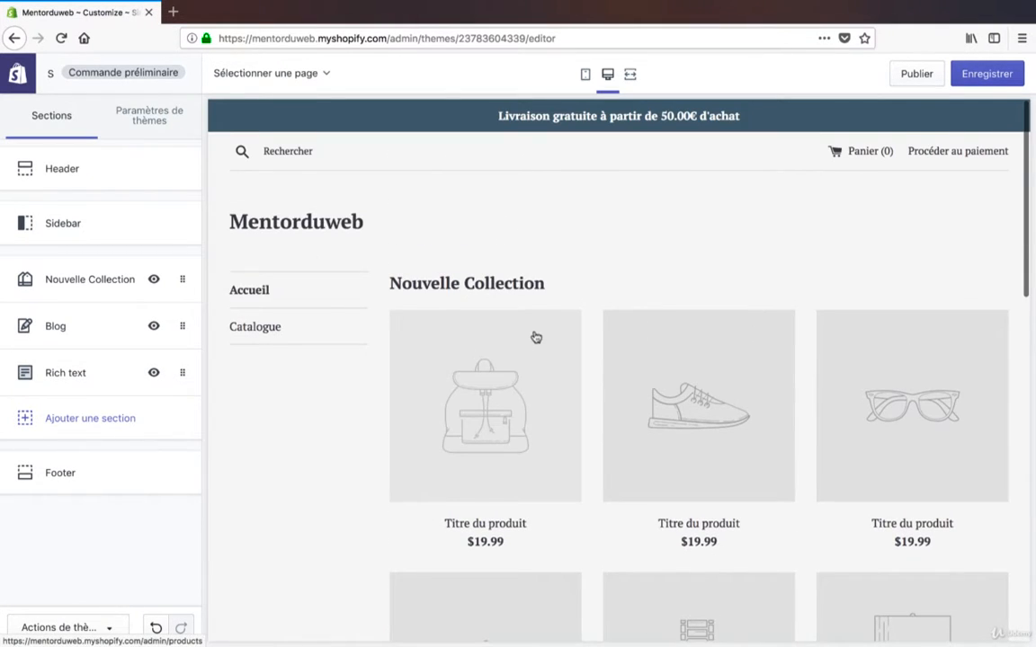
pyautogui.scroll(-10, 537, 337)
pyautogui.scroll(-2, 538, 332)
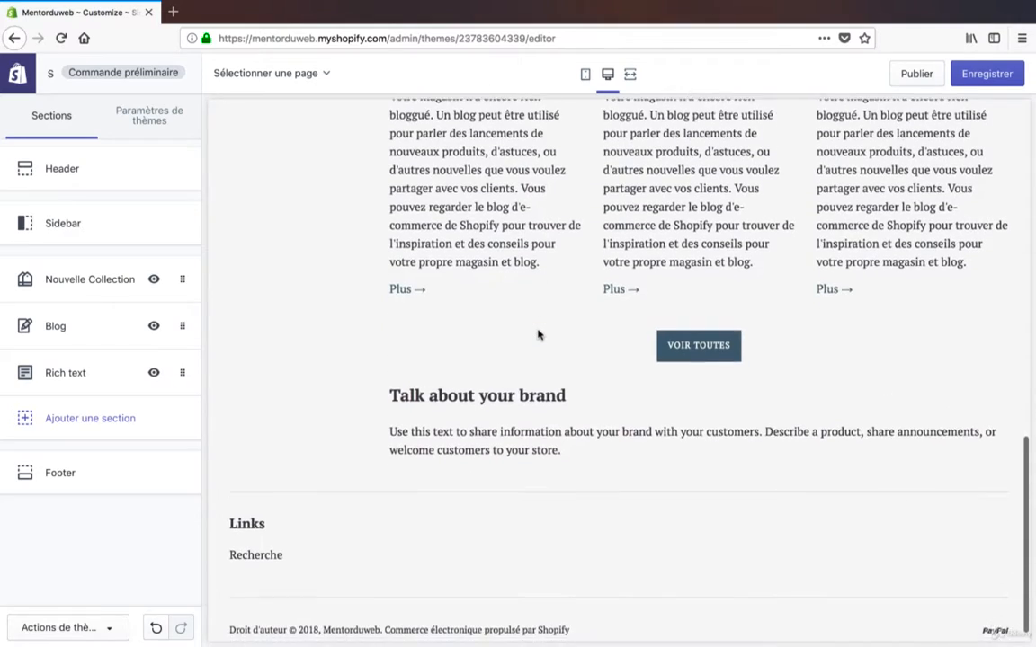
pyautogui.scroll(5, 538, 334)
pyautogui.scroll(6, 537, 334)
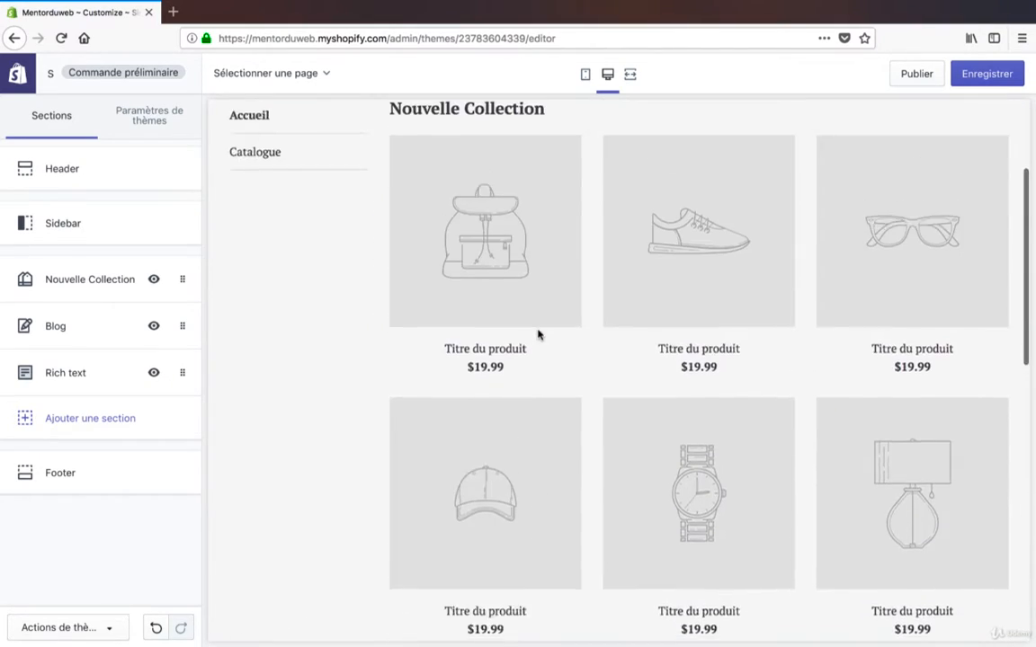
pyautogui.scroll(-10, 538, 335)
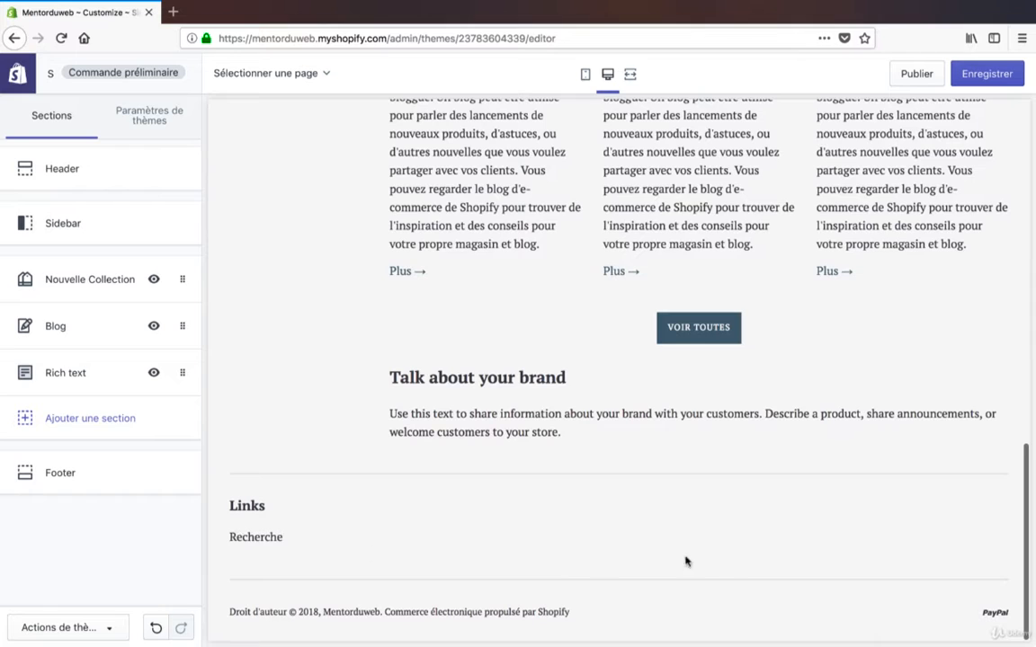
# Change the heading of the footer's Links block to "Liens utiles".
pyautogui.click(77, 480)
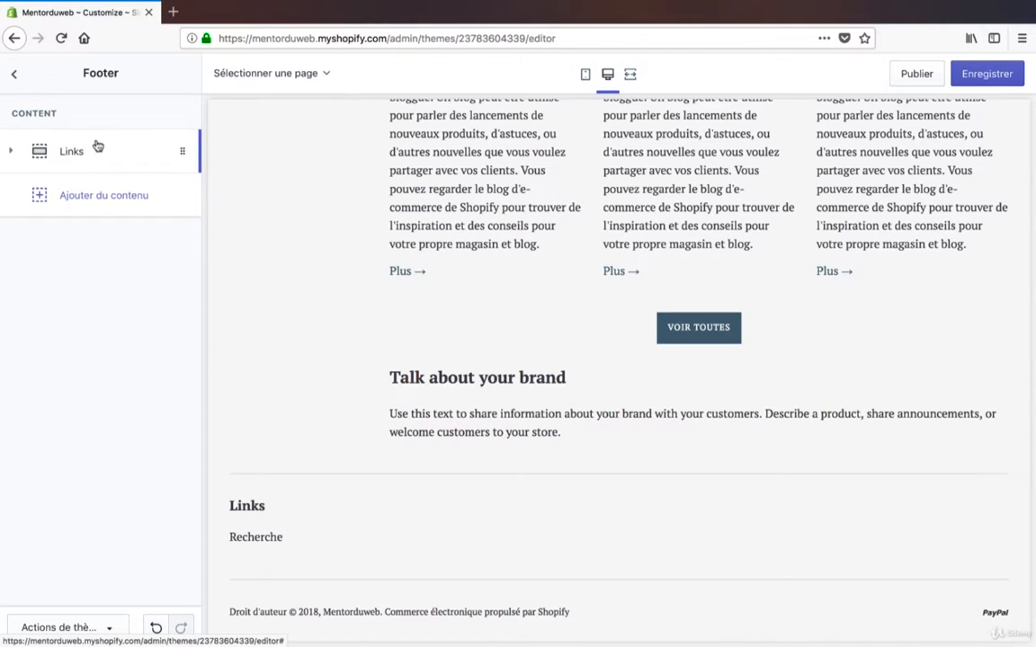
pyautogui.click(81, 168)
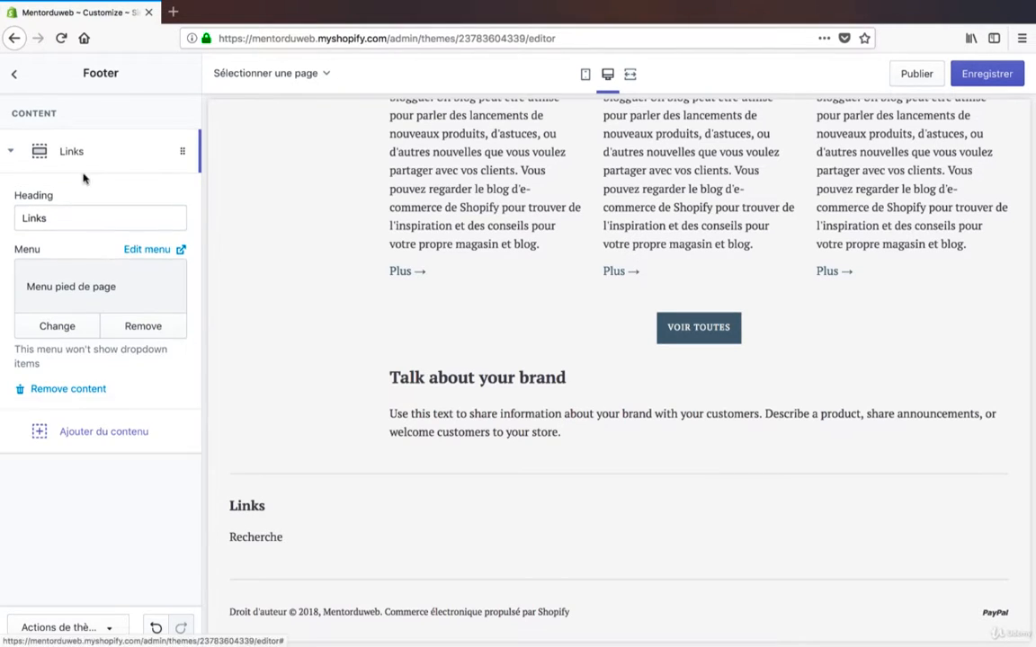
pyautogui.doubleClick(67, 215)
pyautogui.write('lienj')
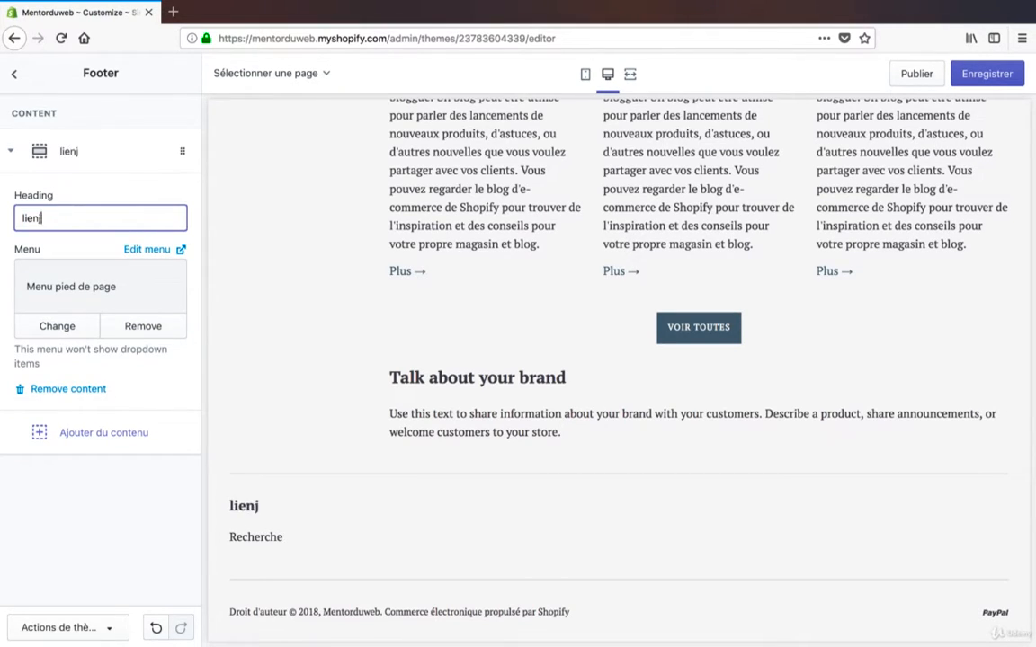
pyautogui.press('BackSpace')
pyautogui.write('s utiles')
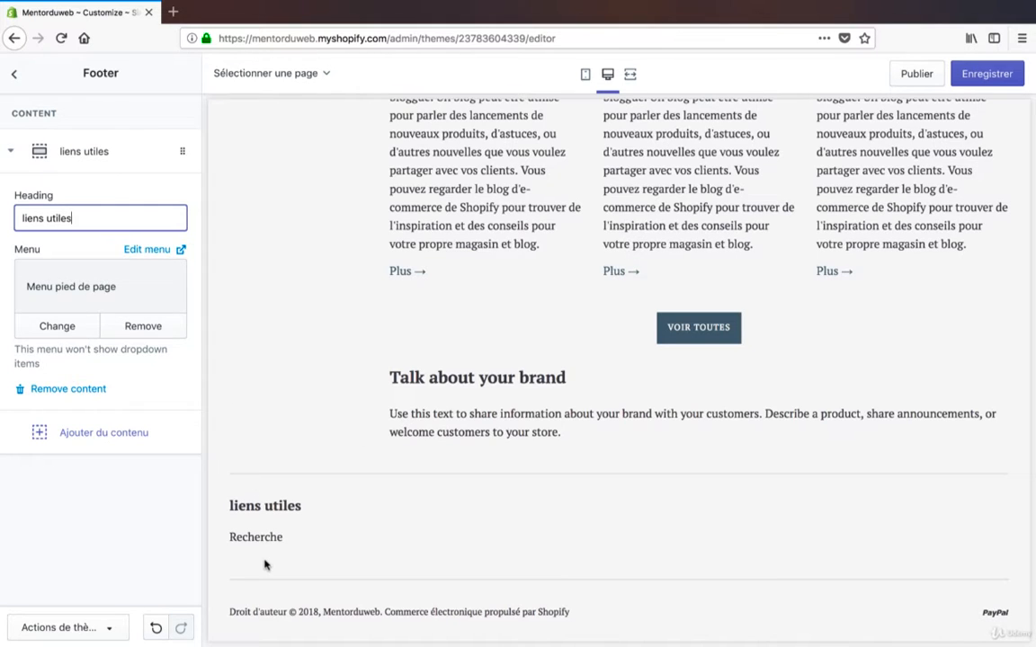
pyautogui.click(18, 218)
pyautogui.press('Delete')
pyautogui.write('L')
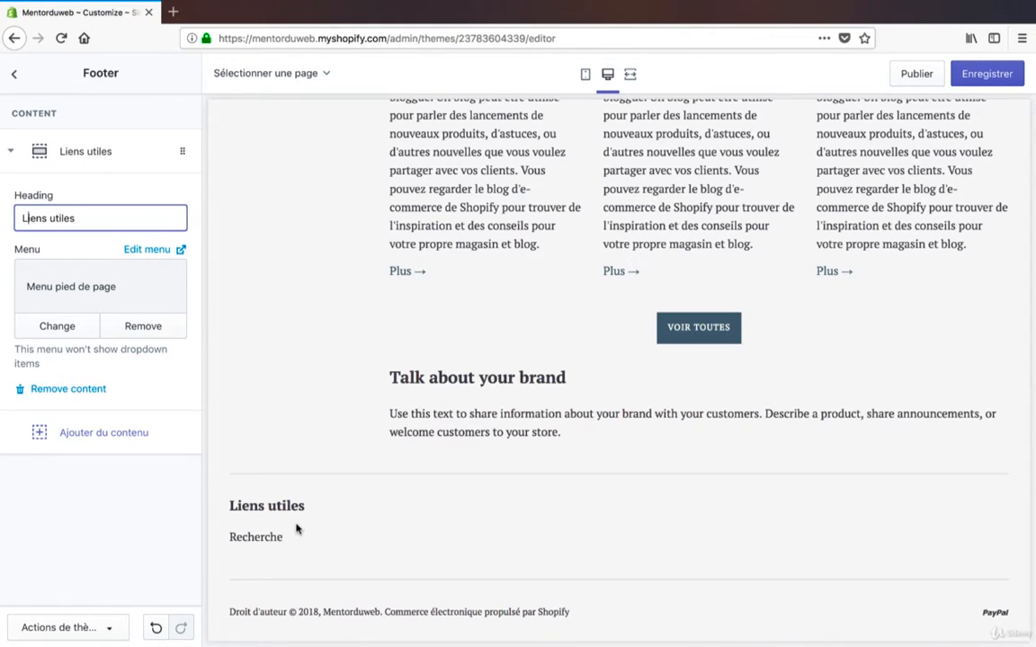
# Add a text block to the footer with the heading "À propos de nous" and select its placeholder text.
pyautogui.scroll(15, 297, 529)
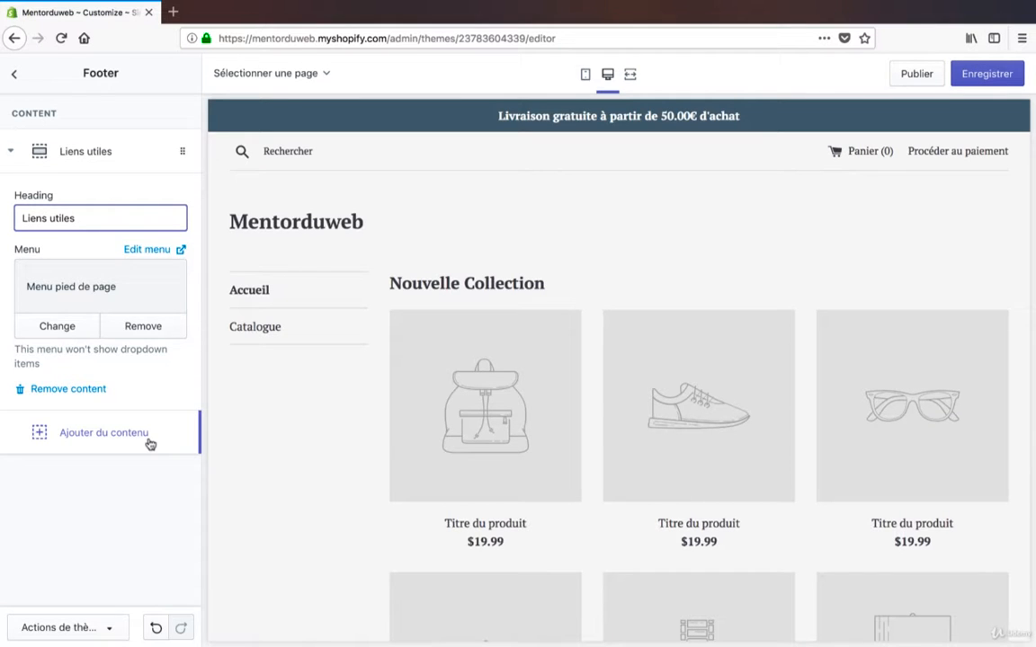
pyautogui.scroll(-15, 252, 472)
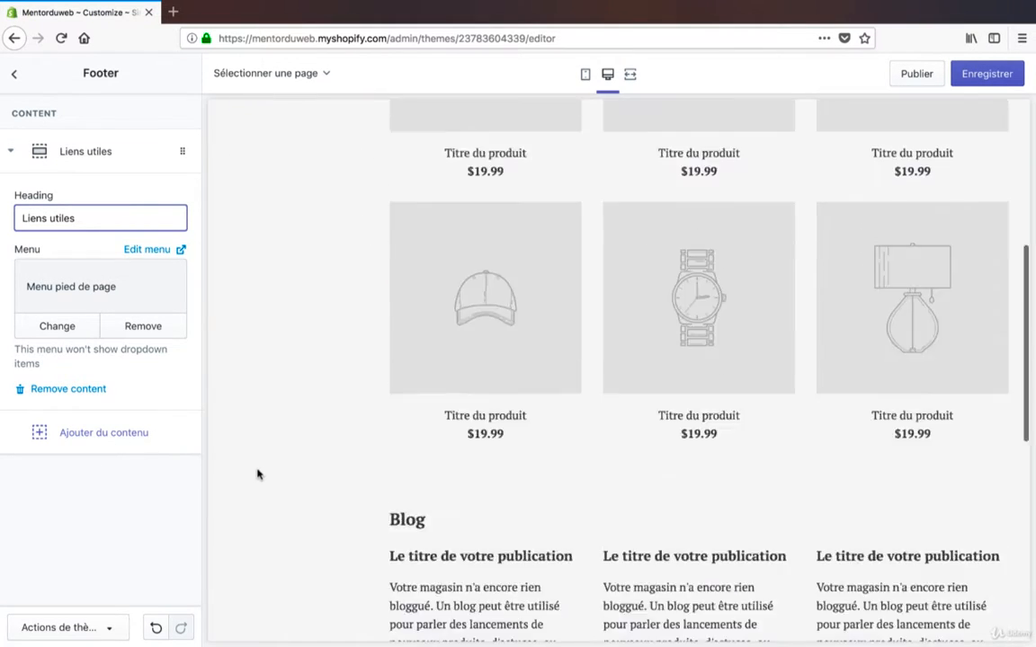
pyautogui.click(79, 432)
pyautogui.click(61, 500)
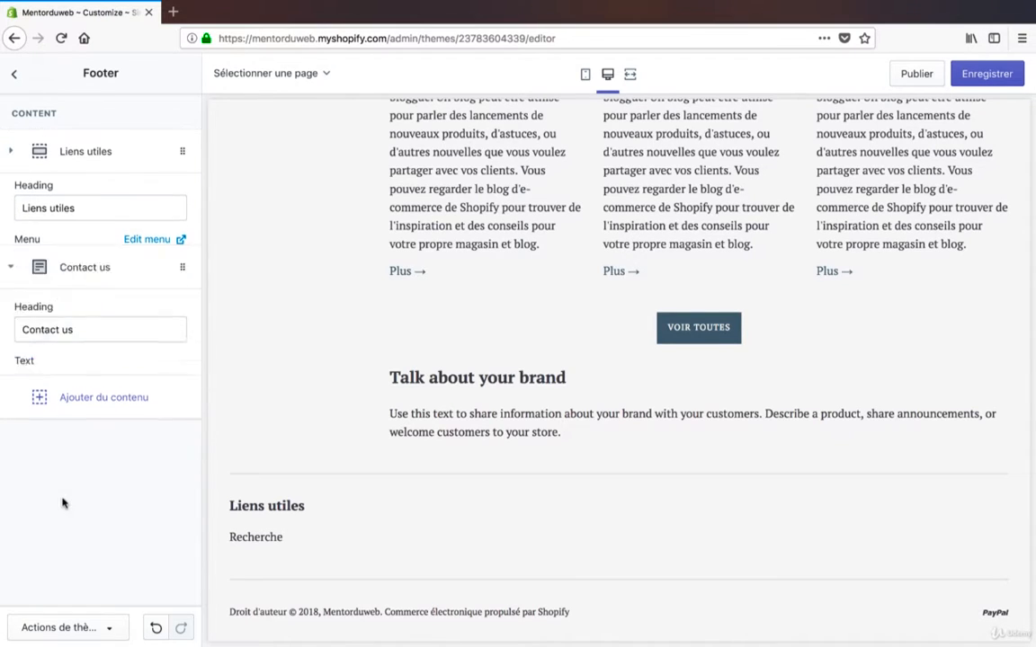
pyautogui.click(104, 259)
pyautogui.tripleClick(105, 259)
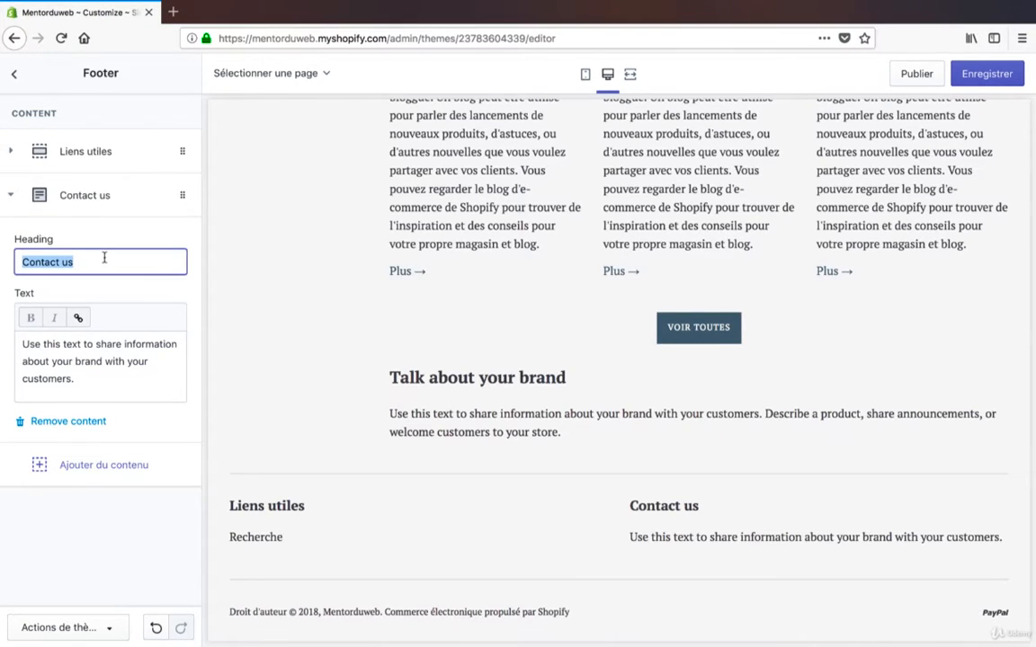
pyautogui.write('ap')
pyautogui.press('BackSpace')
pyautogui.press('BackSpace')
pyautogui.write('A')
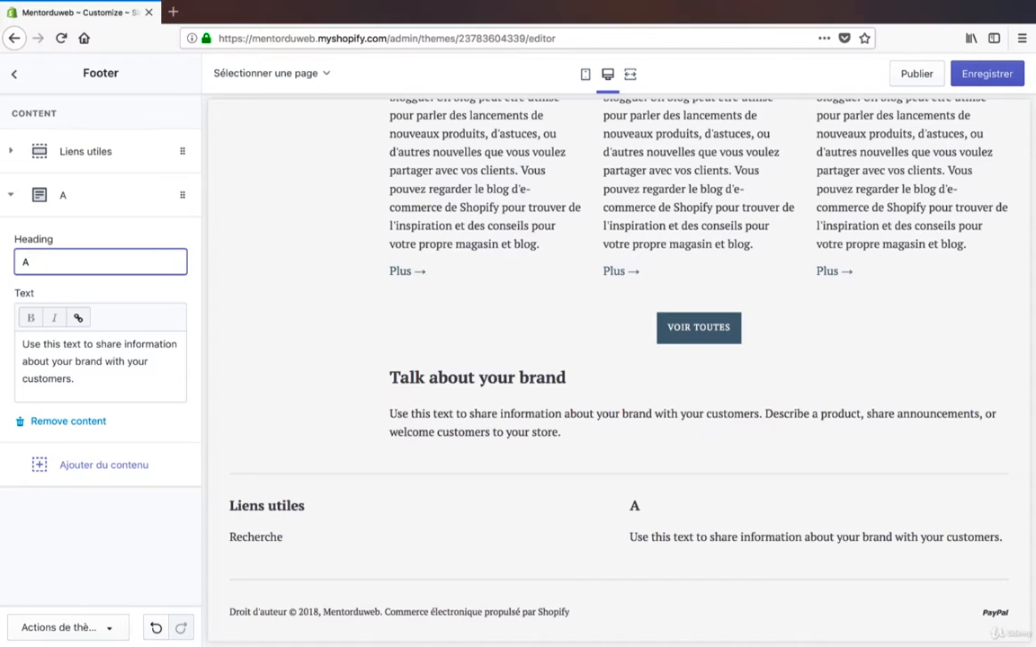
pyautogui.press('BackSpace')
pyautogui.write('À propos de nous')
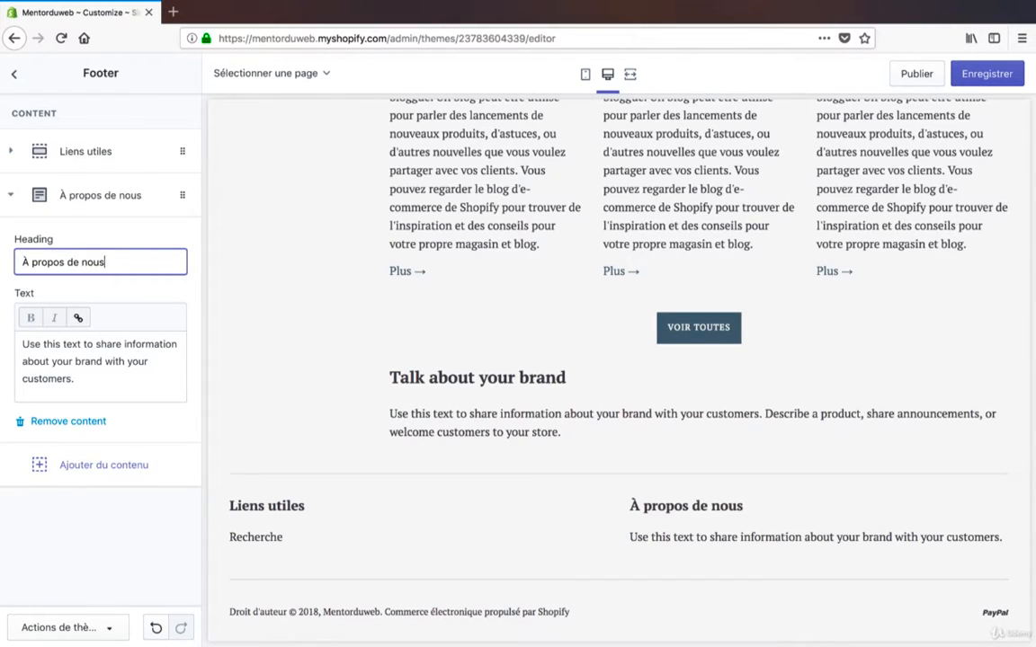
pyautogui.moveTo(98, 381); pyautogui.dragTo(0, 336)
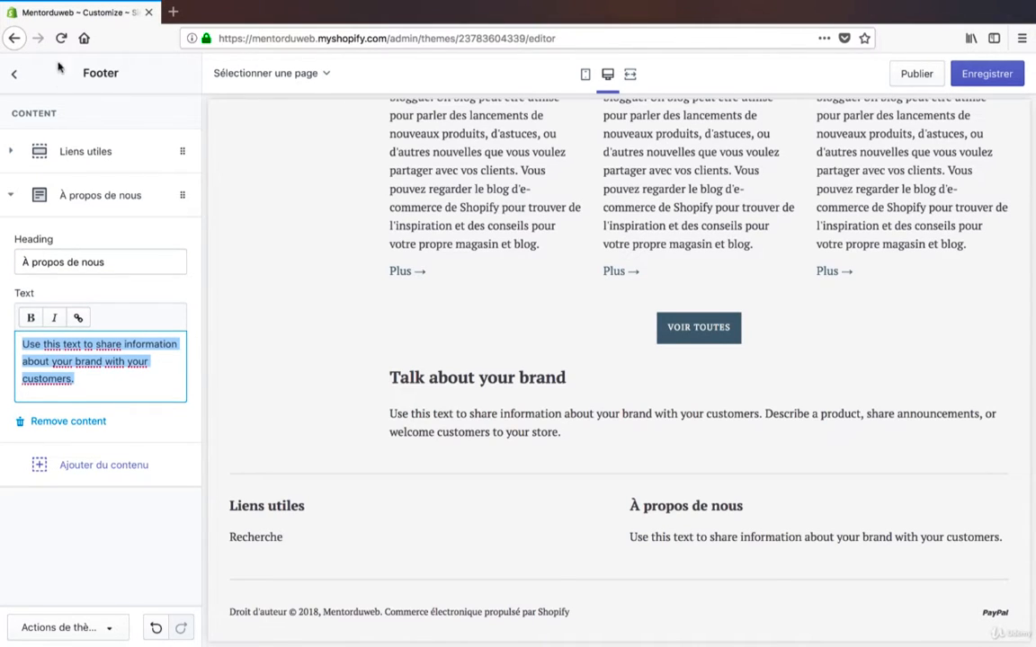
# Add a Newsletter signup block to the footer with the subtext "Recevez nos dernières nouvelles et promotions", and save the theme changes.
pyautogui.click(99, 464)
pyautogui.click(82, 555)
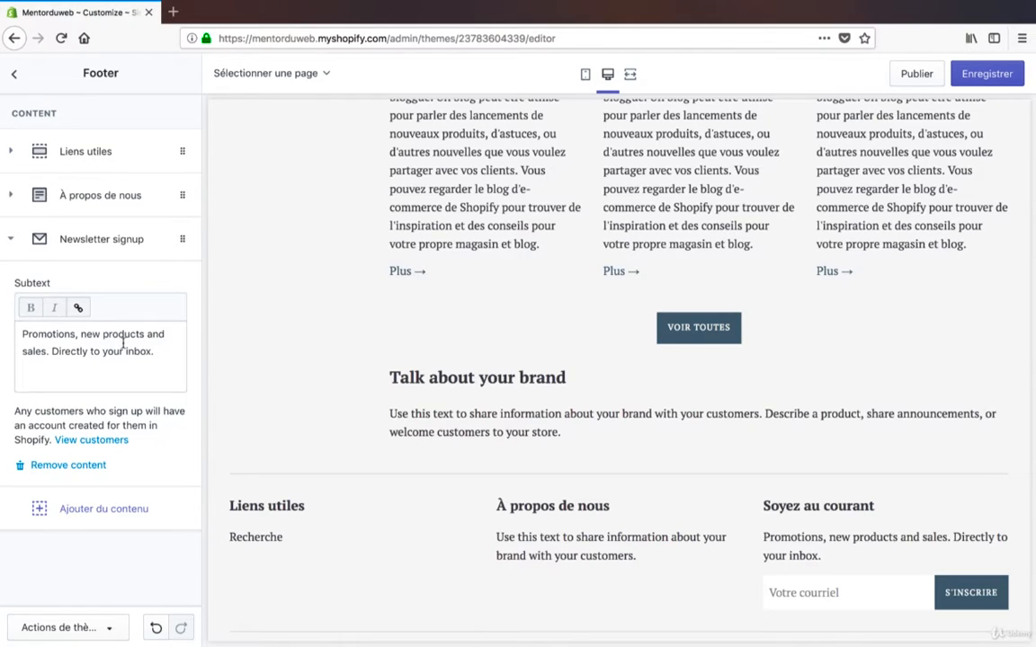
pyautogui.moveTo(156, 352); pyautogui.dragTo(1, 316)
pyautogui.write('Recevez nos dernières')
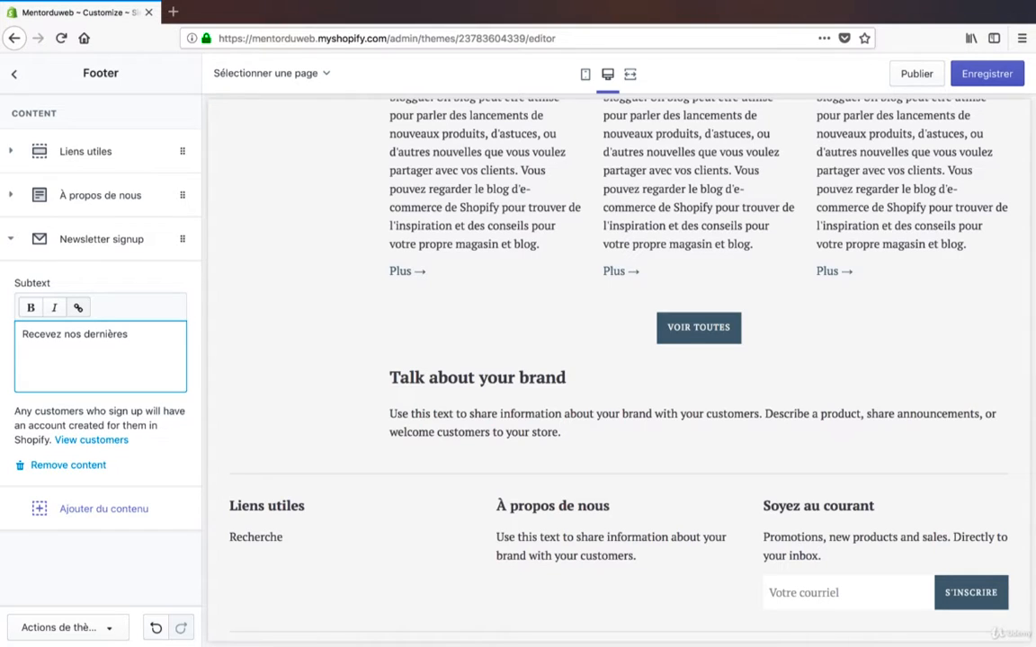
pyautogui.write(' nouvelles et promotions')
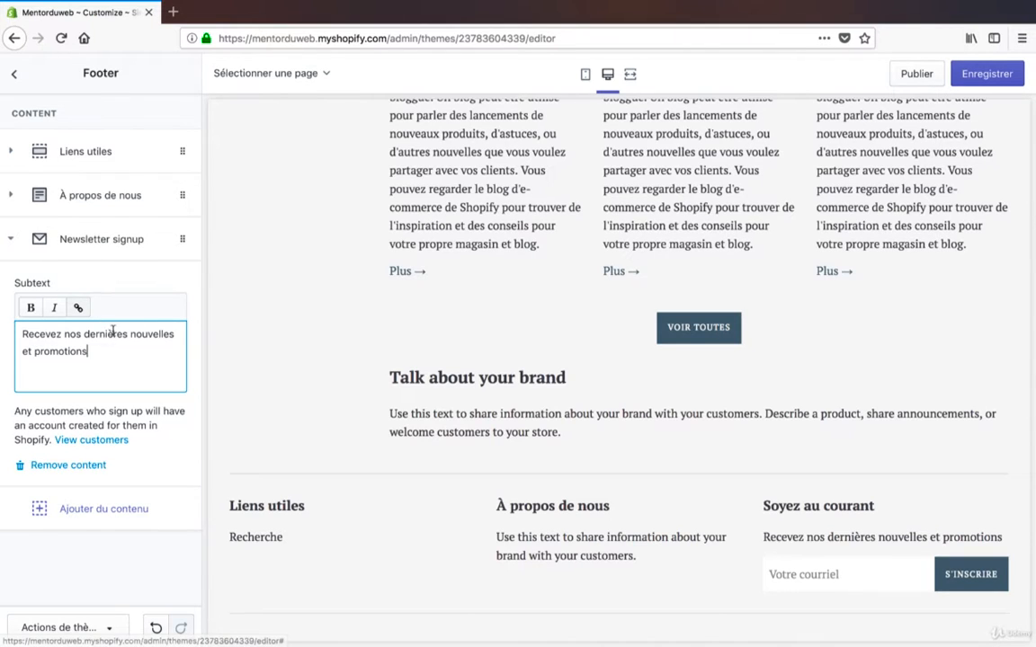
pyautogui.click(119, 251)
pyautogui.click(119, 251)
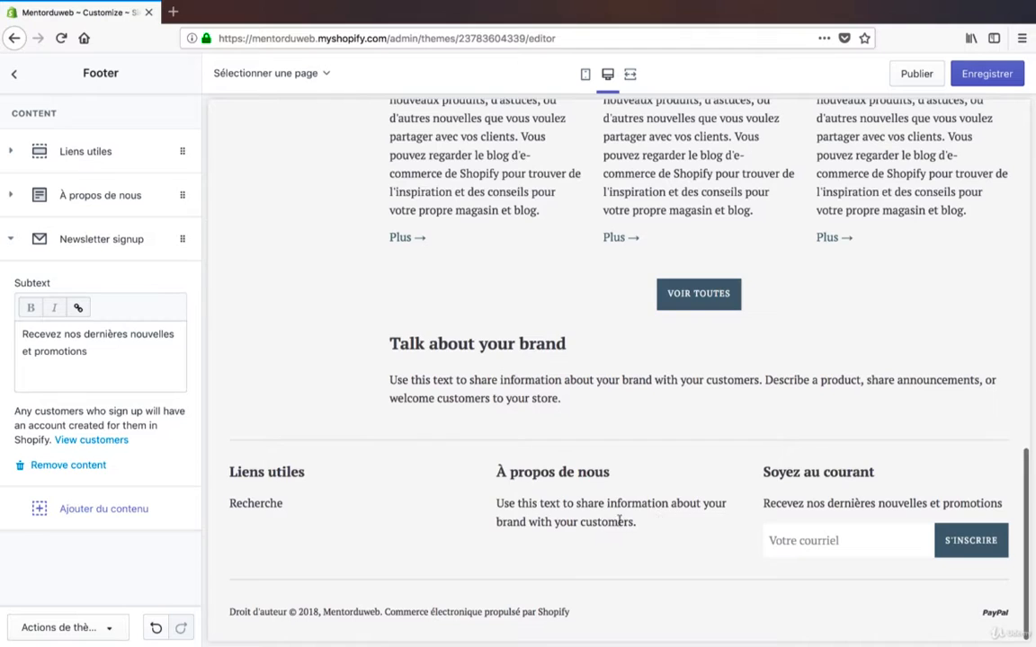
pyautogui.moveTo(490, 469); pyautogui.dragTo(496, 505)
pyautogui.click(486, 481)
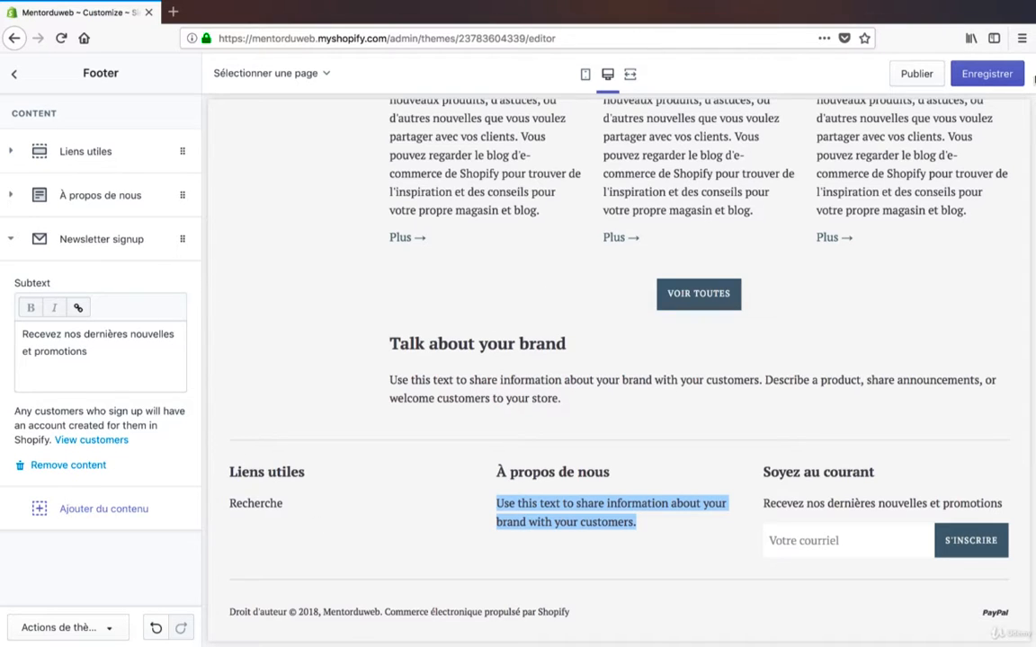
pyautogui.click(989, 73)
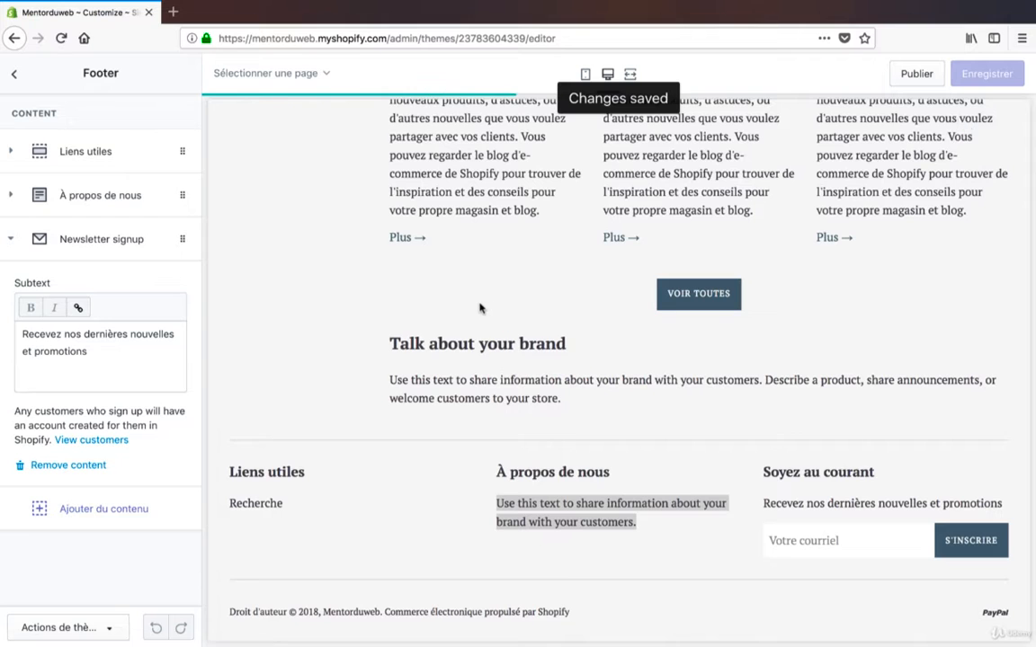
# Return to the section list and review the home page preview, including the three-column footer.
pyautogui.scroll(5, 481, 305)
pyautogui.scroll(10, 479, 308)
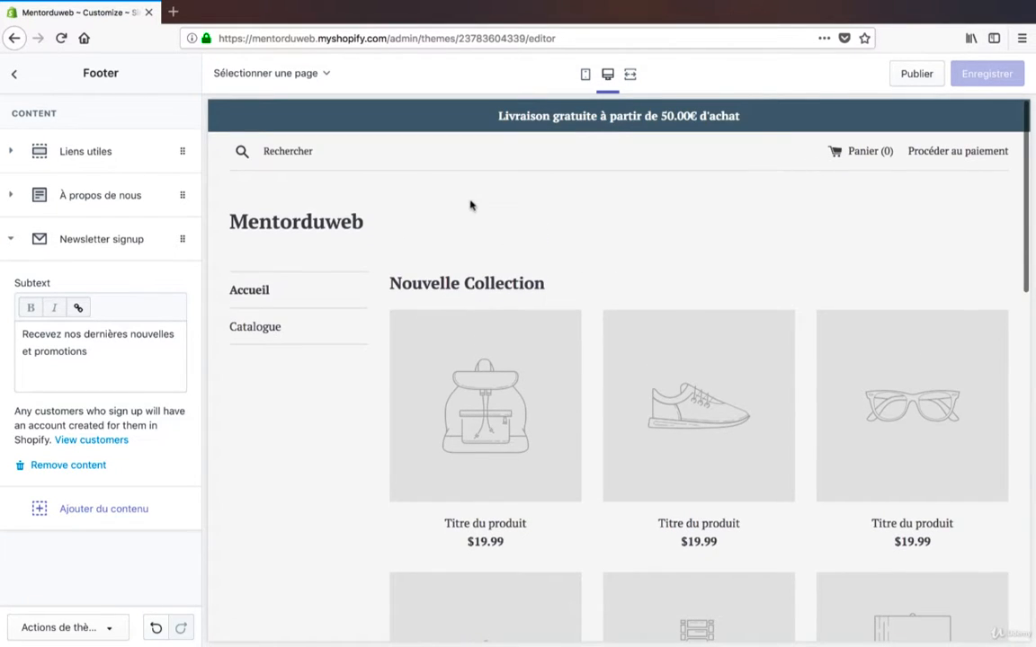
pyautogui.click(14, 75)
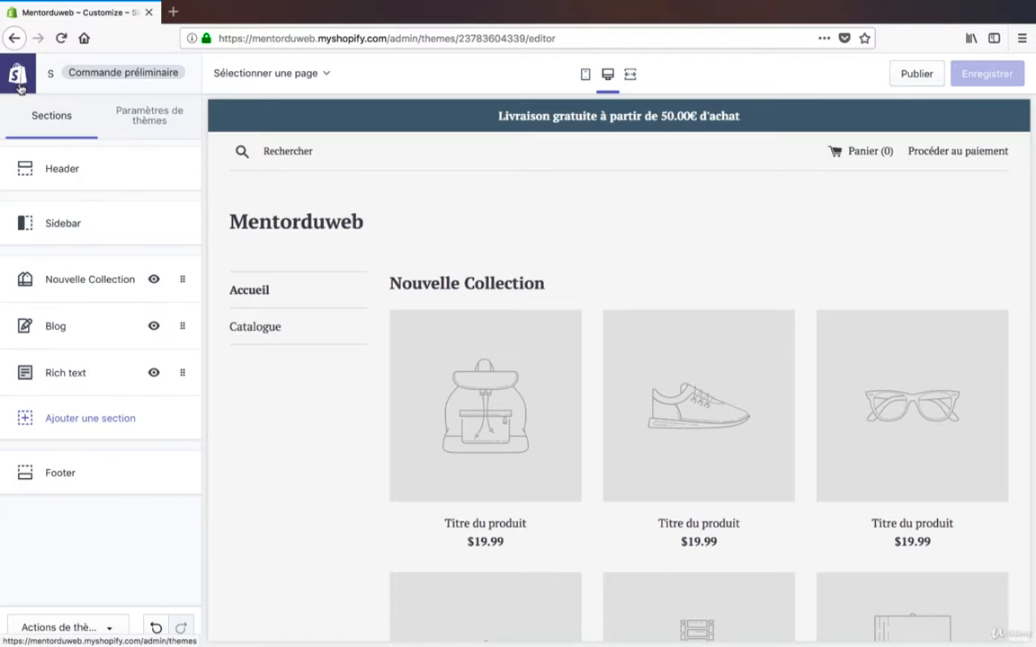
pyautogui.scroll(-10, 765, 407)
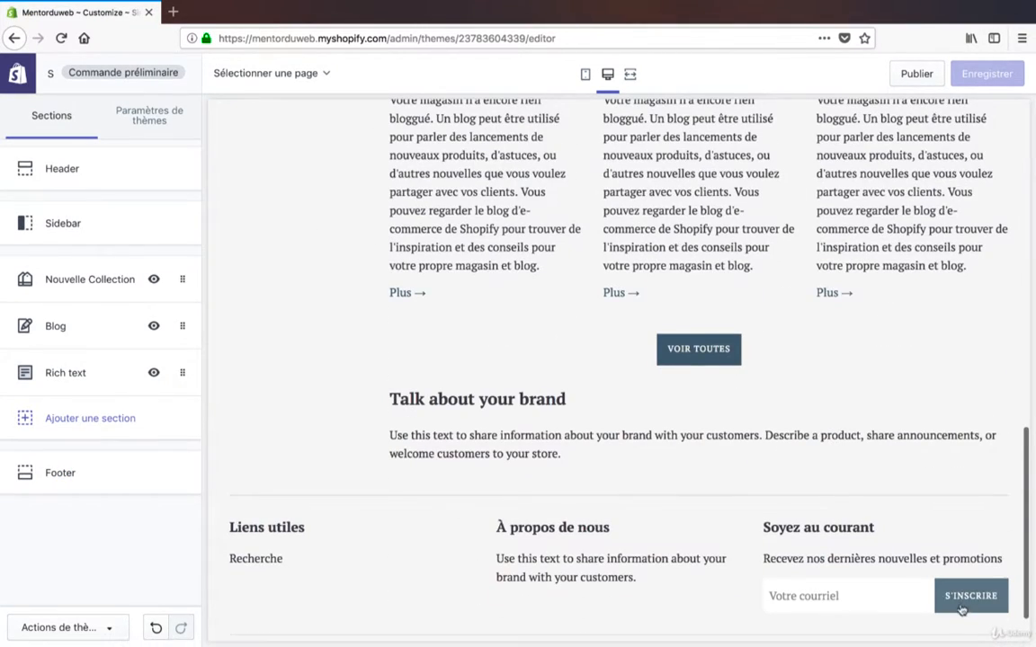
pyautogui.scroll(-2, 647, 522)
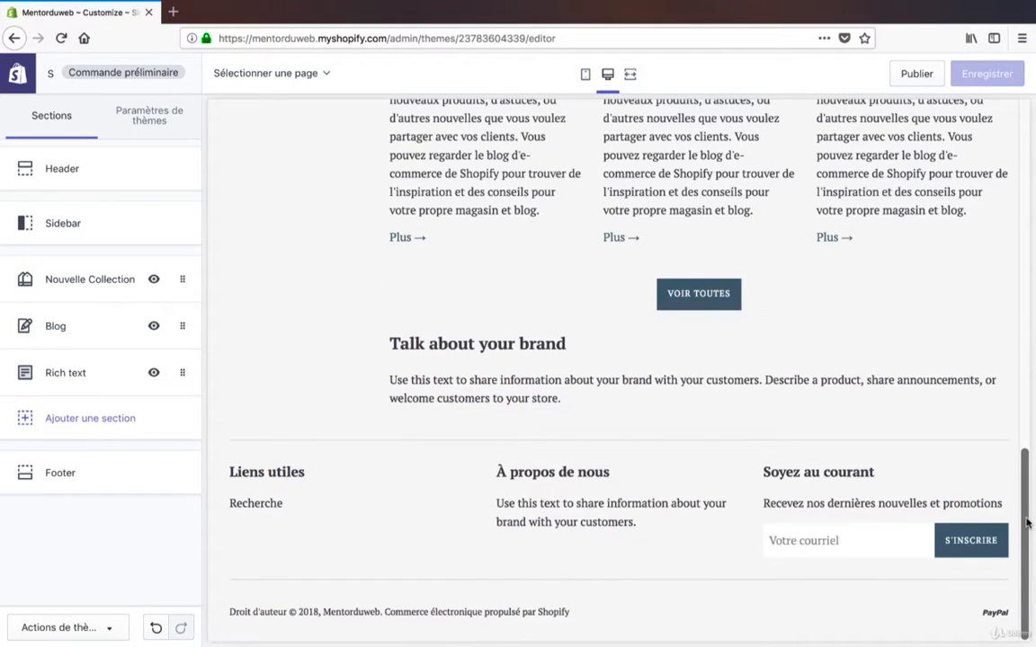
pyautogui.scroll(12, 677, 426)
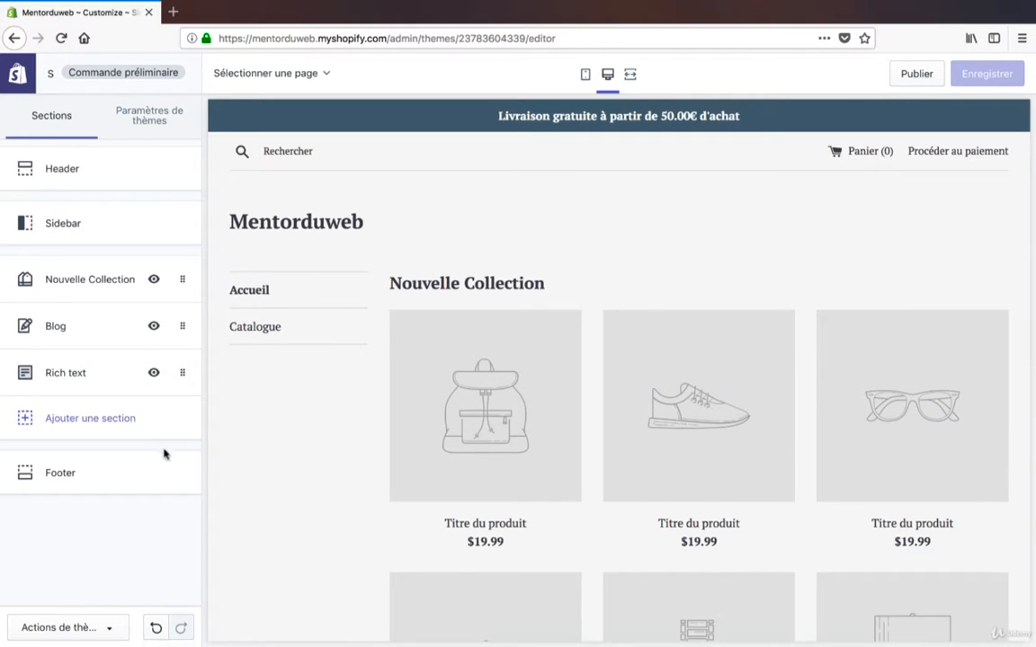
# Preview the Video section at the end of the home page and add it.
pyautogui.click(145, 429)
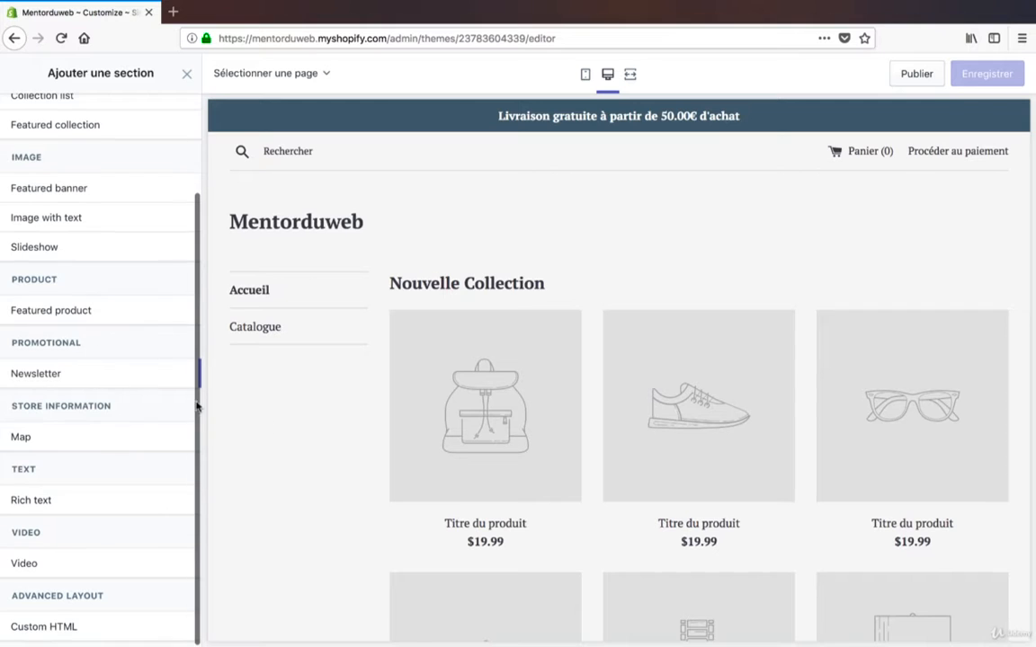
pyautogui.scroll(-3, 270, 472)
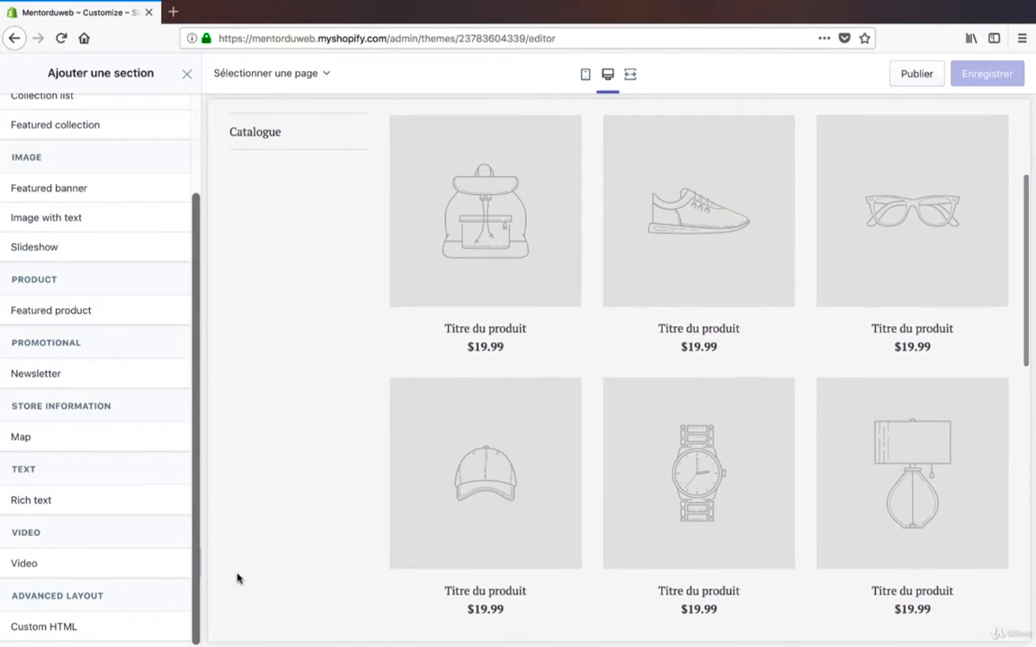
pyautogui.scroll(-5, 247, 578)
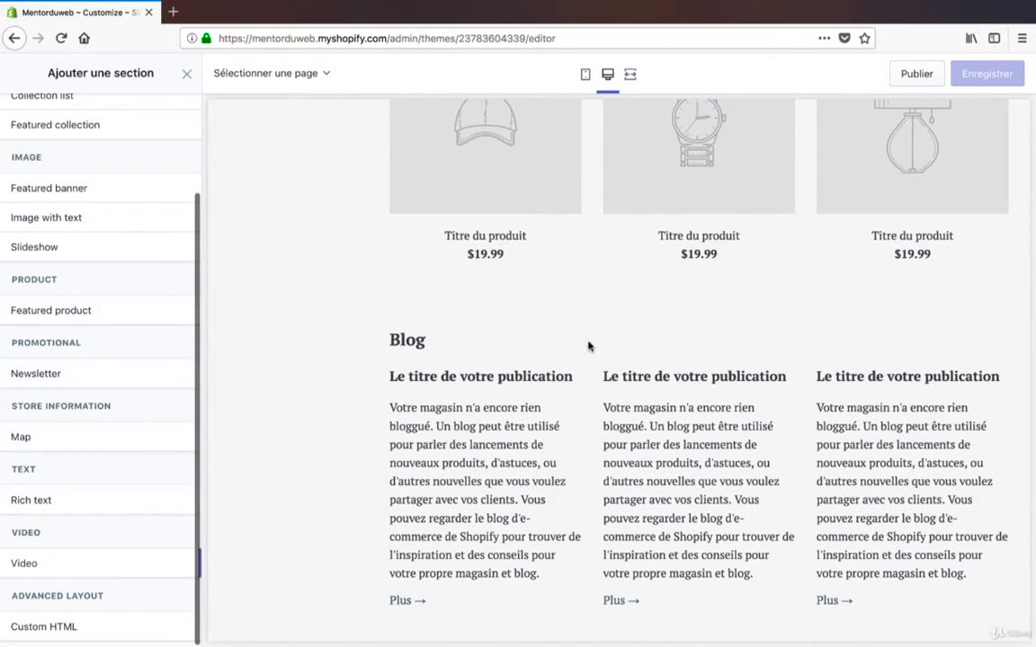
pyautogui.moveTo(79, 571)
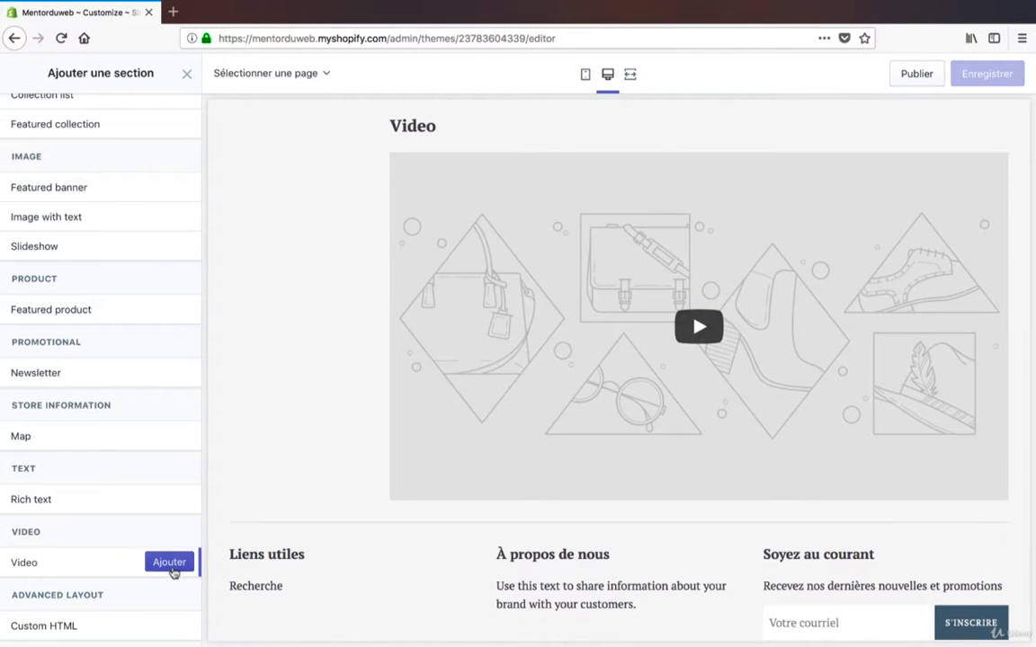
pyautogui.click(171, 563)
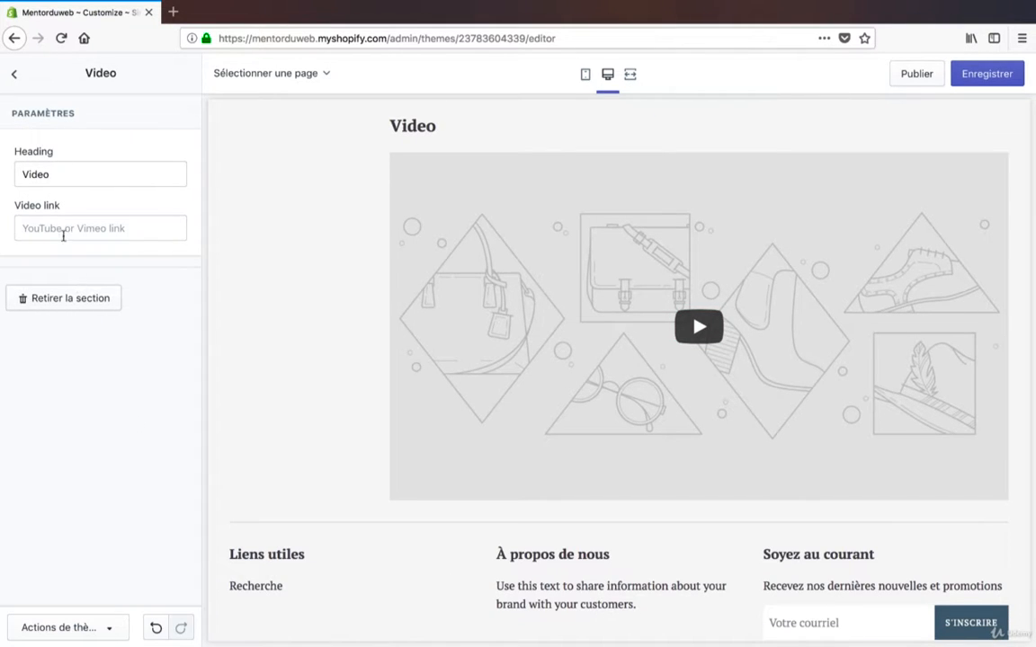
# Set the Video section's heading to "Découvrez notre entreprise".
pyautogui.moveTo(69, 171); pyautogui.dragTo(1, 171)
pyautogui.write('déc')
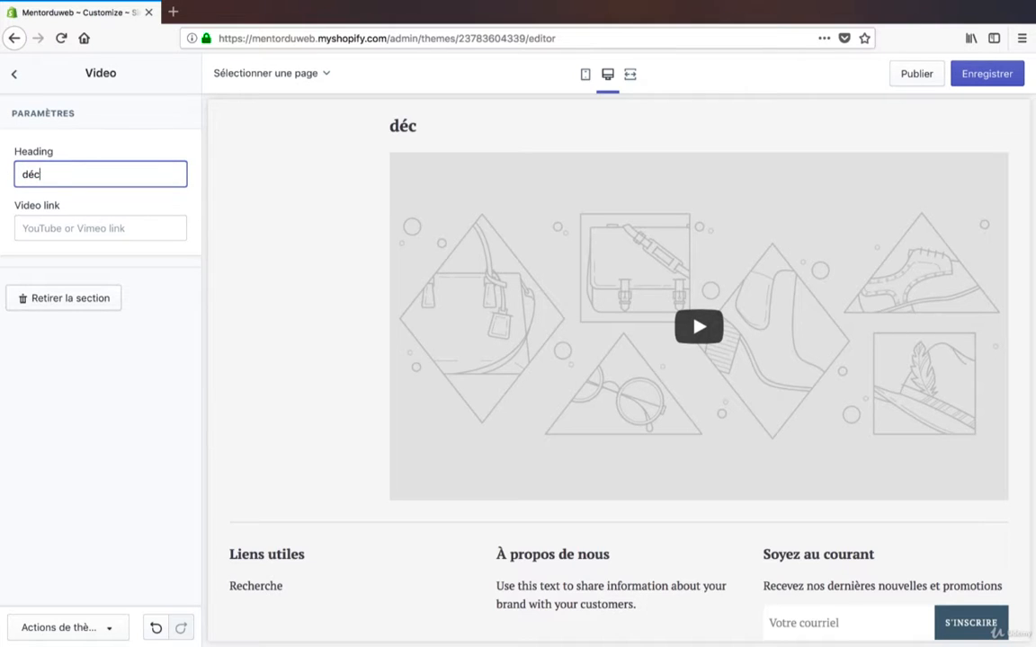
pyautogui.press('BackSpace')
pyautogui.press('BackSpace')
pyautogui.press('BackSpace')
pyautogui.write('Découvez')
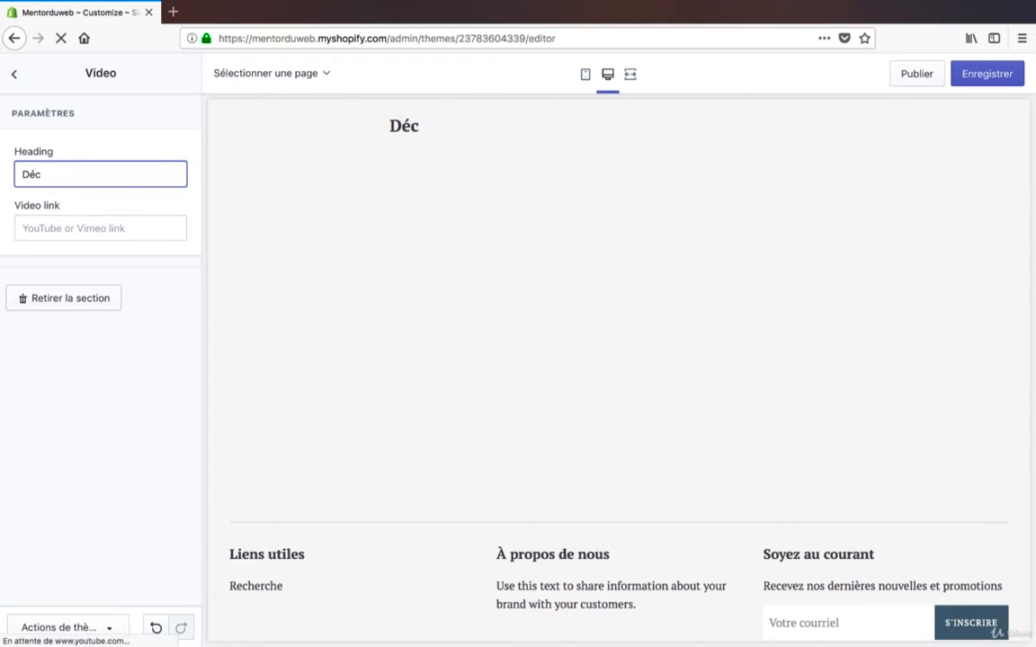
pyautogui.press('BackSpace')
pyautogui.press('BackSpace')
pyautogui.write('rez notre ')
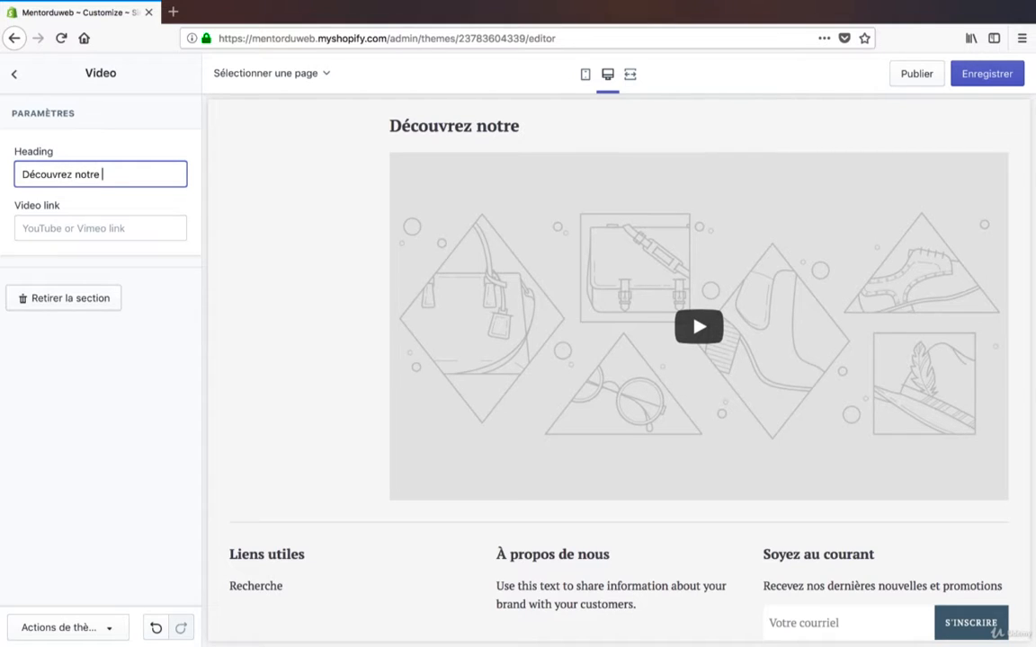
pyautogui.write('entreprise')
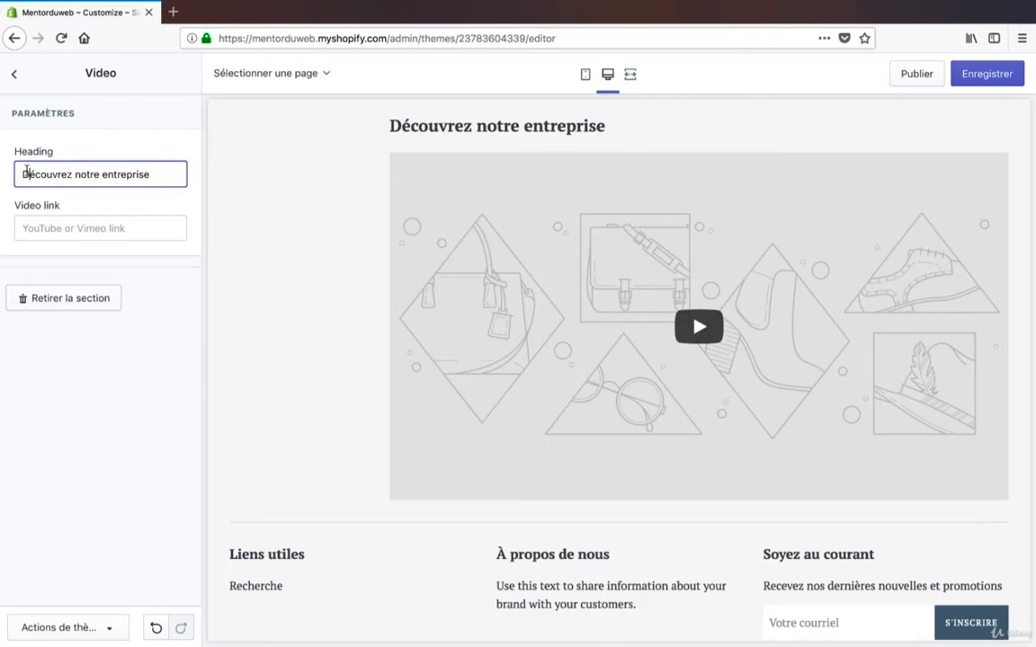
# Replace the Video section's heading with "À propos de nous" and save the theme changes.
pyautogui.moveTo(27, 173); pyautogui.dragTo(150, 174)
pyautogui.write('A')
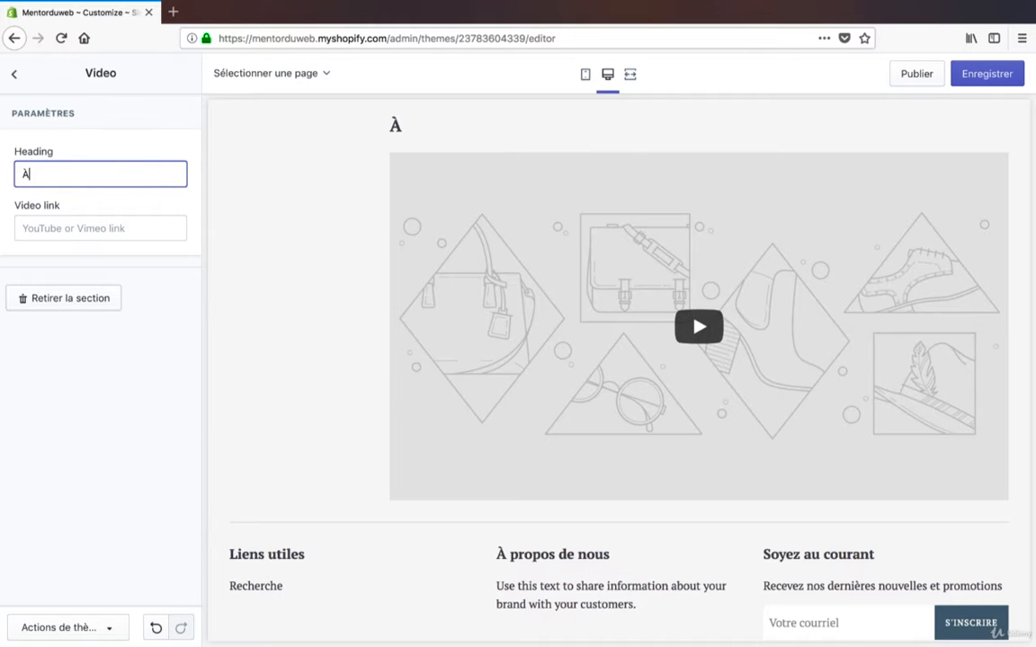
pyautogui.write(' propos de nous')
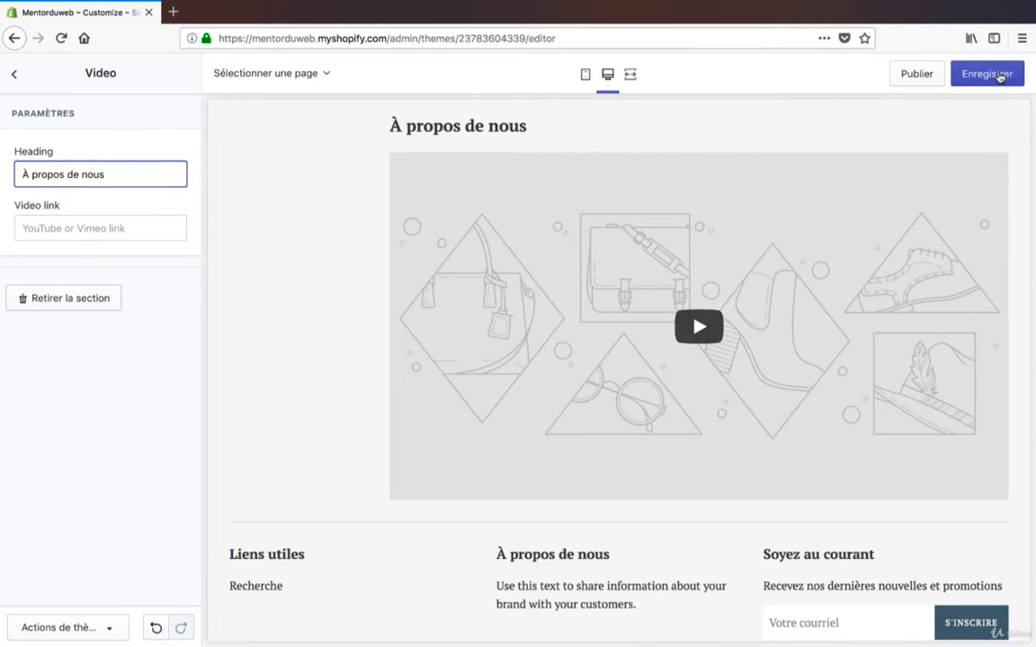
pyautogui.click(988, 74)
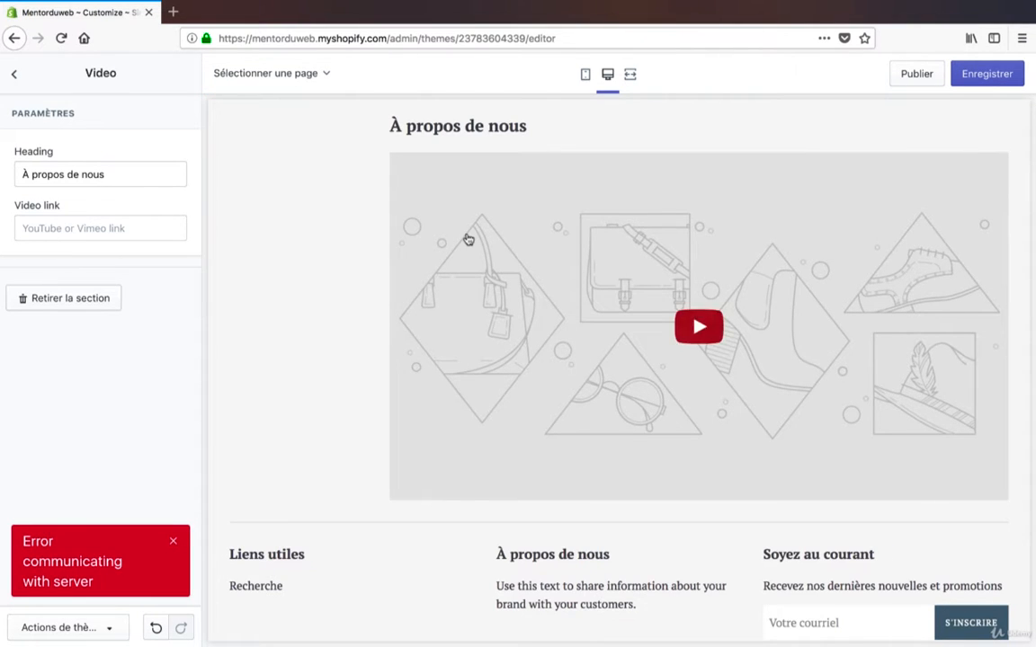
# Reorder the home page sections to put Video above Nouvelle Collection, and save the theme changes.
pyautogui.scroll(15, 467, 238)
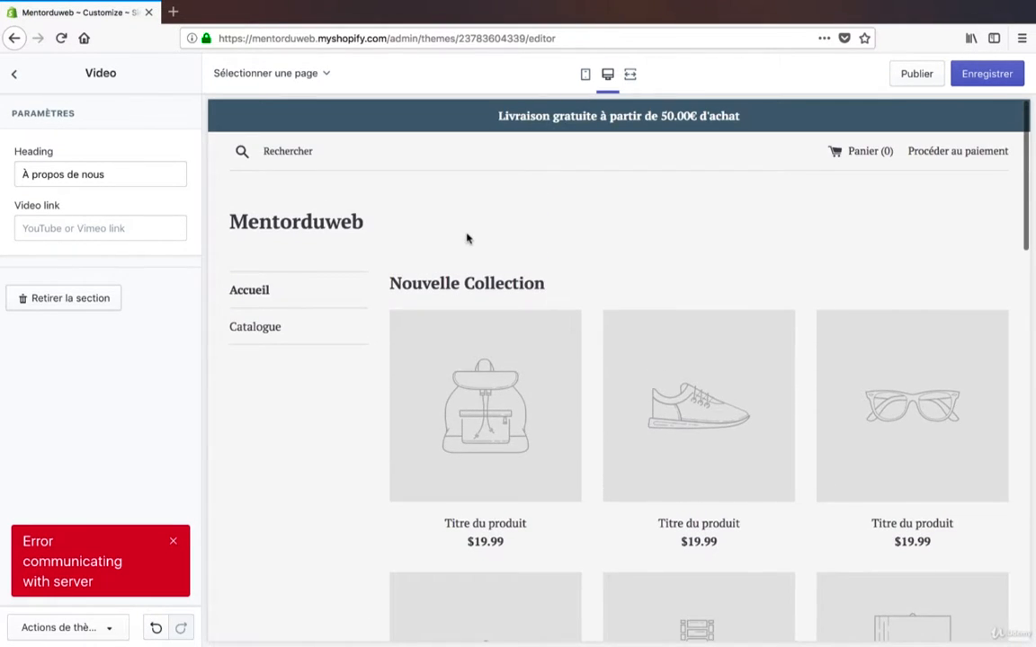
pyautogui.scroll(-15, 467, 238)
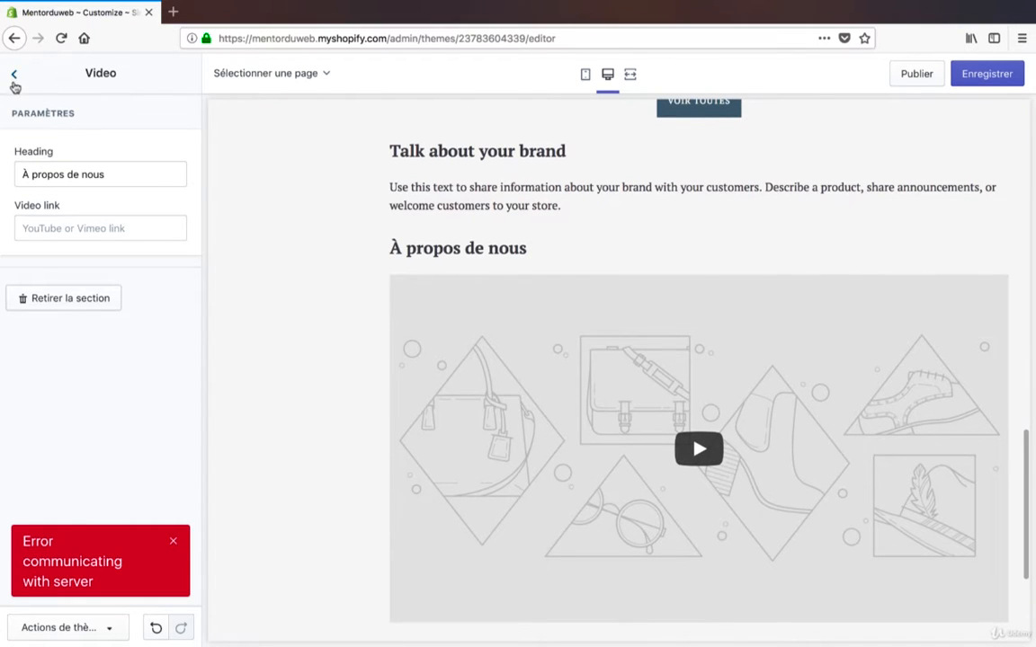
pyautogui.click(15, 74)
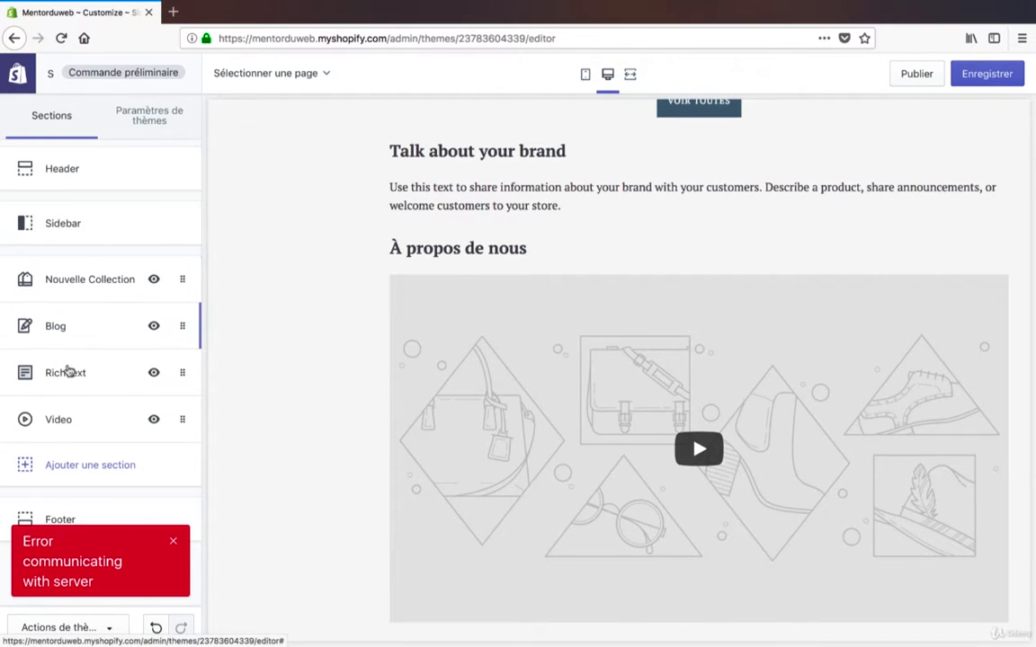
pyautogui.moveTo(183, 419); pyautogui.dragTo(179, 281)
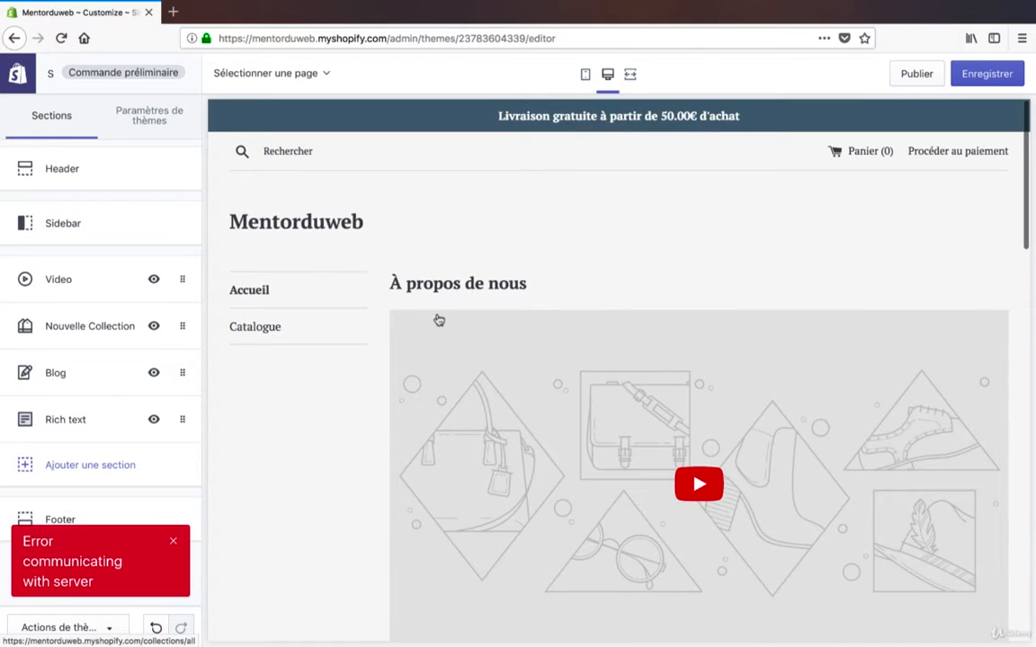
pyautogui.scroll(-3, 640, 337)
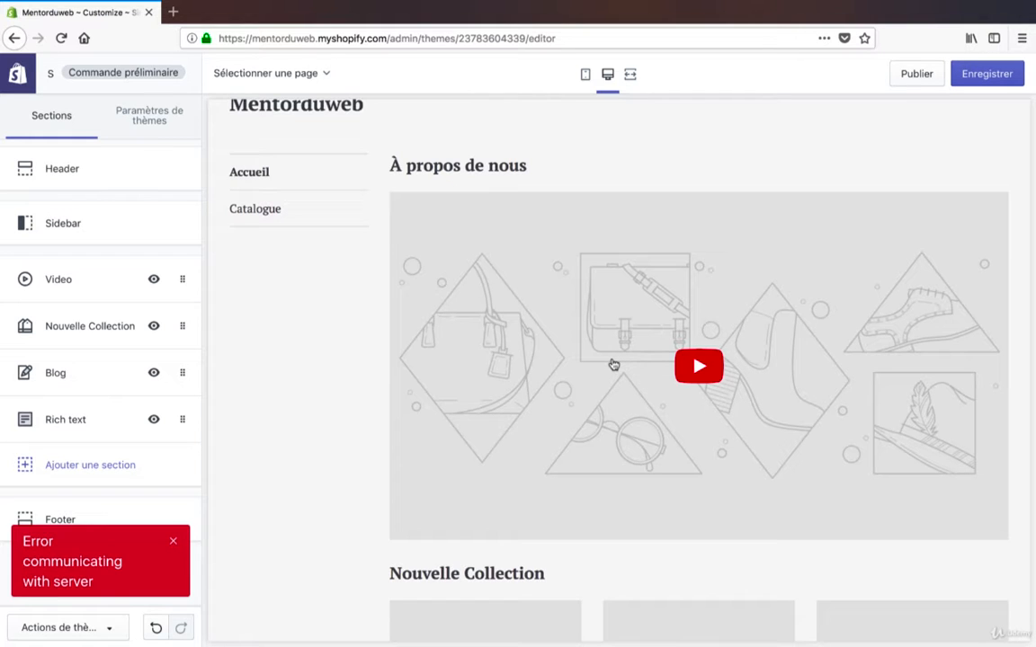
pyautogui.scroll(-5, 612, 364)
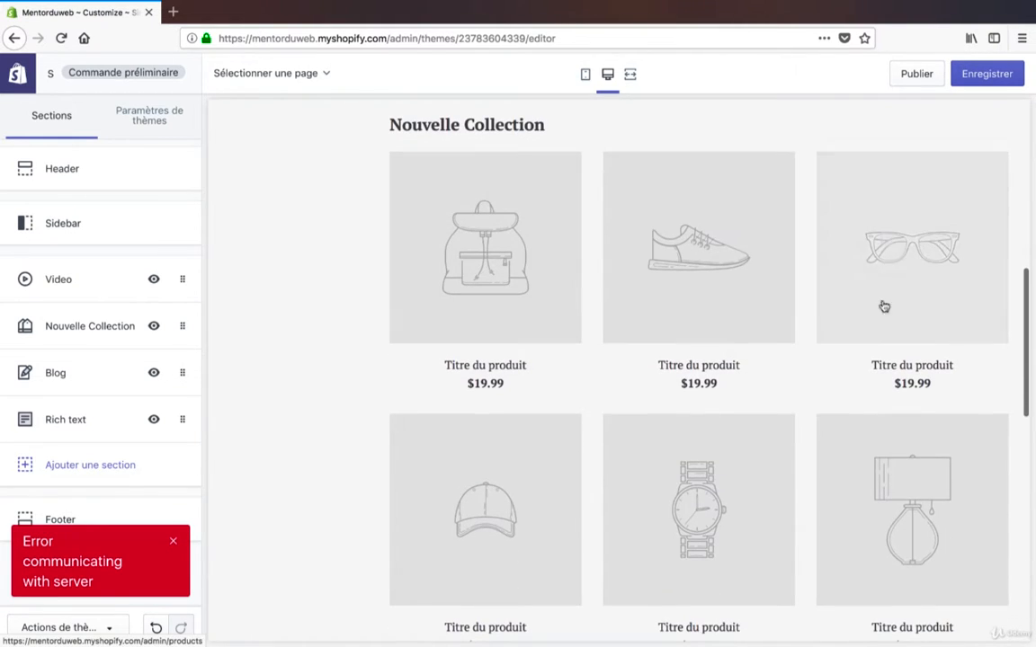
pyautogui.scroll(-5, 400, 428)
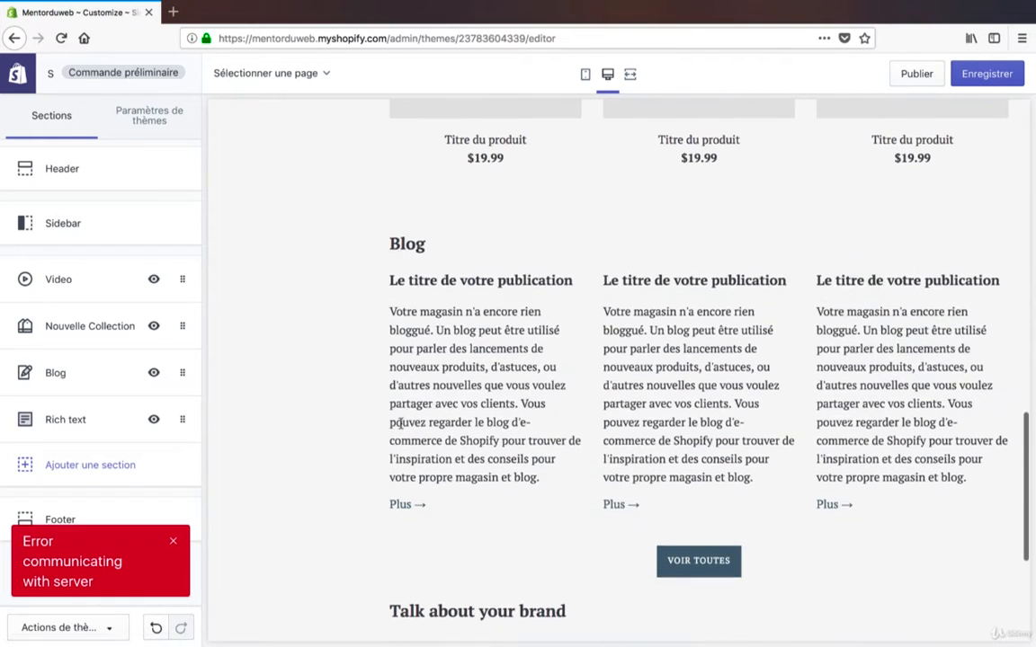
pyautogui.scroll(-1, 400, 423)
pyautogui.click(963, 77)
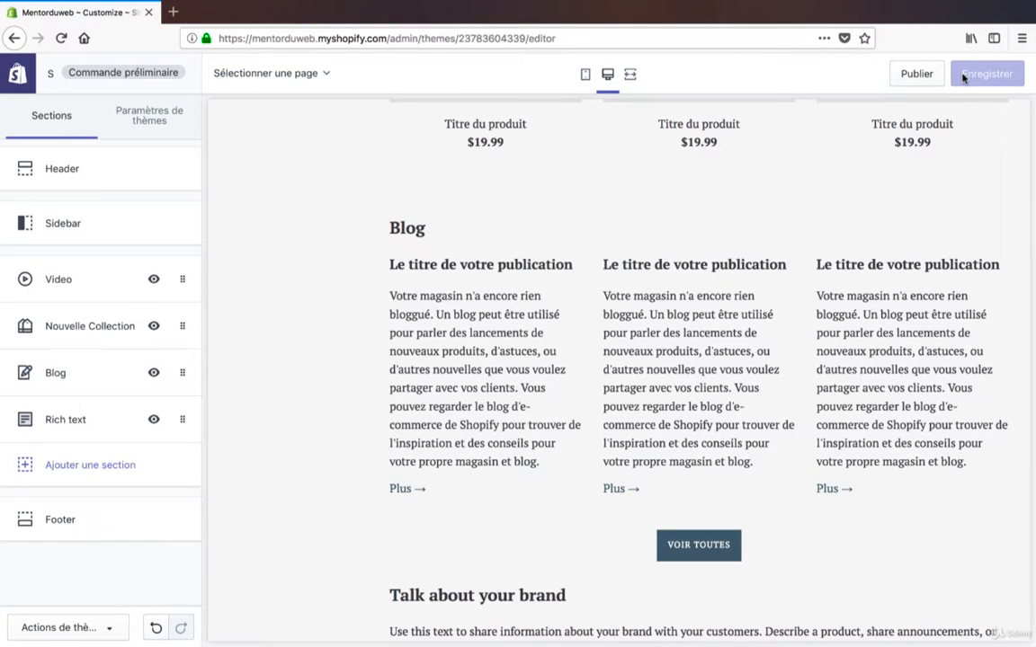
# Open the theme-wide Colors settings and compare the text and background colors with the home page preview.
pyautogui.scroll(-3, 583, 355)
pyautogui.scroll(-2, 583, 354)
pyautogui.scroll(15, 584, 355)
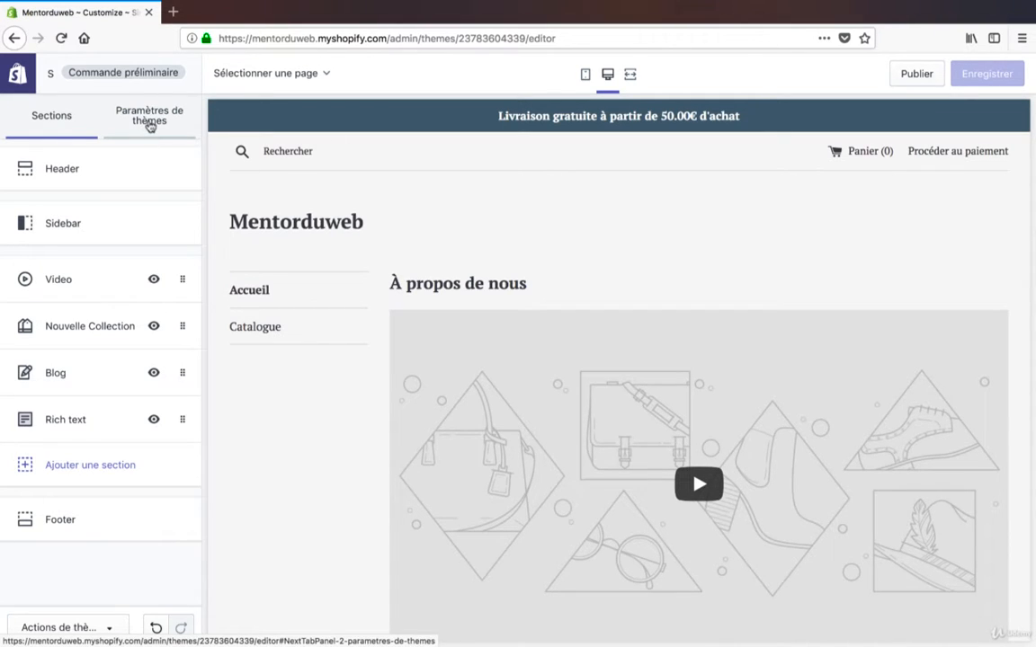
pyautogui.click(150, 125)
pyautogui.click(153, 165)
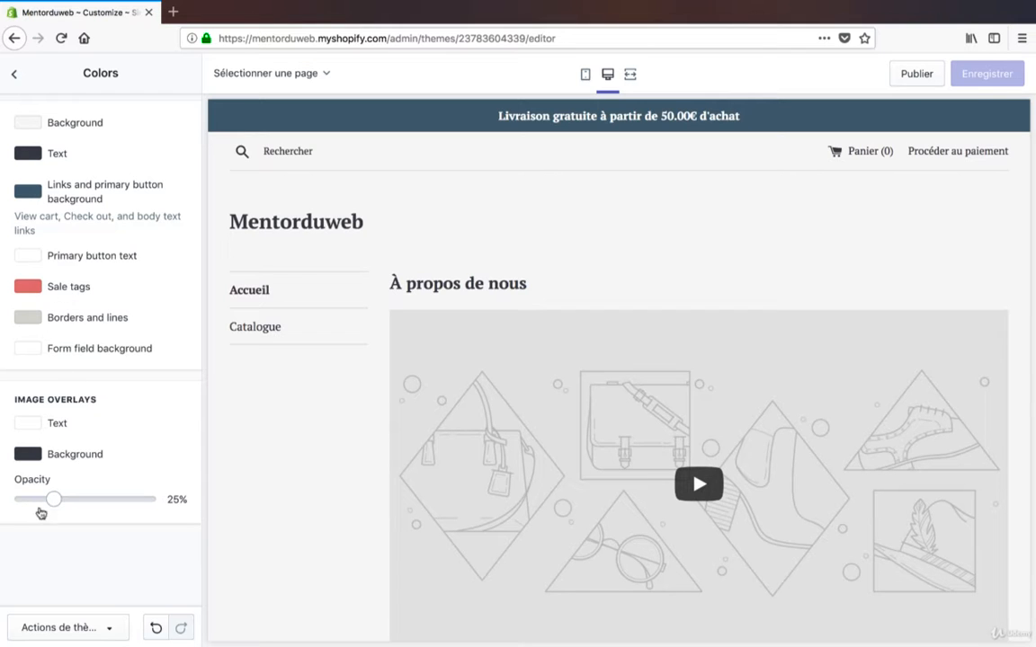
pyautogui.scroll(-8, 596, 414)
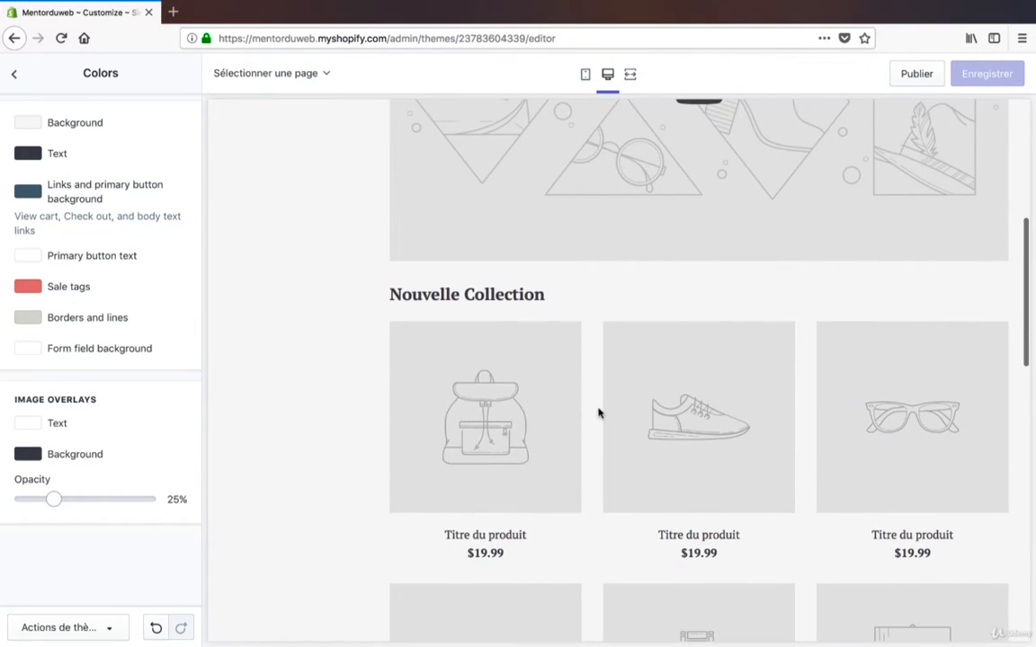
pyautogui.scroll(8, 423, 361)
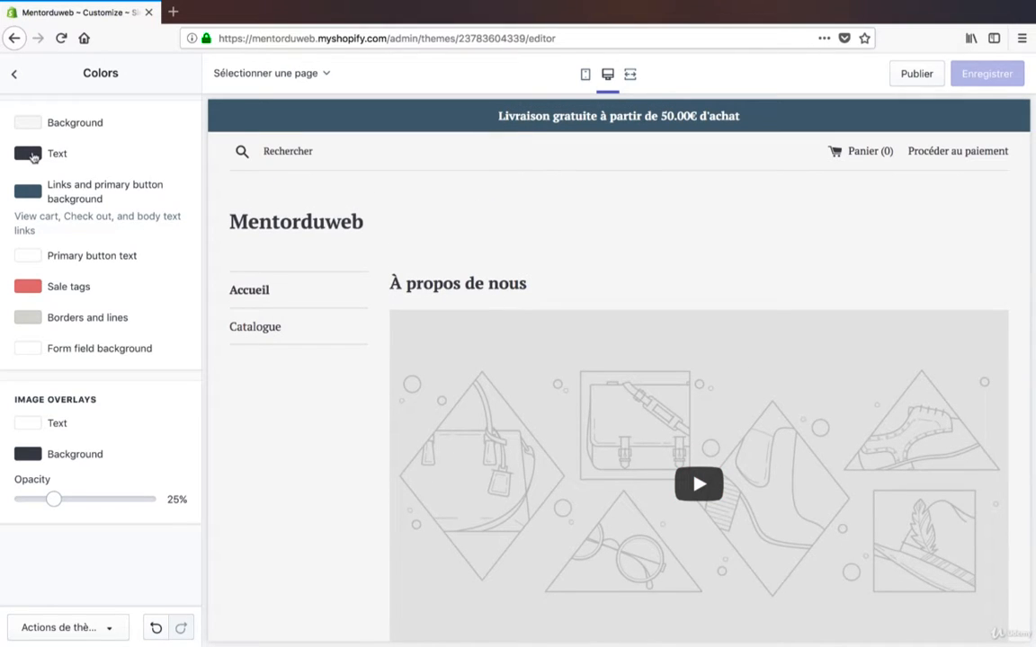
pyautogui.doubleClick(297, 222)
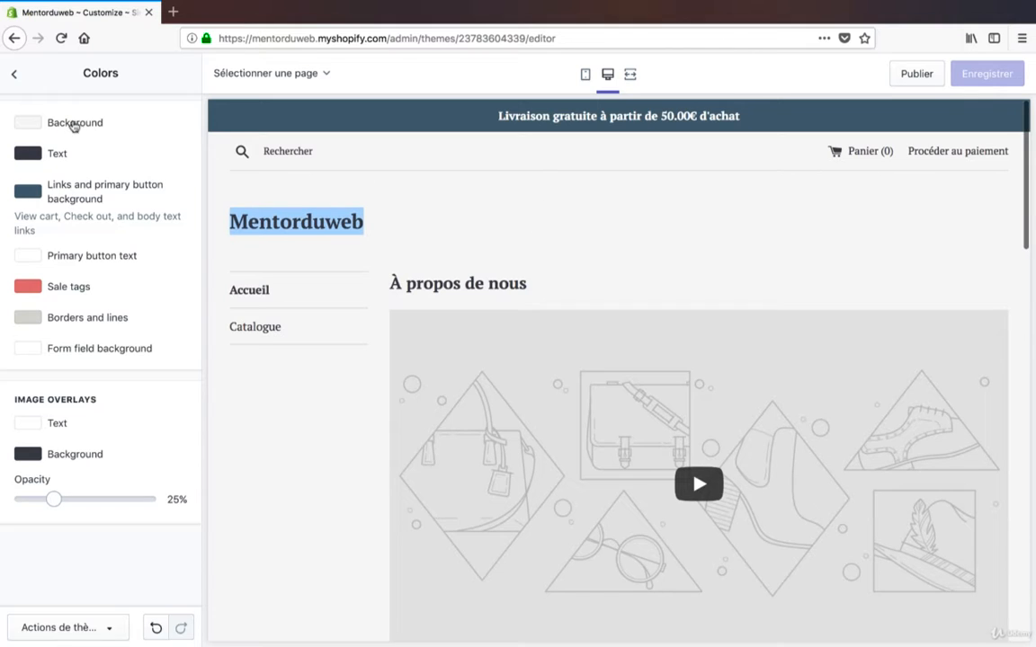
# Try white #FFFFFF as the general background color, and restore it to #F7F7F7.
pyautogui.click(23, 123)
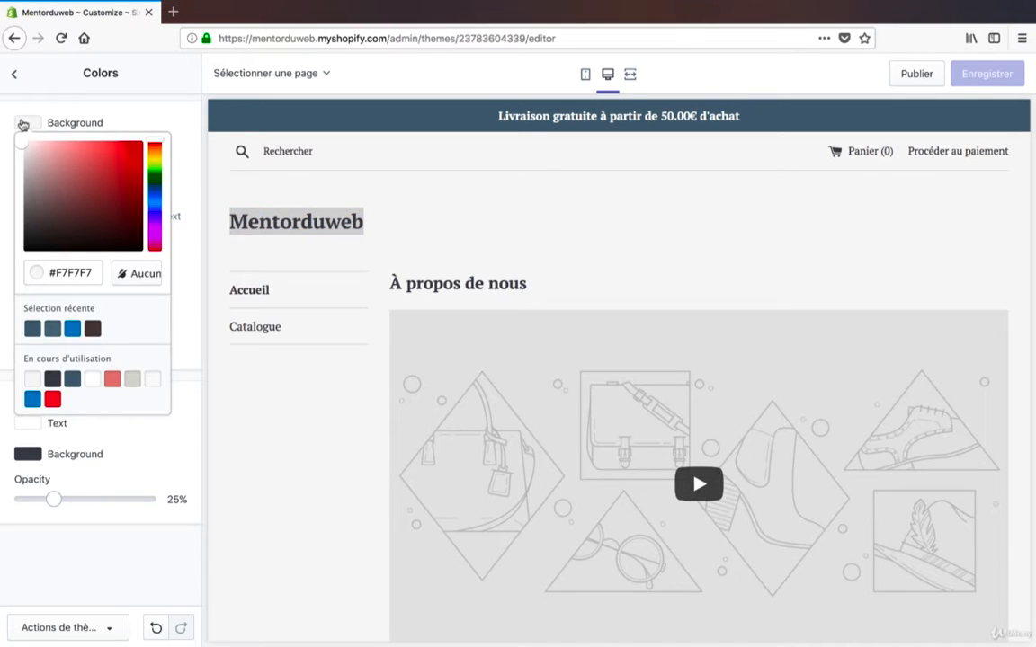
pyautogui.click(24, 124)
pyautogui.click(24, 123)
pyautogui.click(91, 381)
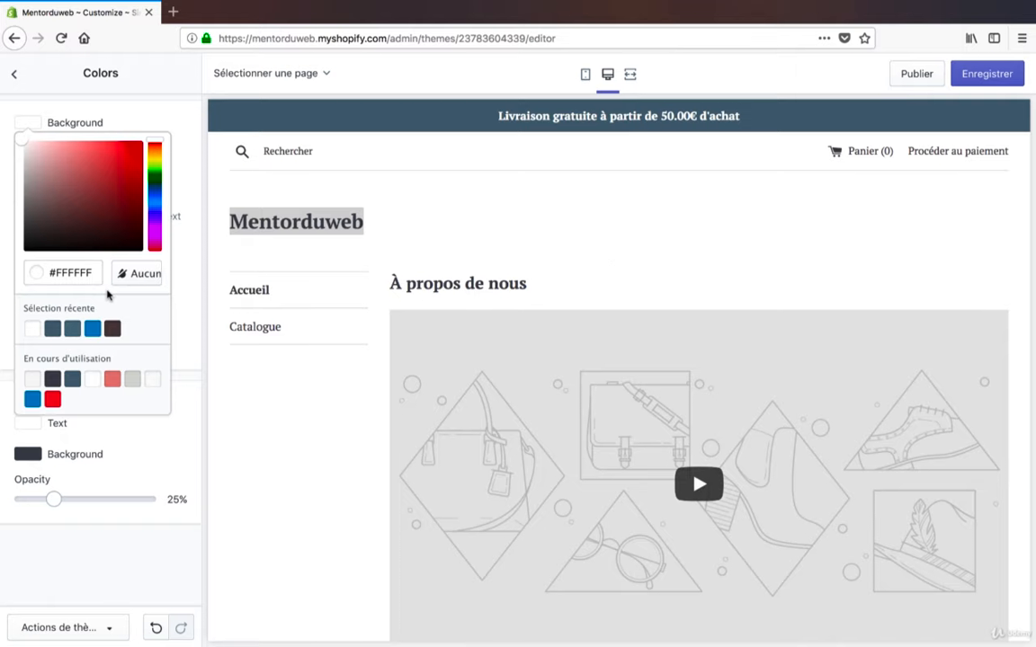
pyautogui.click(32, 379)
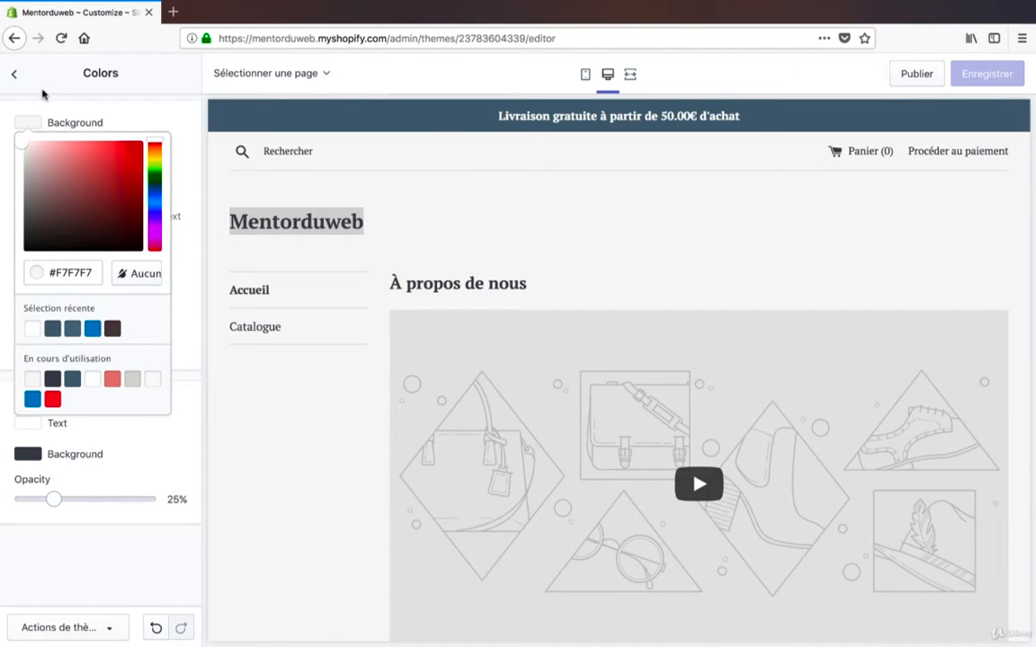
pyautogui.click(110, 115)
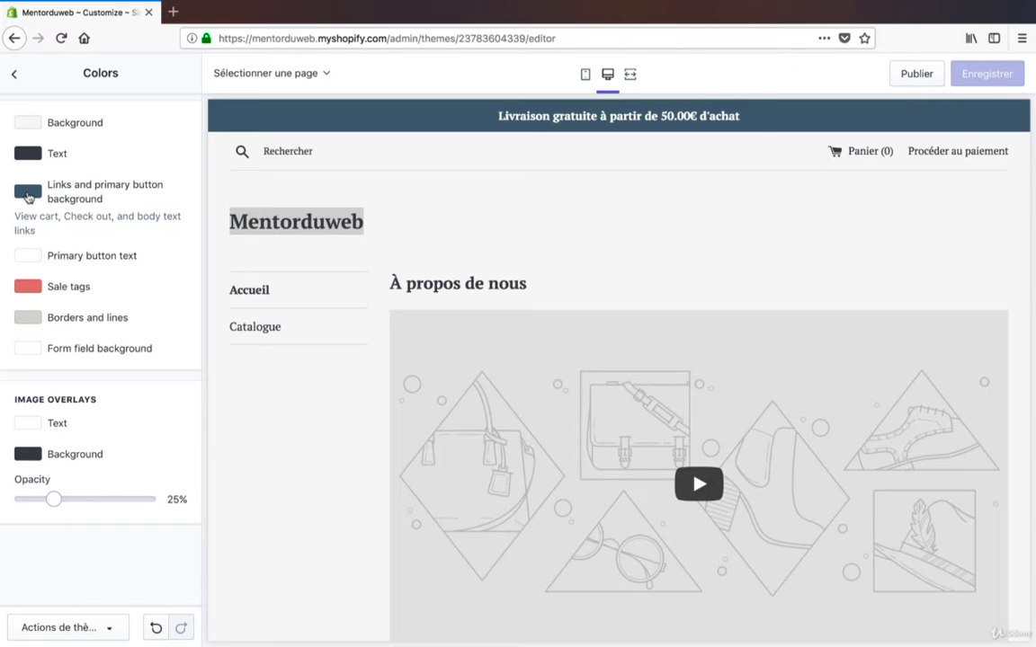
# Set the Sale tags color to the muted blue #7290A4 and check the home page preview down to the footer.
pyautogui.scroll(-5, 559, 207)
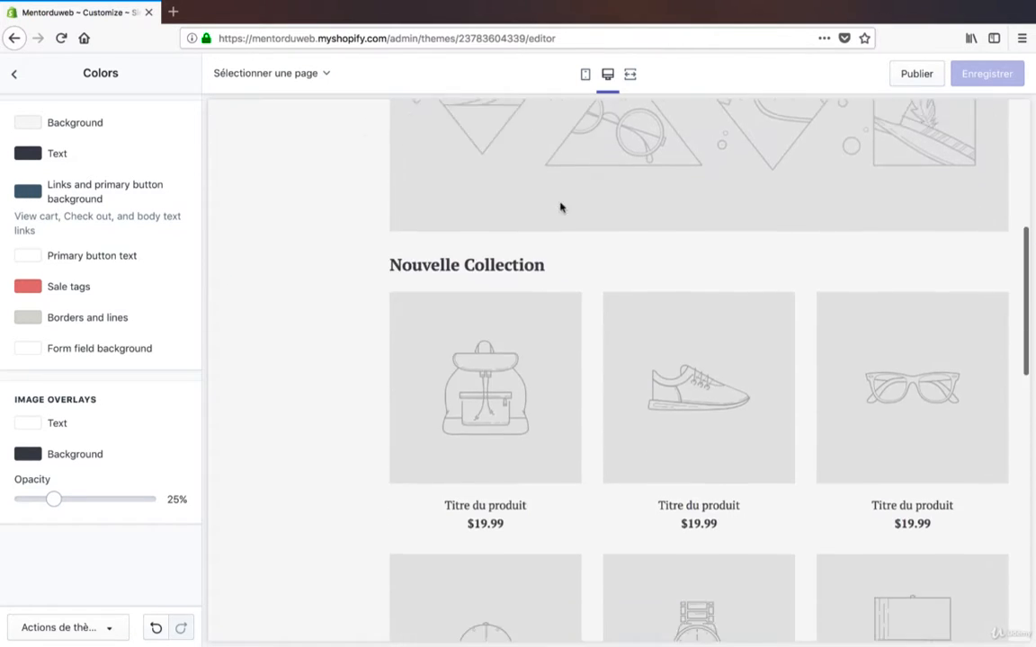
pyautogui.scroll(-10, 560, 207)
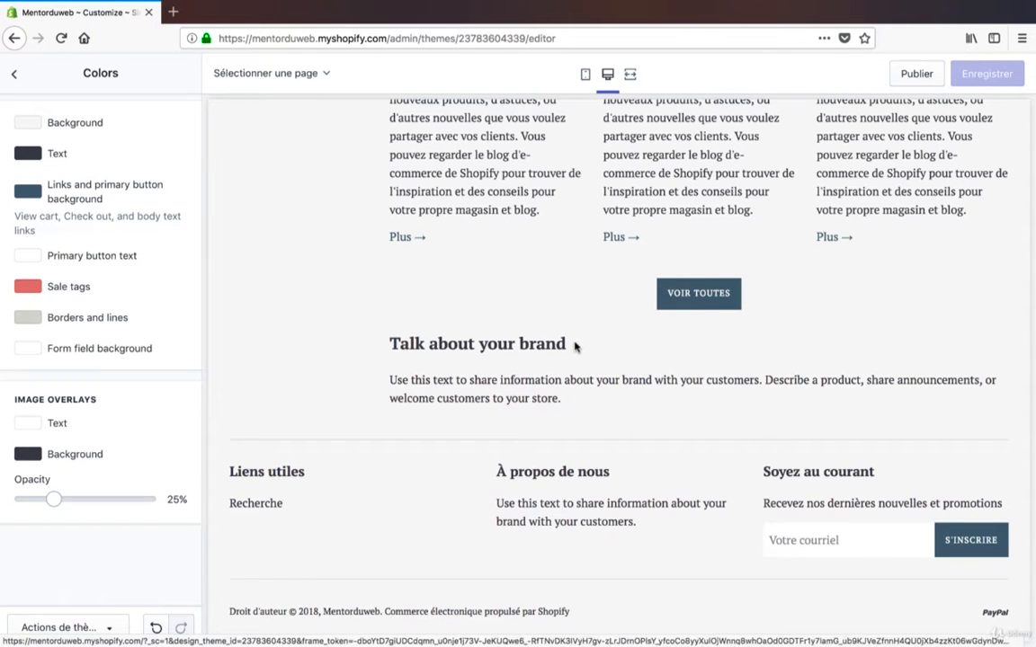
pyautogui.scroll(2, 376, 248)
pyautogui.scroll(10, 376, 249)
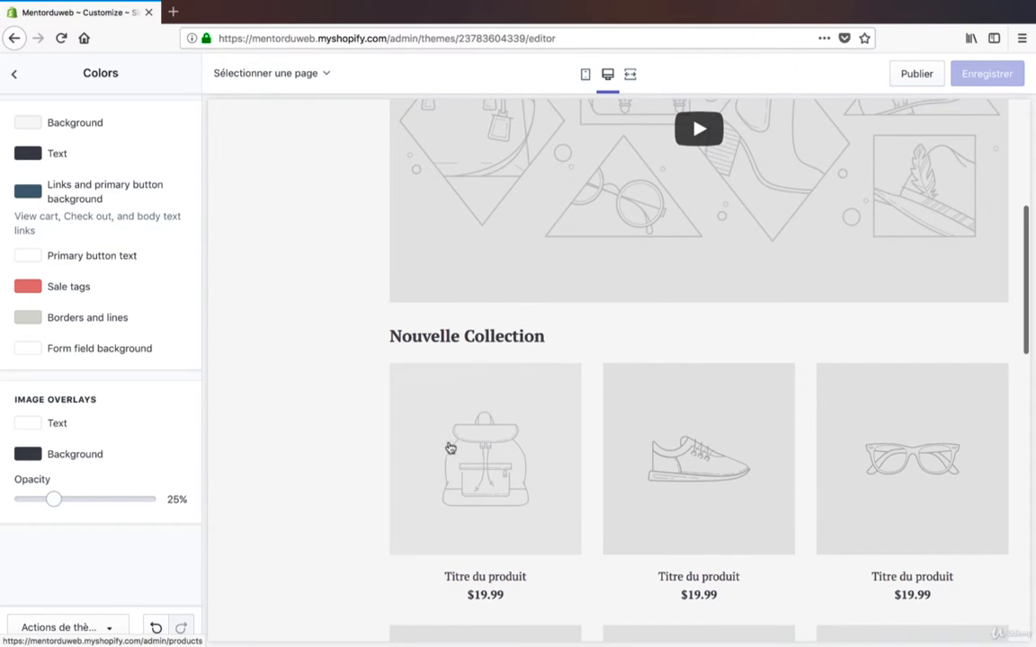
pyautogui.scroll(-2, 612, 490)
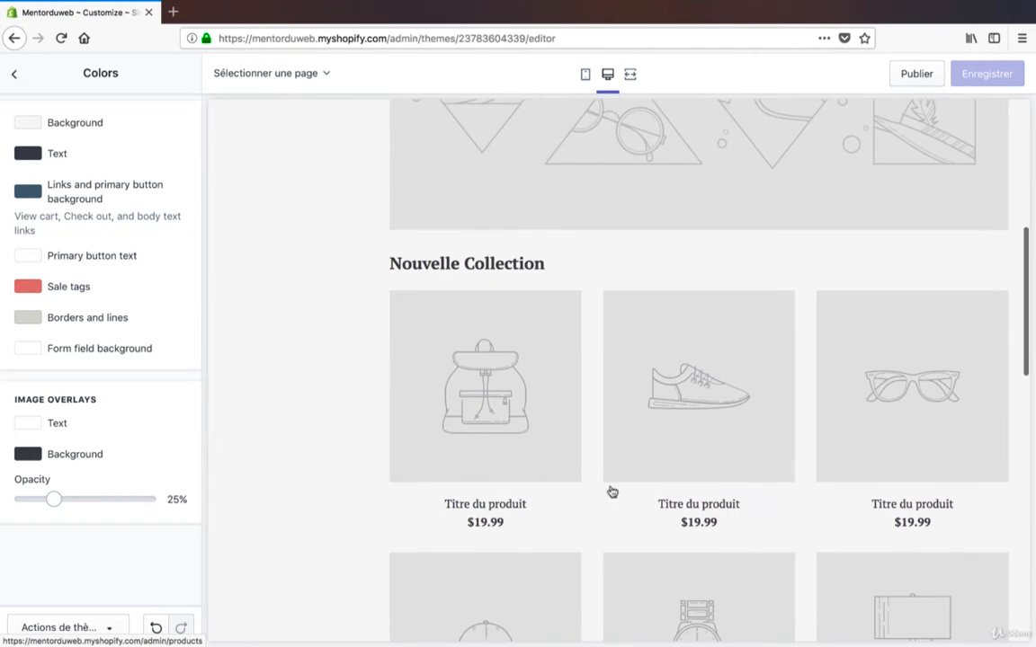
pyautogui.click(21, 287)
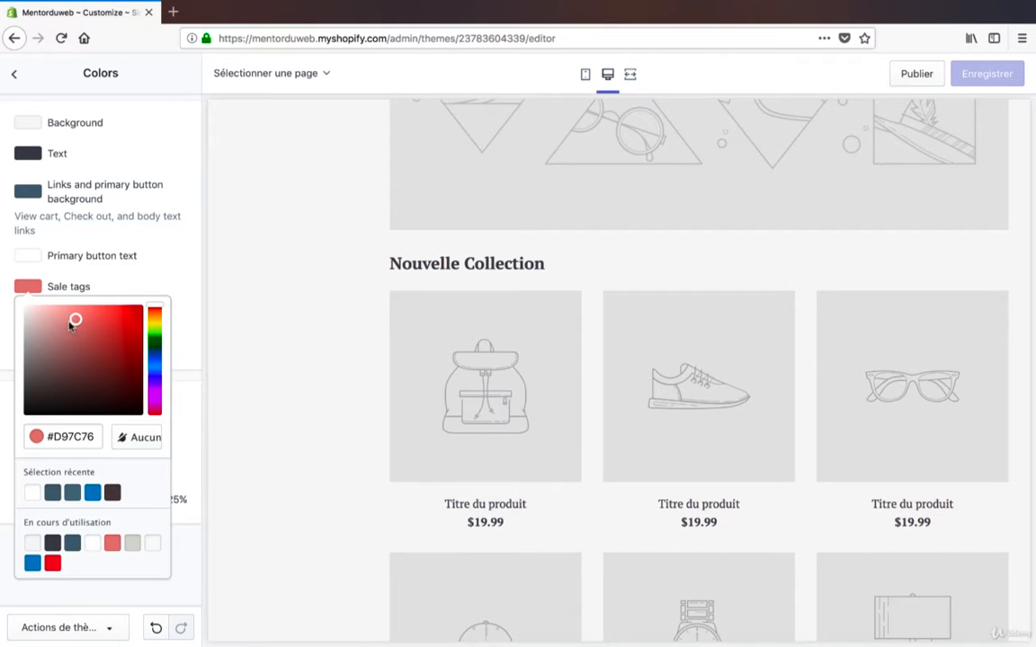
pyautogui.click(156, 369)
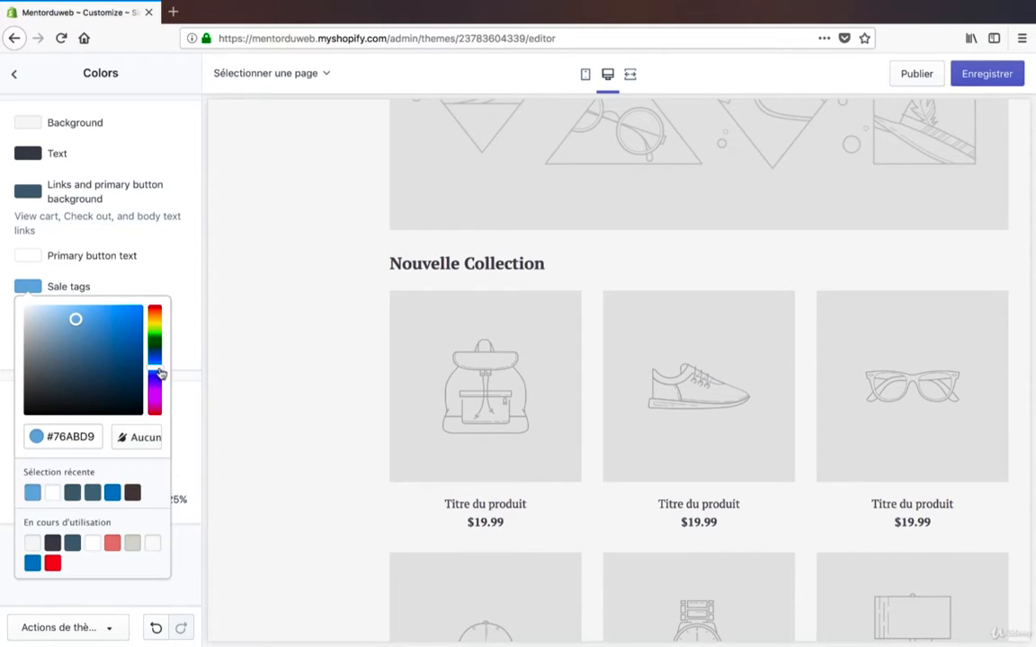
pyautogui.click(92, 493)
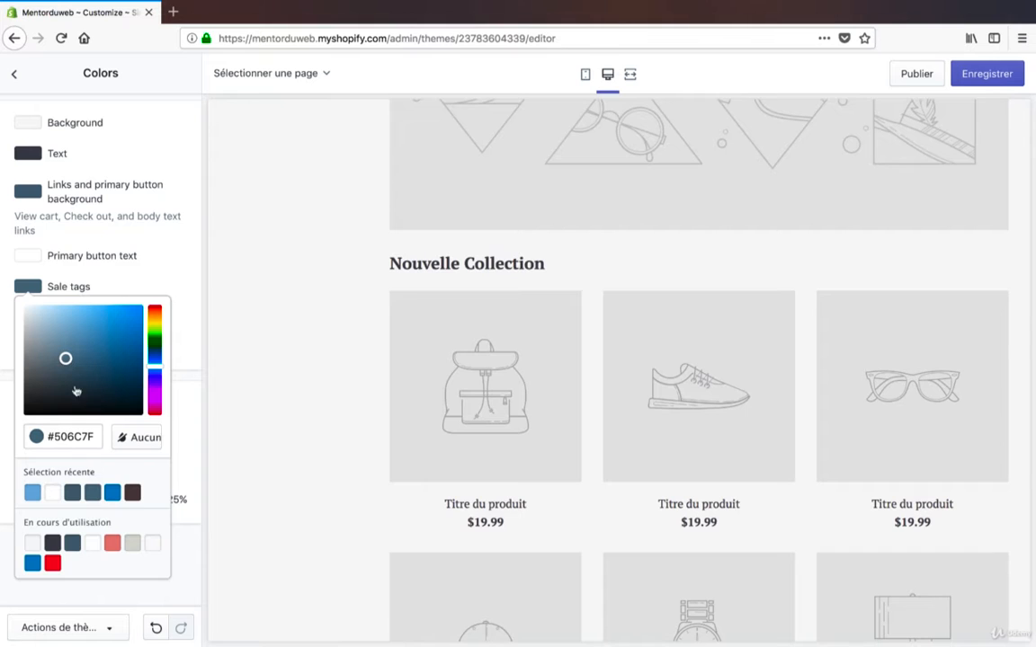
pyautogui.moveTo(65, 358)
pyautogui.mouseDown()
pyautogui.moveTo(49, 350)
pyautogui.moveTo(58, 343)
pyautogui.mouseUp()
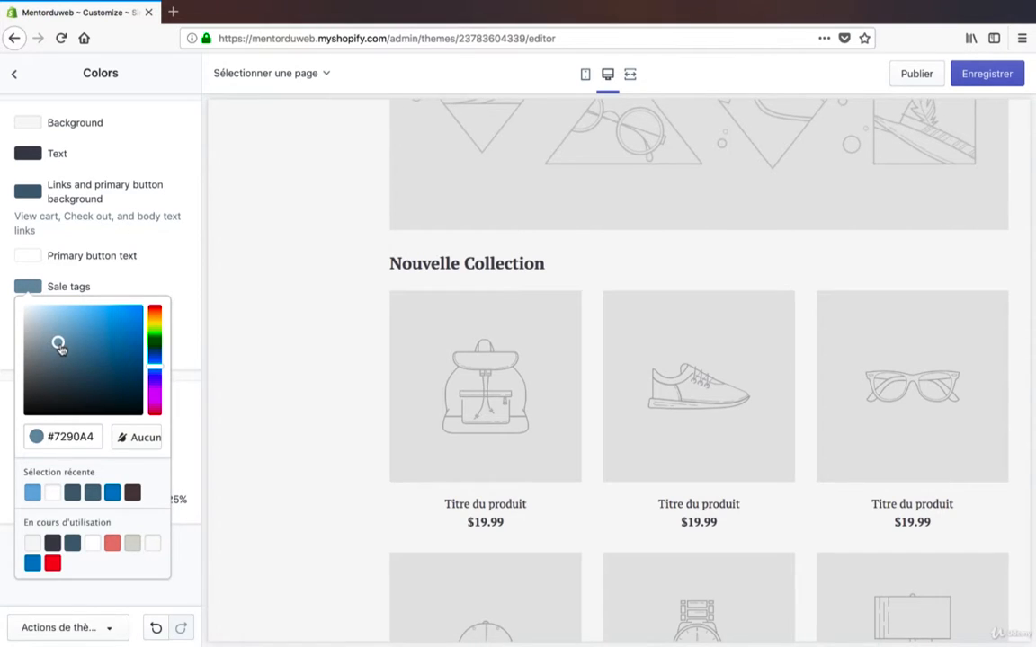
pyautogui.click(105, 284)
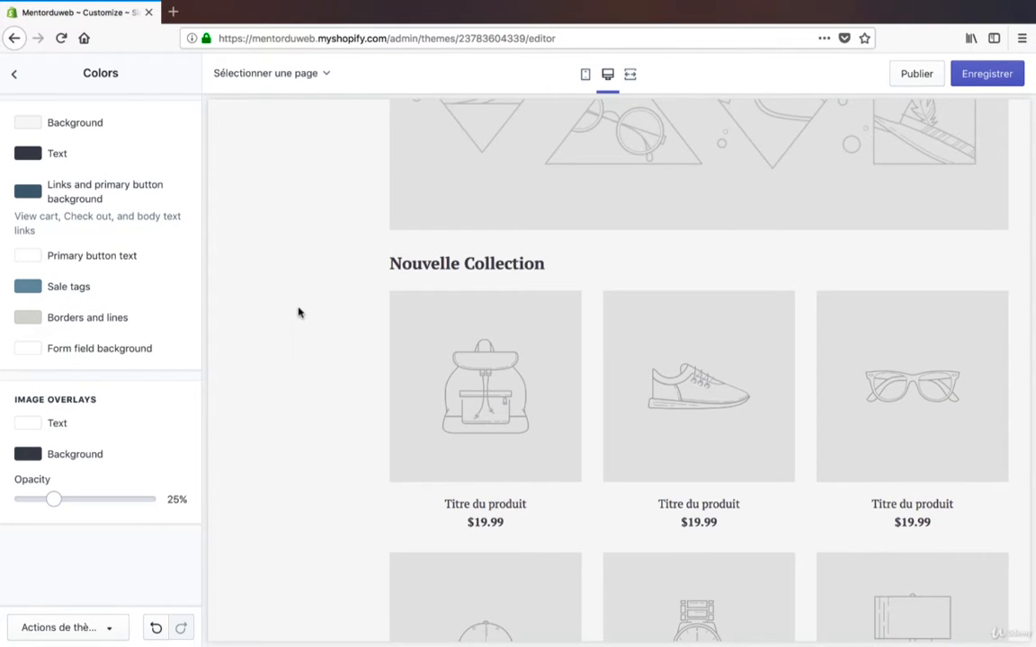
pyautogui.scroll(5, 299, 312)
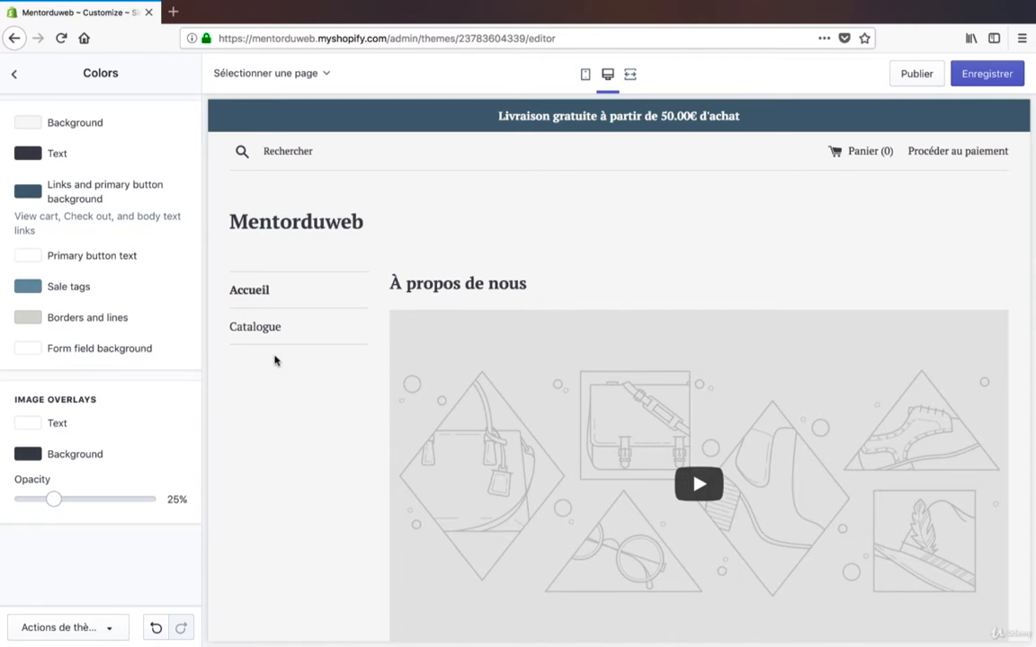
pyautogui.scroll(-15, 275, 361)
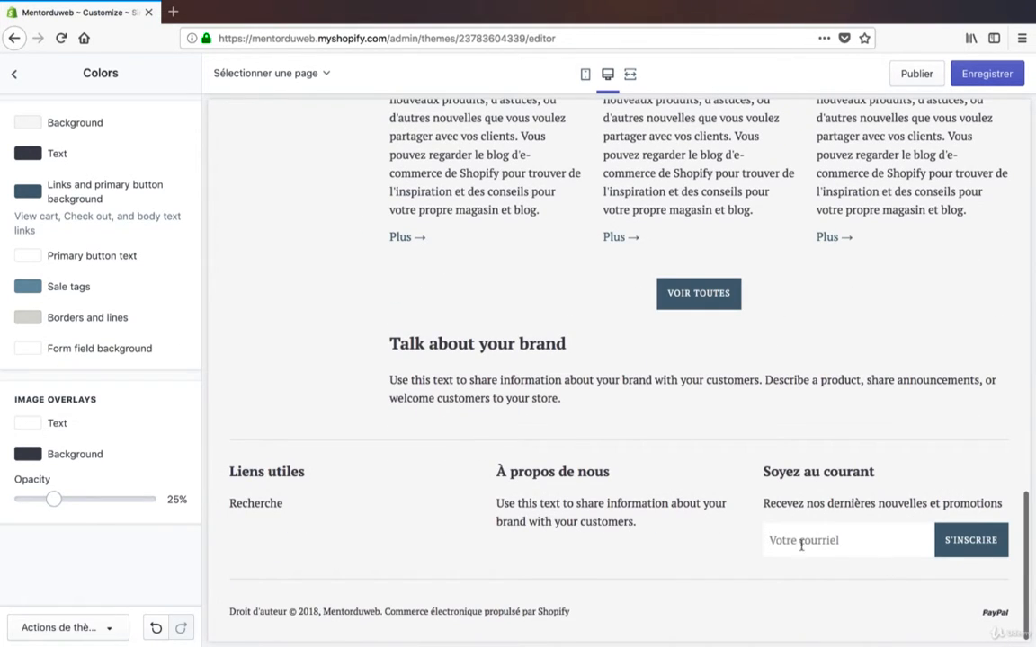
# Try out the footer newsletter's email field with random letters to check the form field background, and clear the text.
pyautogui.write('jgjjgjgggg')
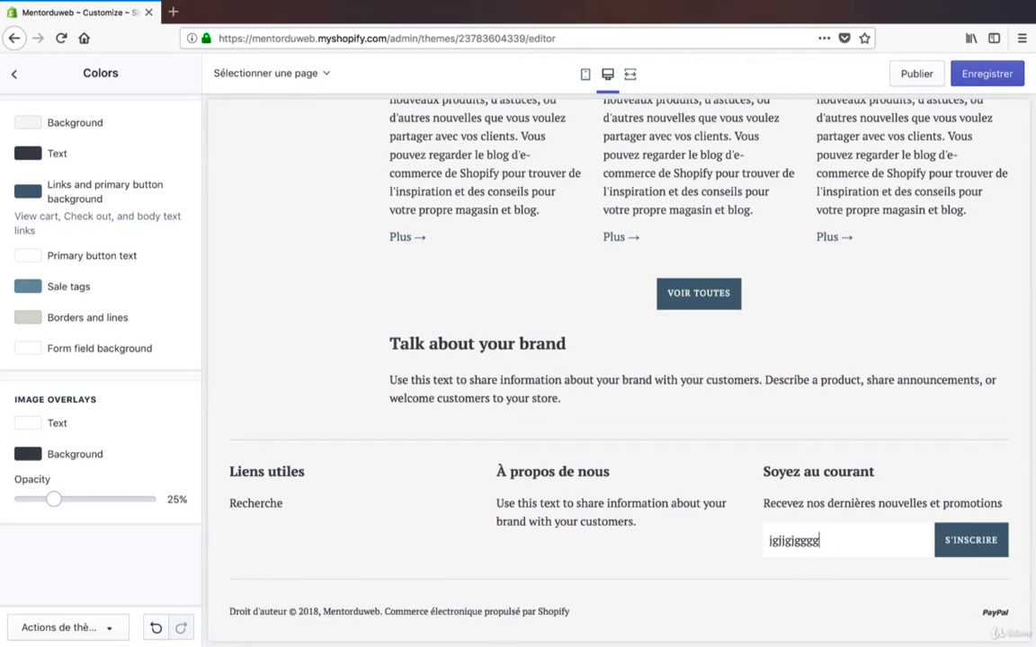
pyautogui.press('BackSpace')
pyautogui.press('BackSpace')
pyautogui.press('BackSpace')
pyautogui.press('BackSpace')
pyautogui.press('BackSpace')
pyautogui.press('BackSpace')
pyautogui.press('BackSpace')
pyautogui.press('BackSpace')
pyautogui.press('BackSpace')
pyautogui.press('BackSpace')
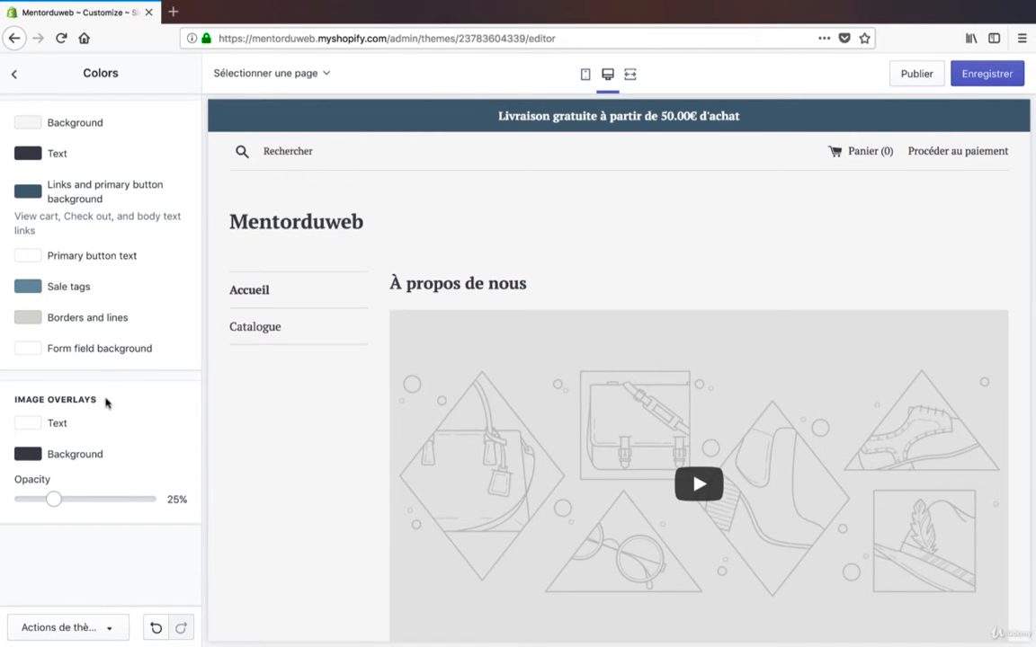
# Review the Image Overlays text, background and opacity settings against the sections of the home page preview.
pyautogui.moveTo(13, 404); pyautogui.dragTo(109, 409)
pyautogui.click(110, 409)
pyautogui.scroll(-3, 274, 421)
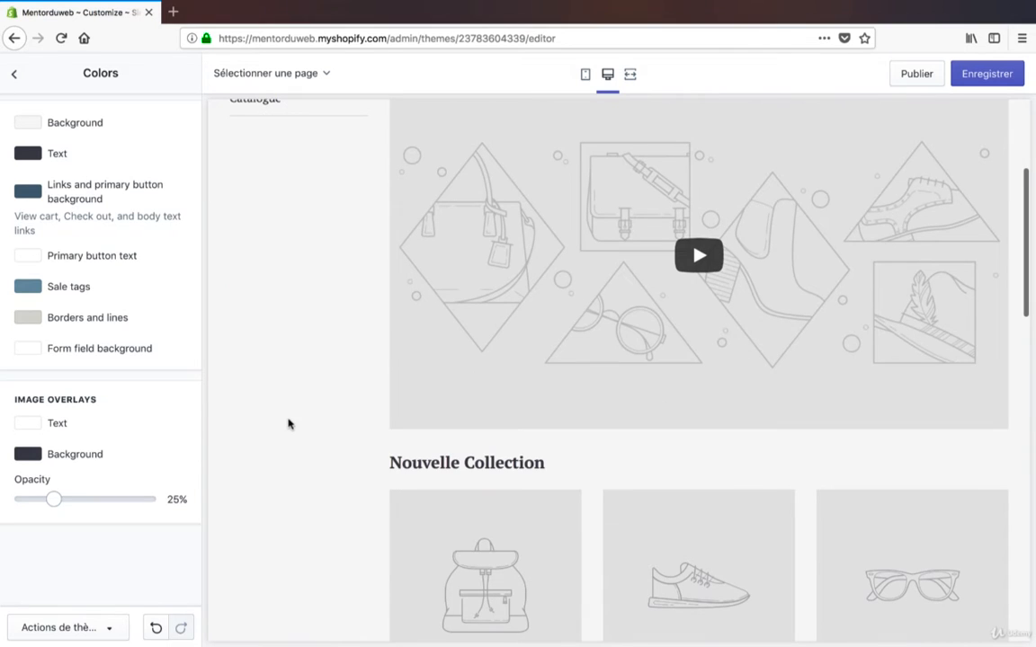
pyautogui.scroll(-12, 391, 438)
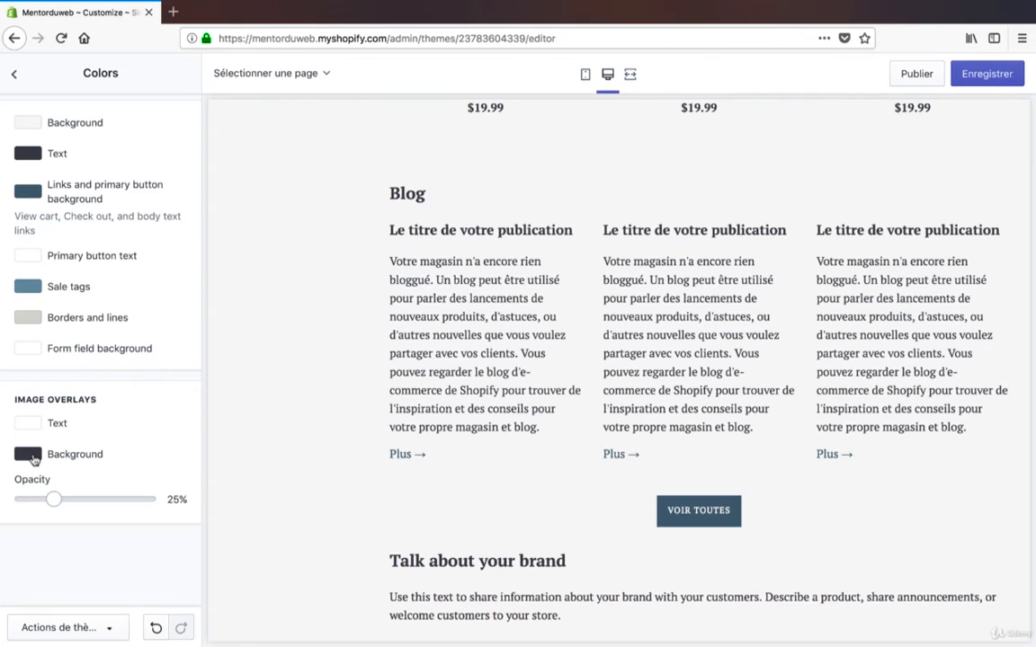
pyautogui.moveTo(168, 499); pyautogui.dragTo(189, 504)
pyautogui.click(188, 503)
pyautogui.scroll(10, 294, 386)
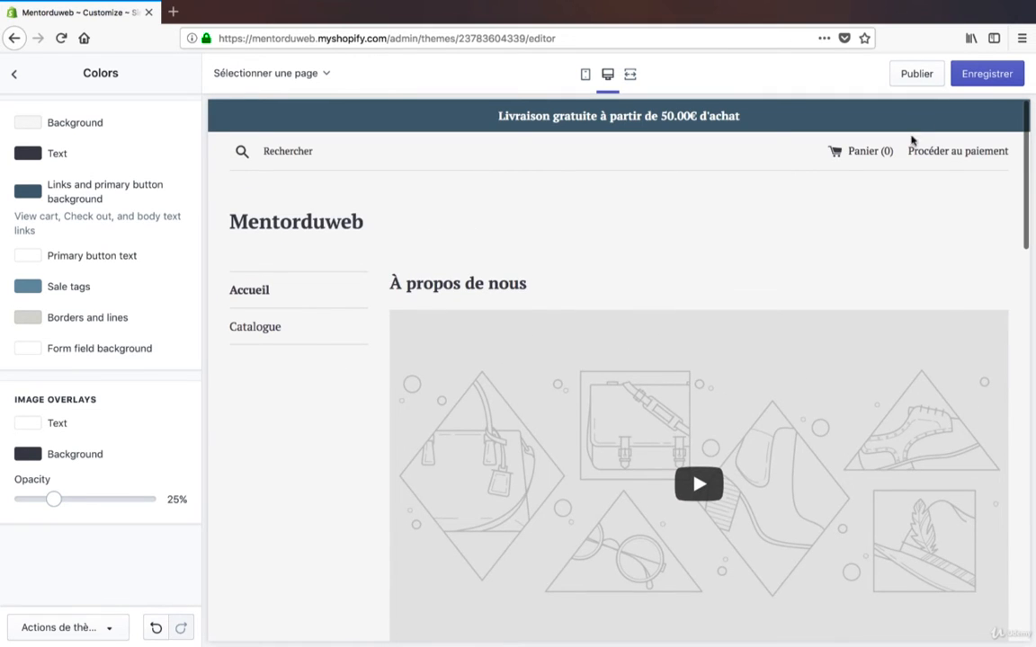
# Save the theme's color changes, and look over the available theme actions.
pyautogui.click(985, 73)
pyautogui.click(105, 630)
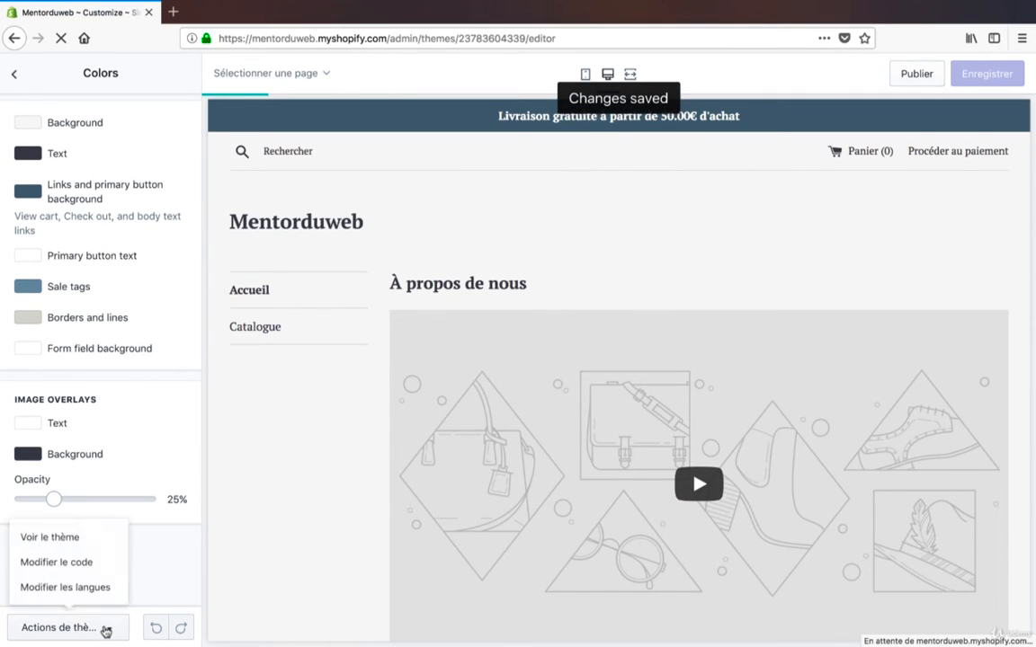
pyautogui.click(141, 585)
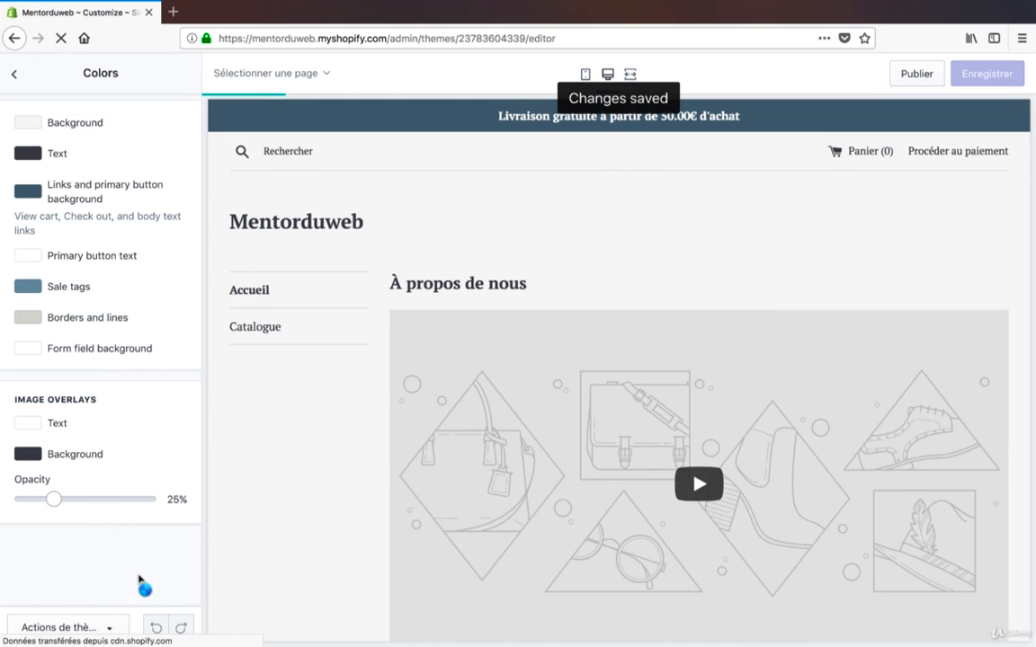